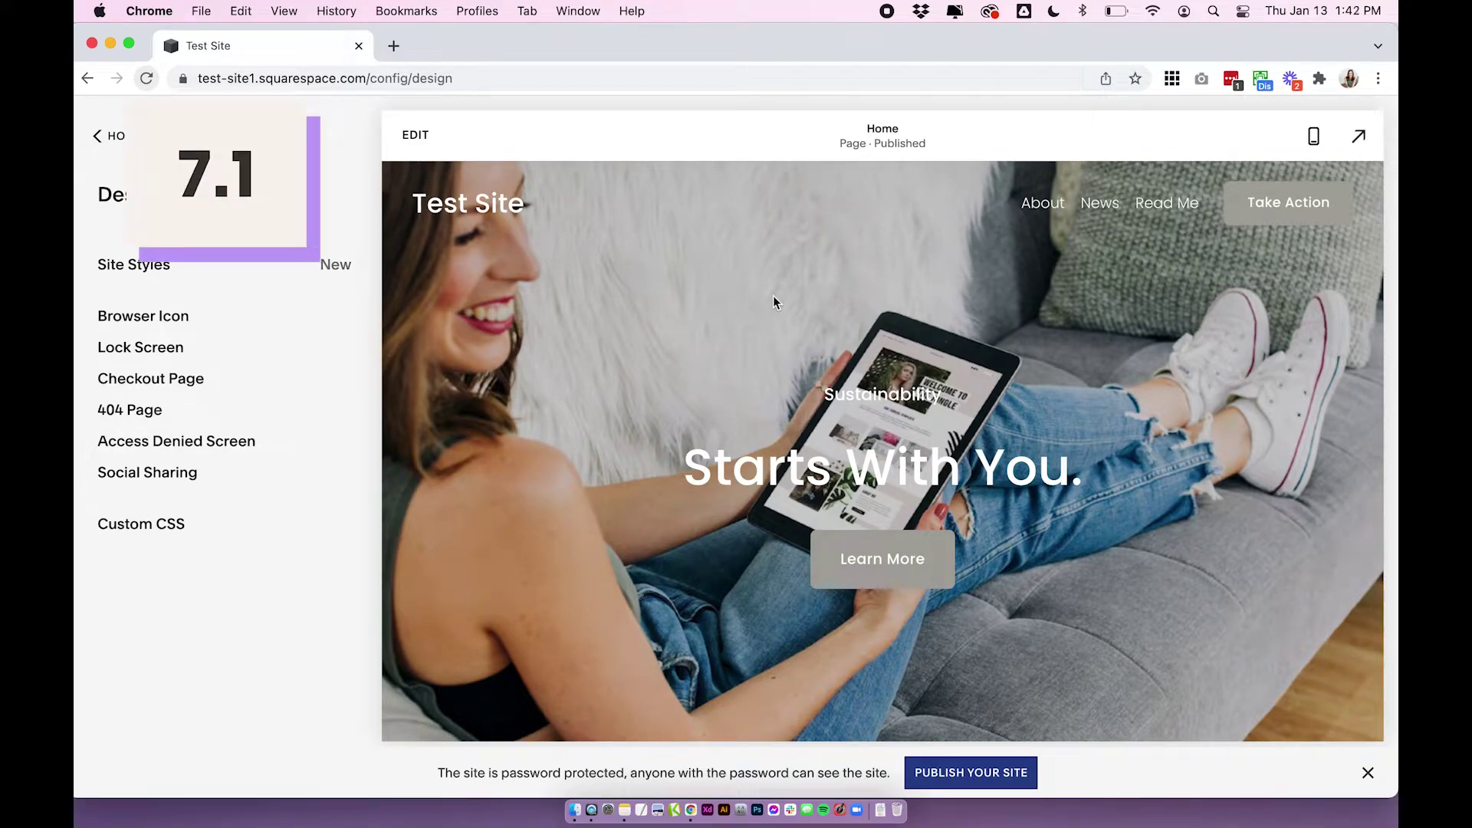
- Open the site header's Elements settings from the home page editor
{"action": "left_click", "coordinate": [415, 135]}
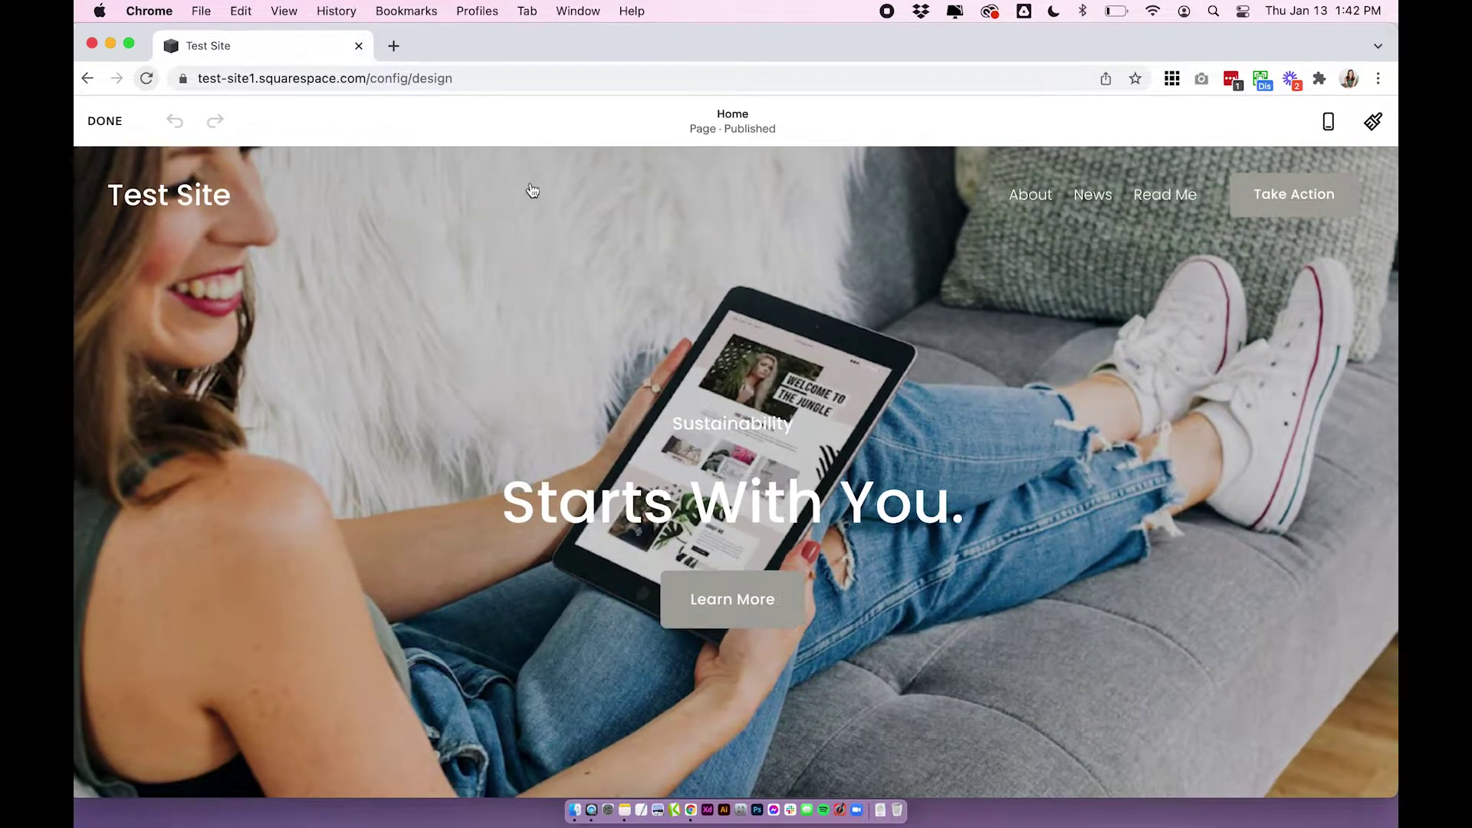
{"action": "left_click", "coordinate": [747, 201]}
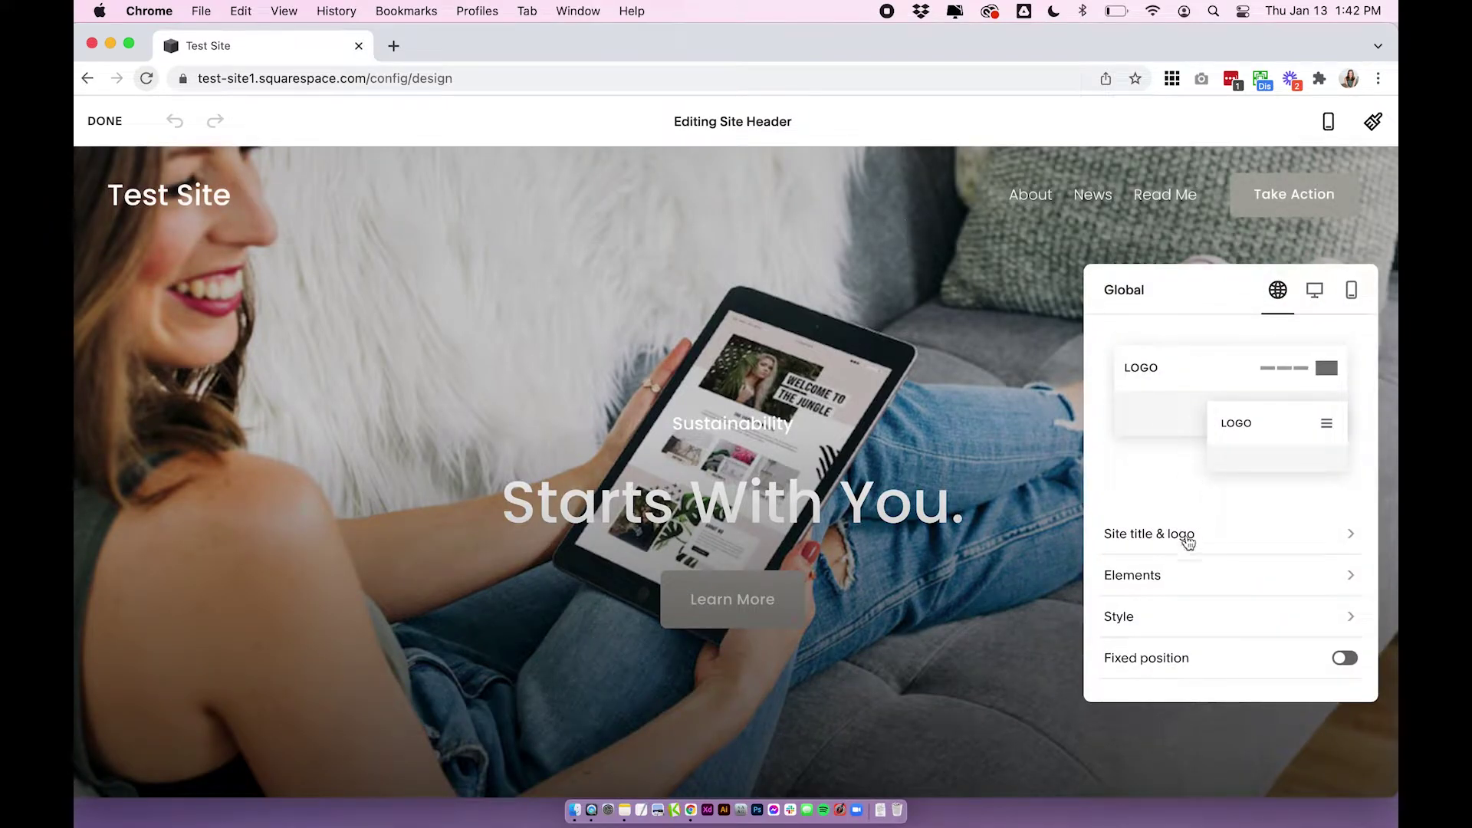
{"action": "left_click", "coordinate": [1163, 581]}
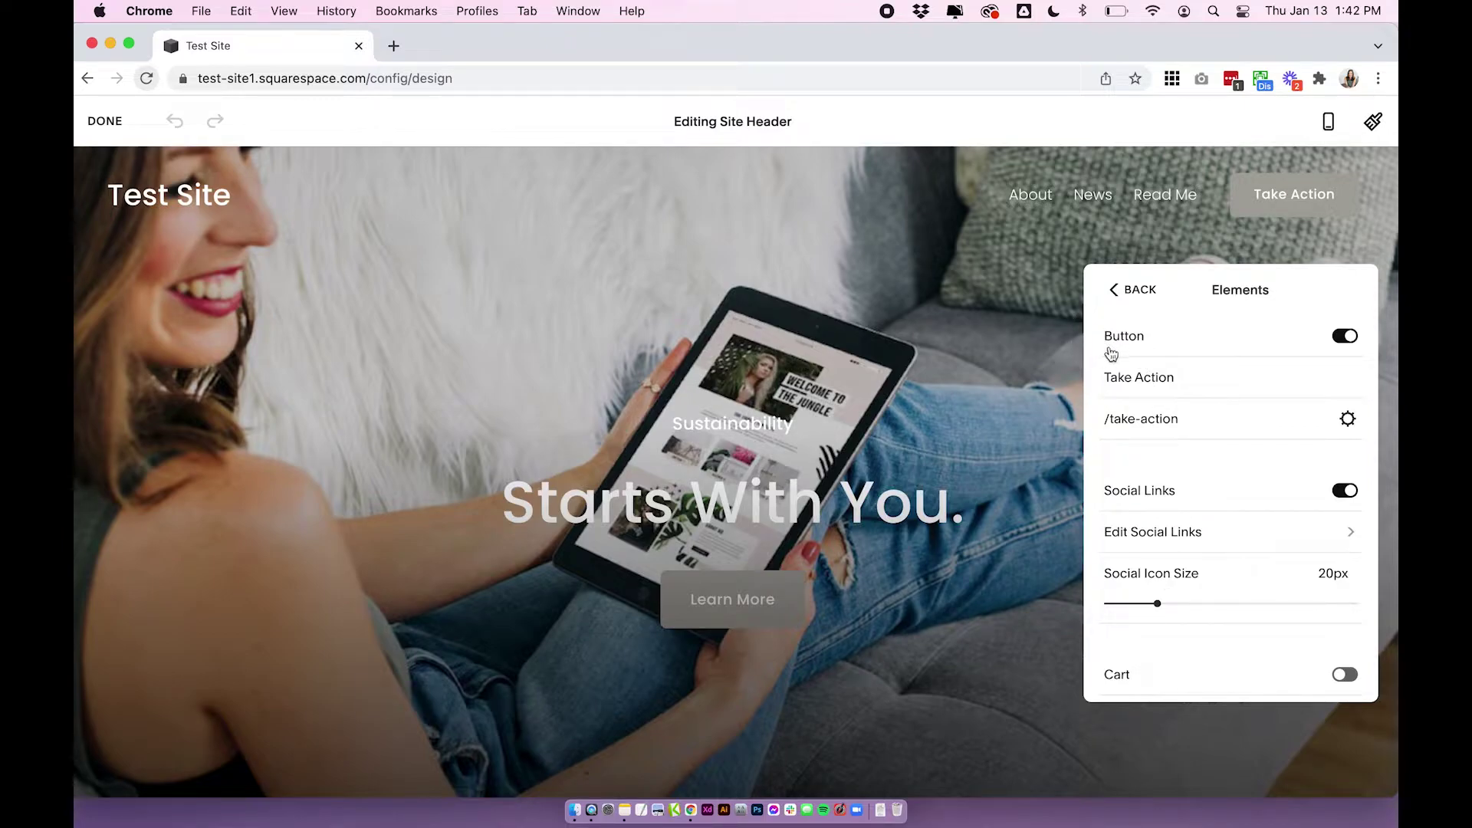
{"action": "left_click", "coordinate": [1349, 342]}
{"action": "left_click", "coordinate": [1347, 338]}
- Replace the header button's 'Take Action' label with 'Contact'
{"action": "left_click_drag", "start_coordinate": [1108, 377], "coordinate": [1190, 378]}
{"action": "left_click", "coordinate": [1189, 378]}
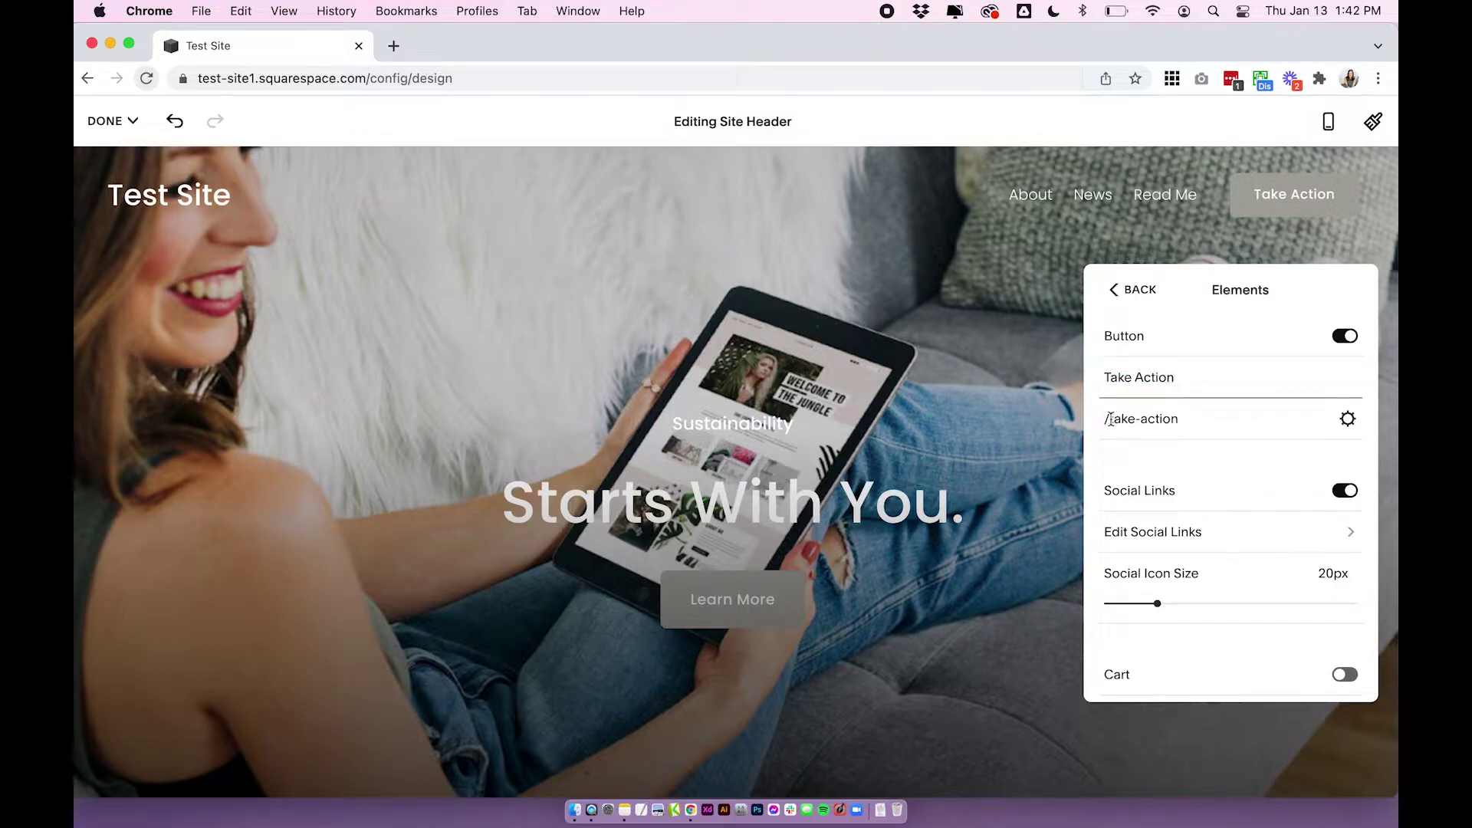
{"action": "left_click_drag", "start_coordinate": [1109, 420], "coordinate": [1212, 420]}
{"action": "left_click", "coordinate": [1214, 423]}
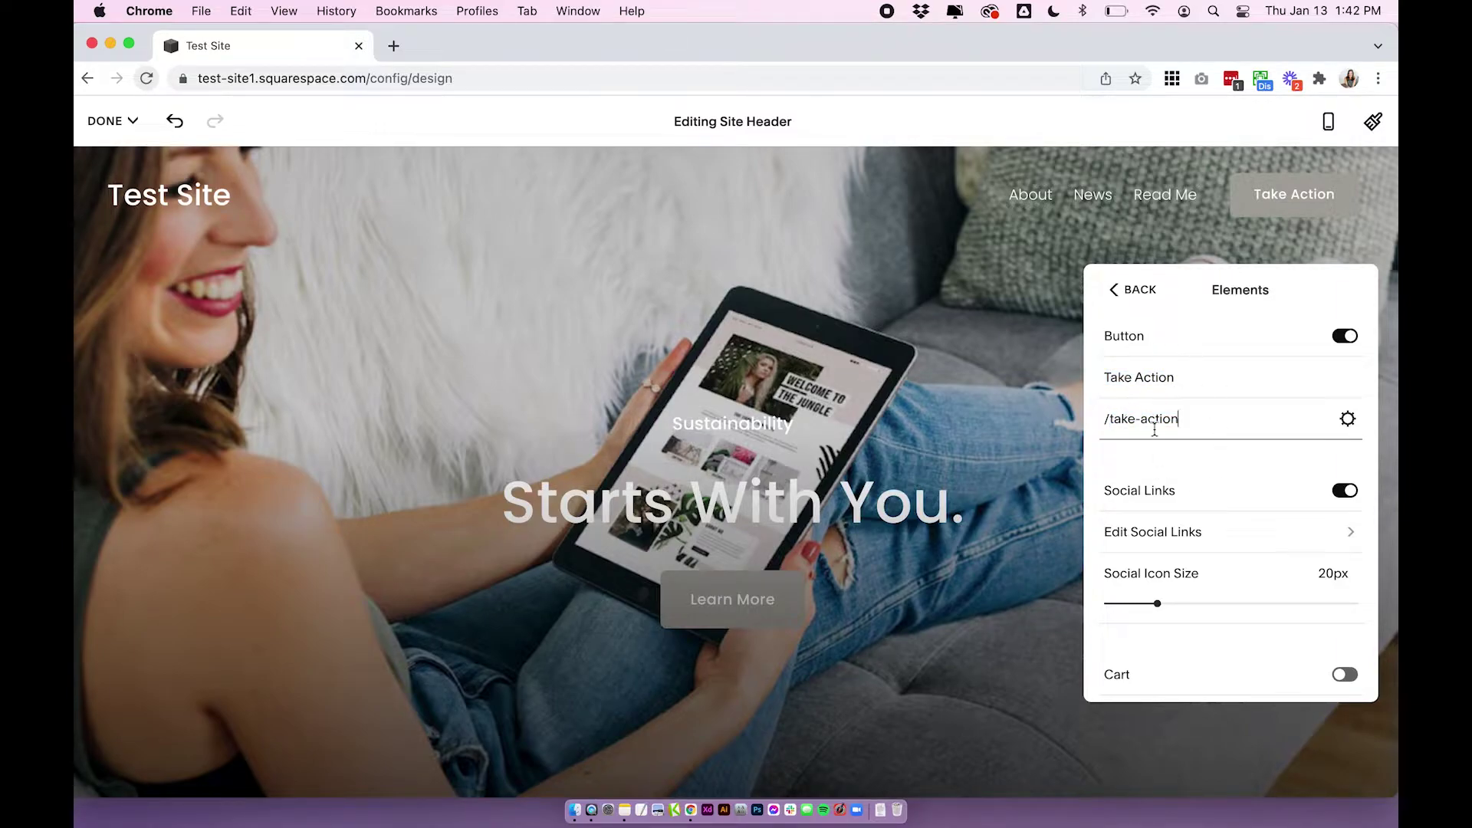
{"action": "triple_click", "coordinate": [1162, 377]}
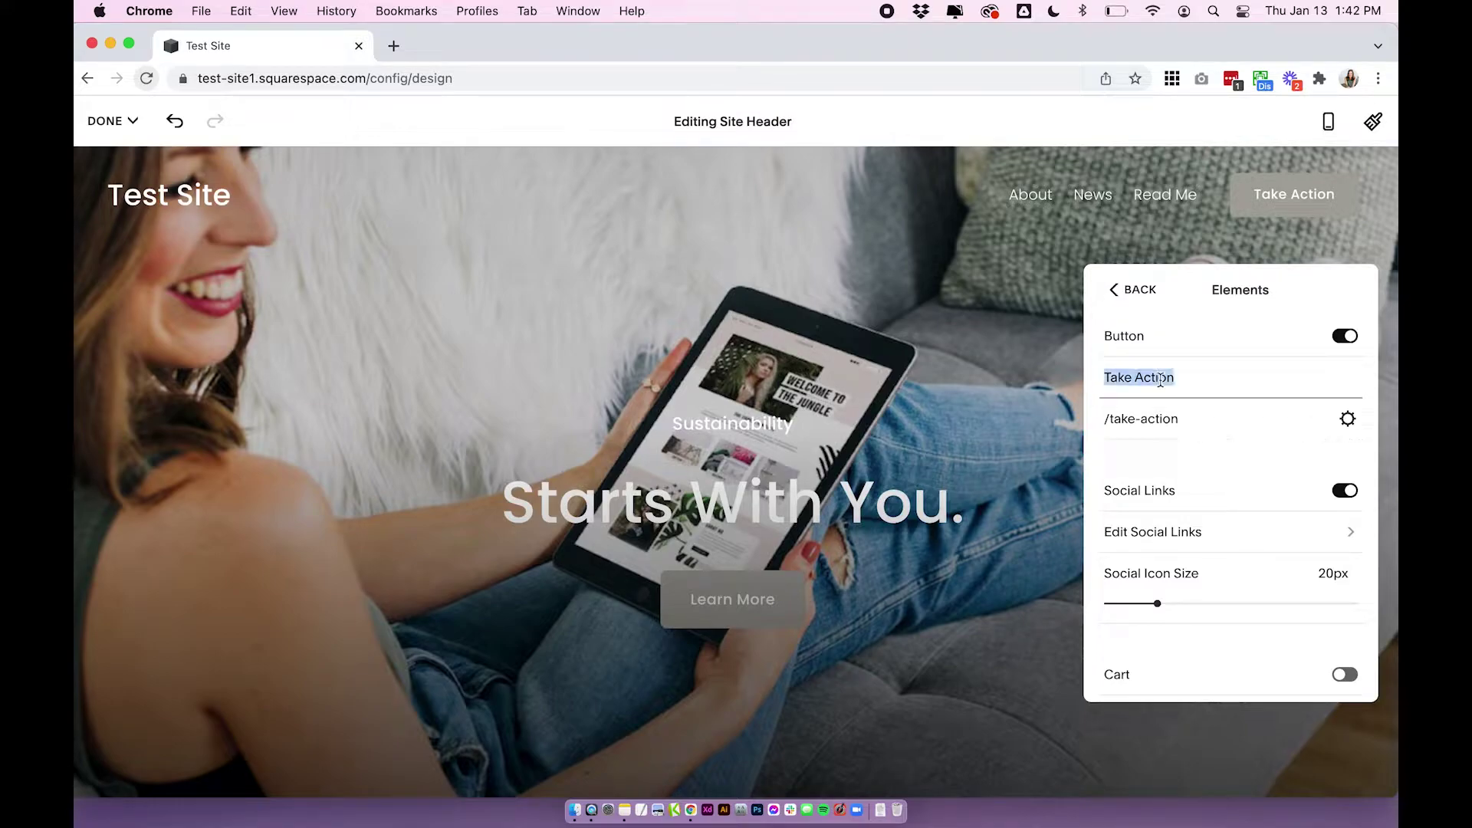
{"action": "type", "text": "Contact"}
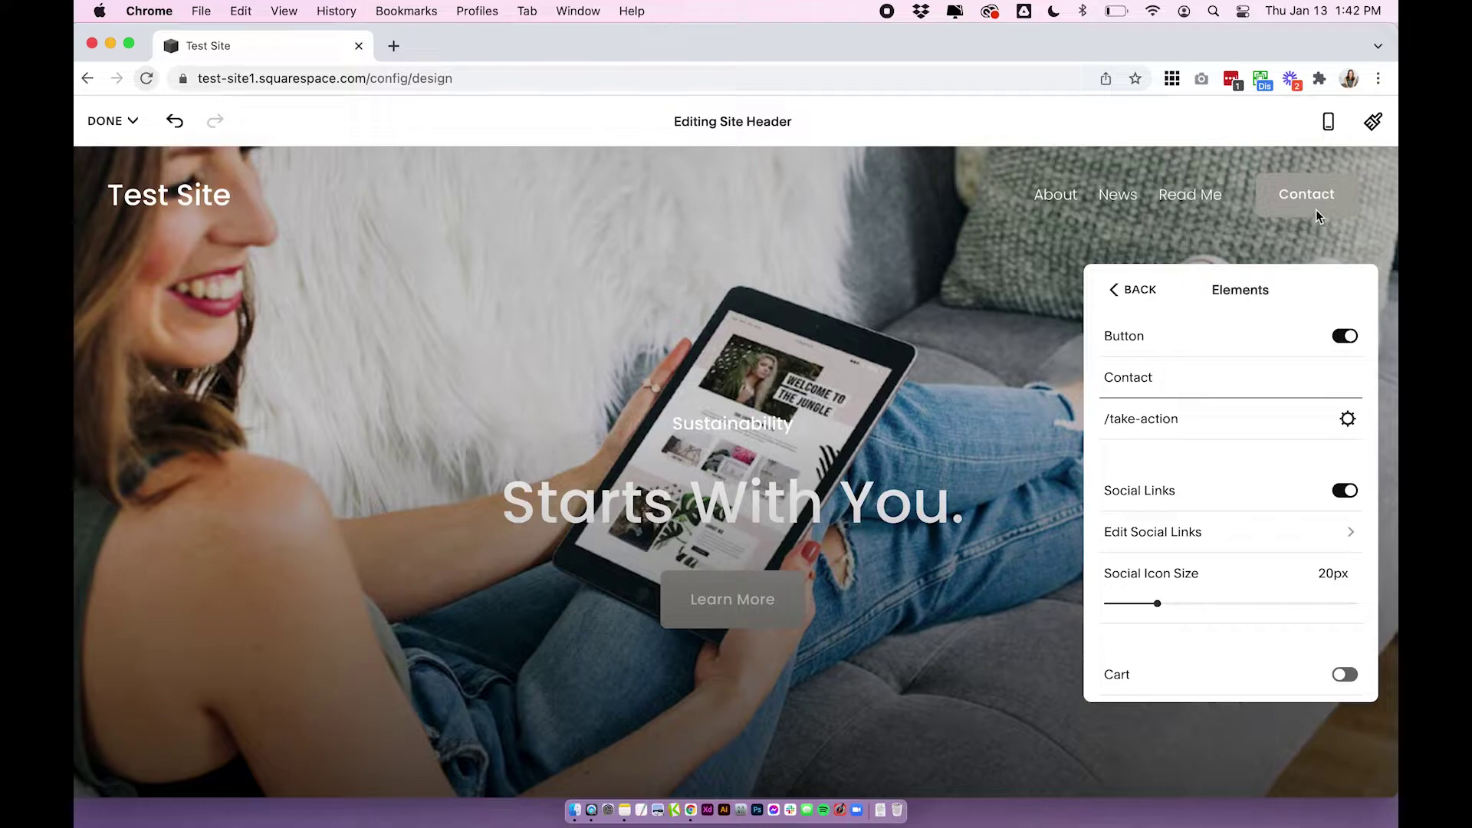
{"action": "left_click", "coordinate": [1217, 418]}
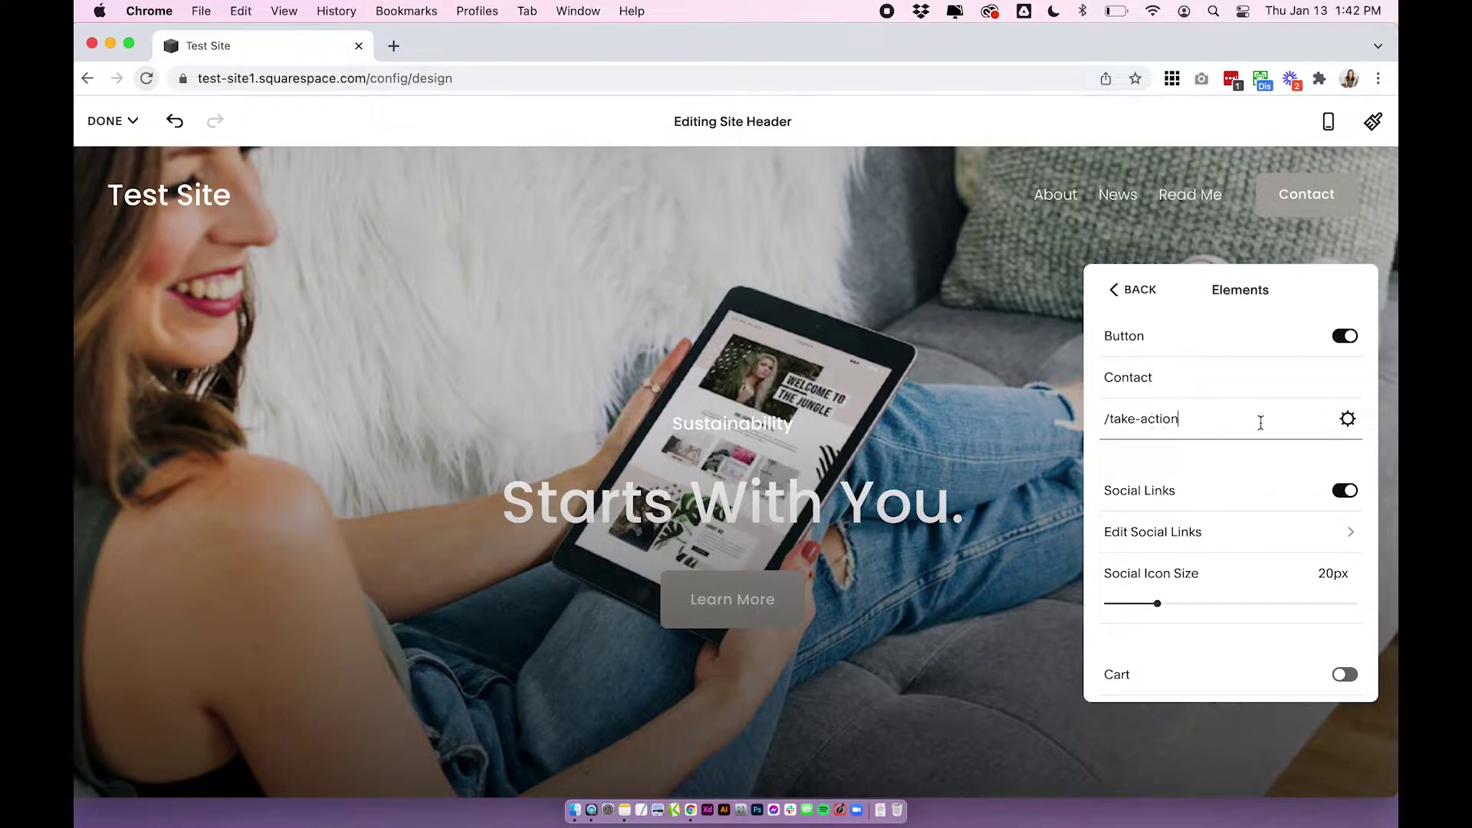
- Change the Contact button's link from /take-action to the Contact page (/contact) and save
{"action": "left_click", "coordinate": [1348, 420]}
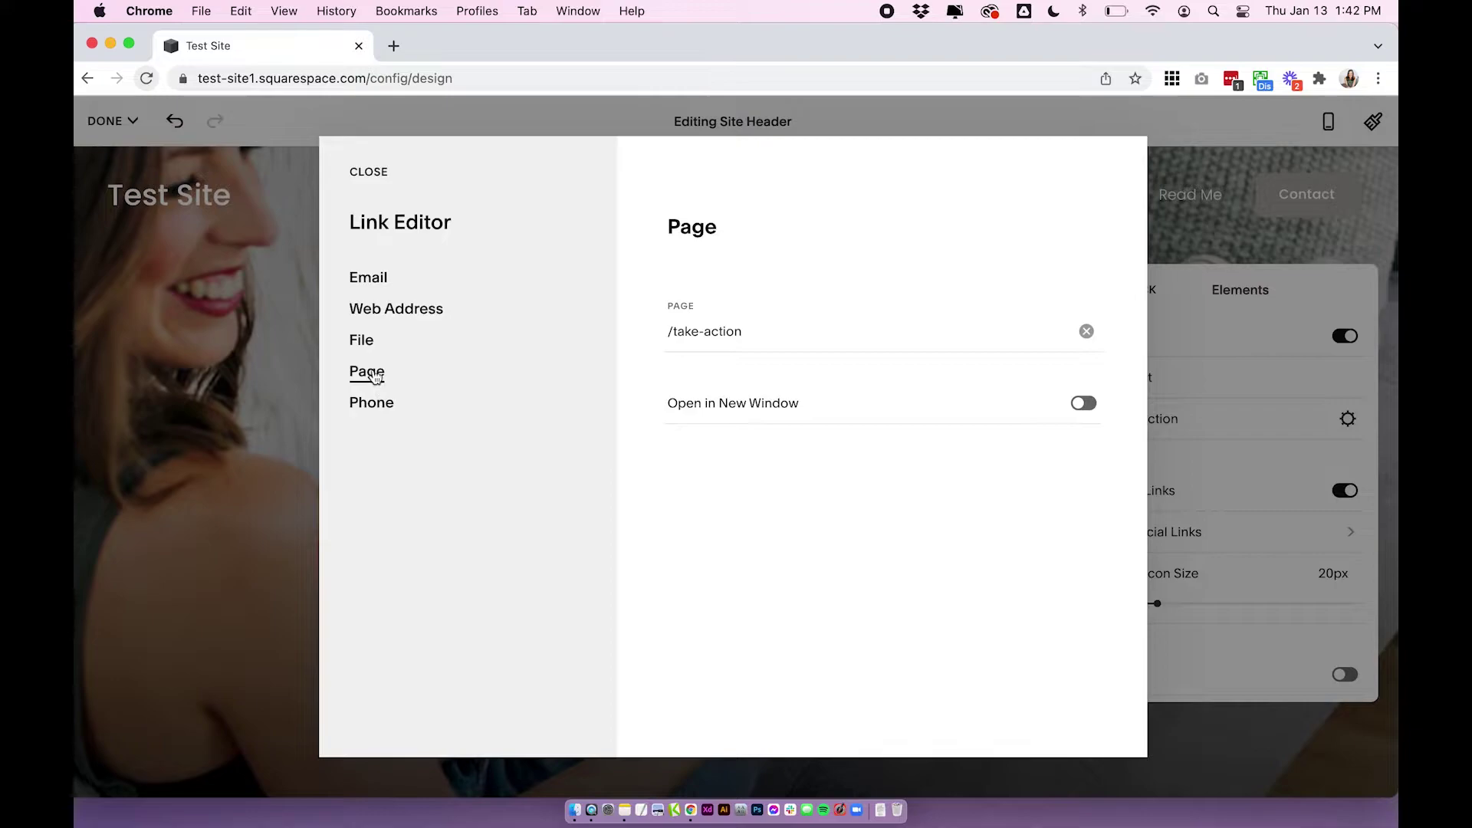
{"action": "left_click", "coordinate": [838, 331]}
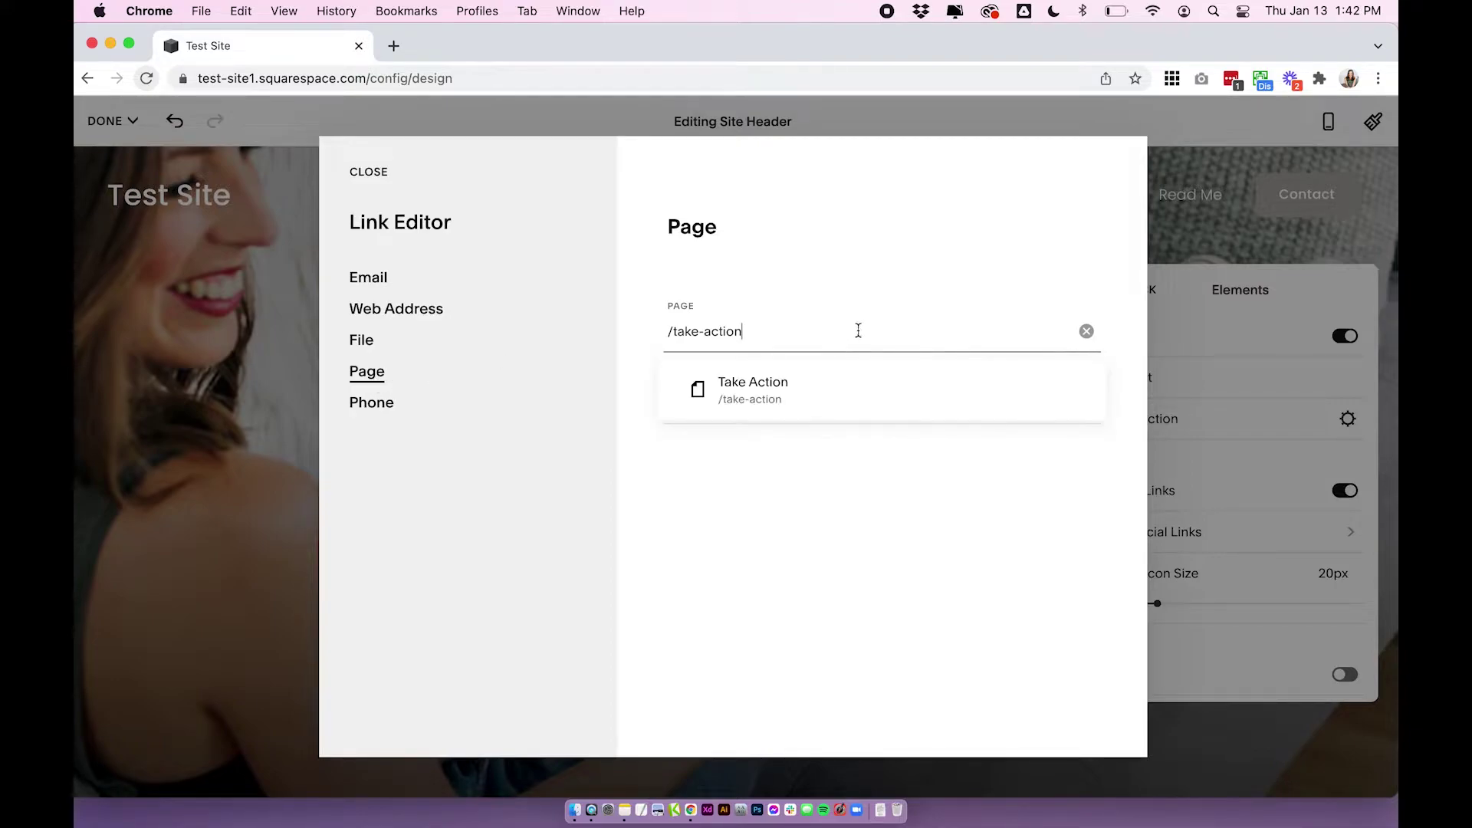
{"action": "left_click", "coordinate": [1087, 331]}
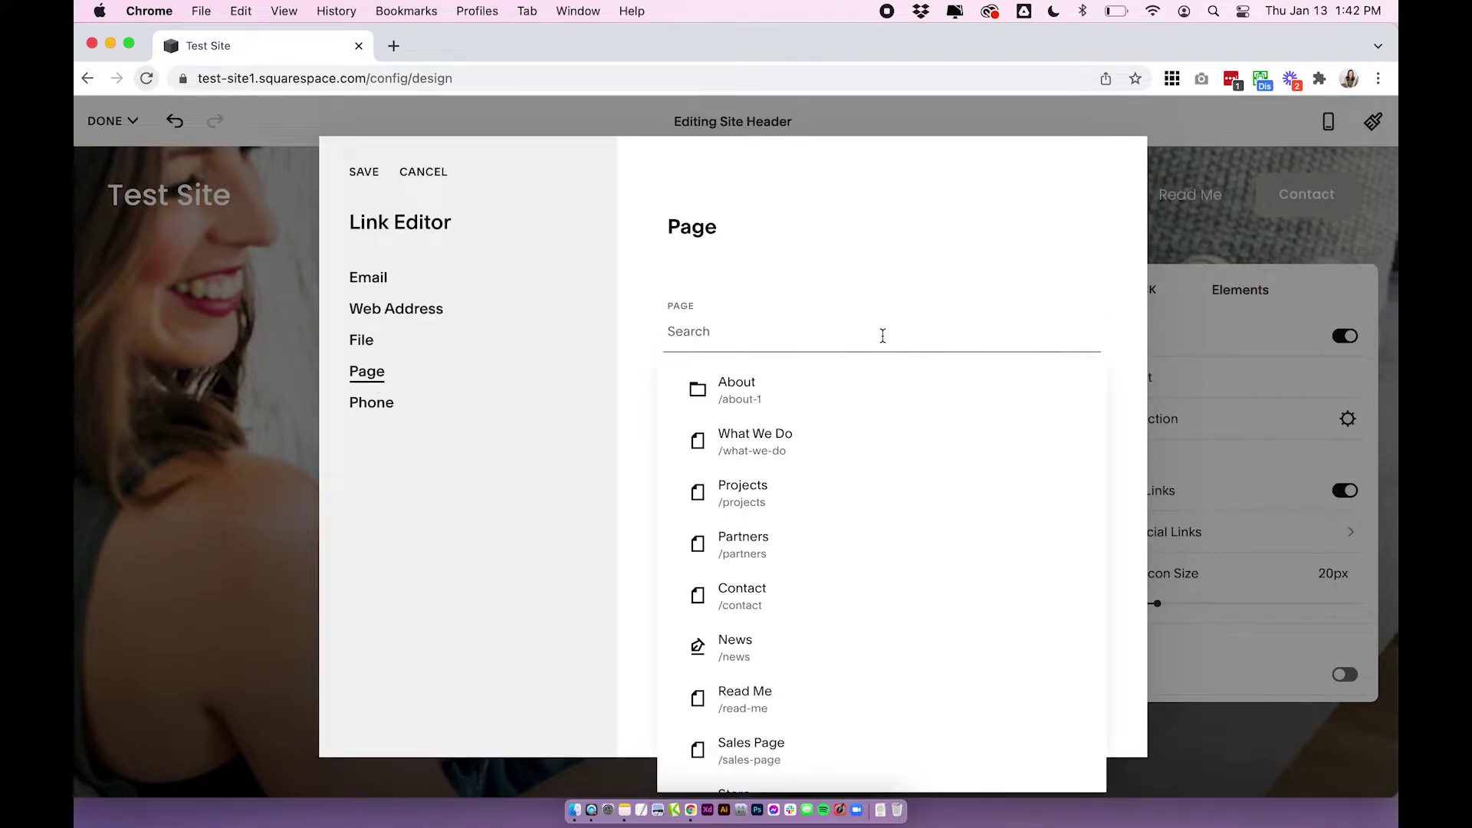
{"action": "left_click", "coordinate": [795, 605]}
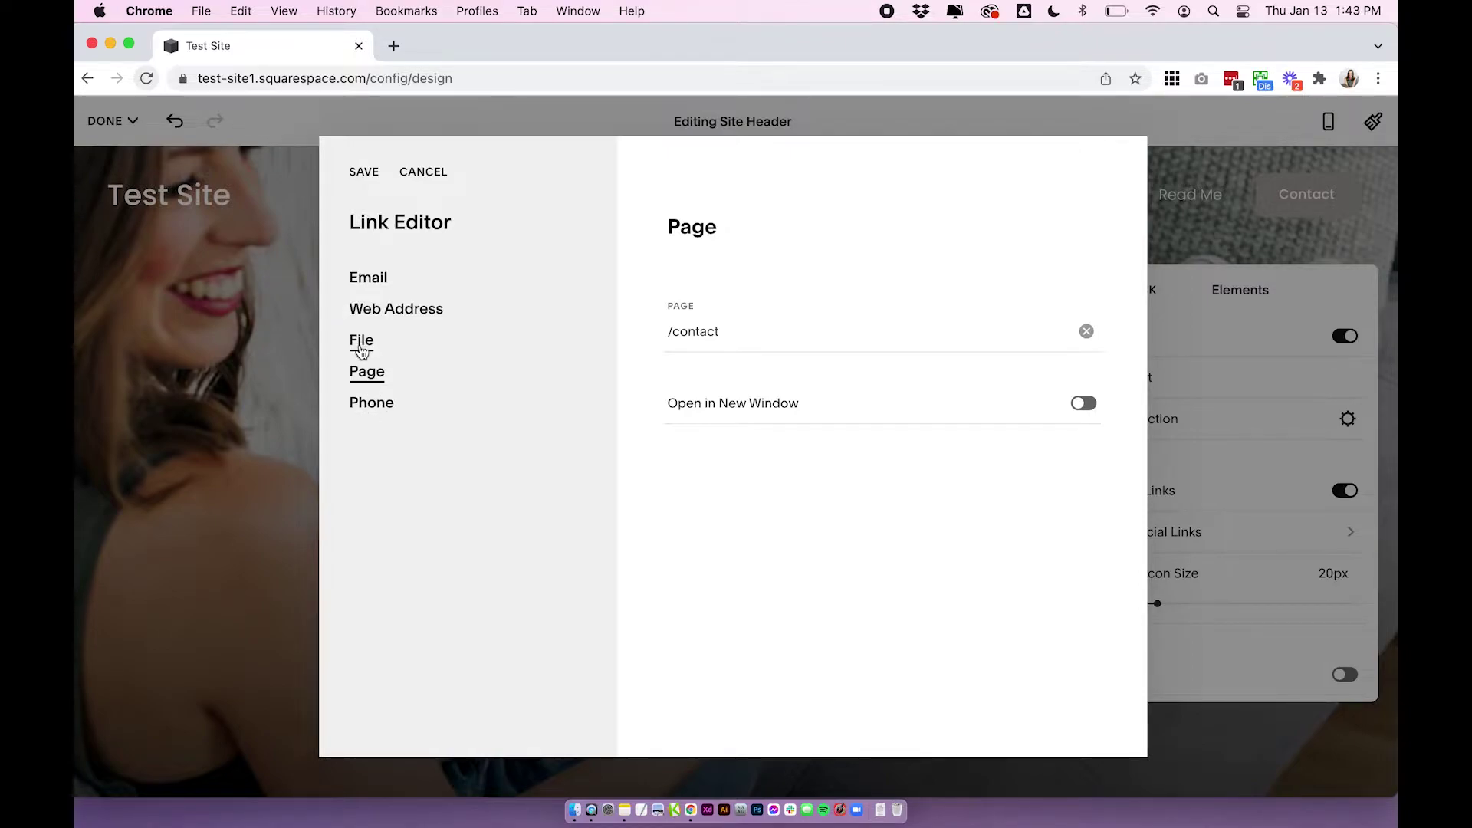
{"action": "left_click", "coordinate": [417, 314]}
{"action": "left_click", "coordinate": [379, 373]}
{"action": "left_click", "coordinate": [365, 175]}
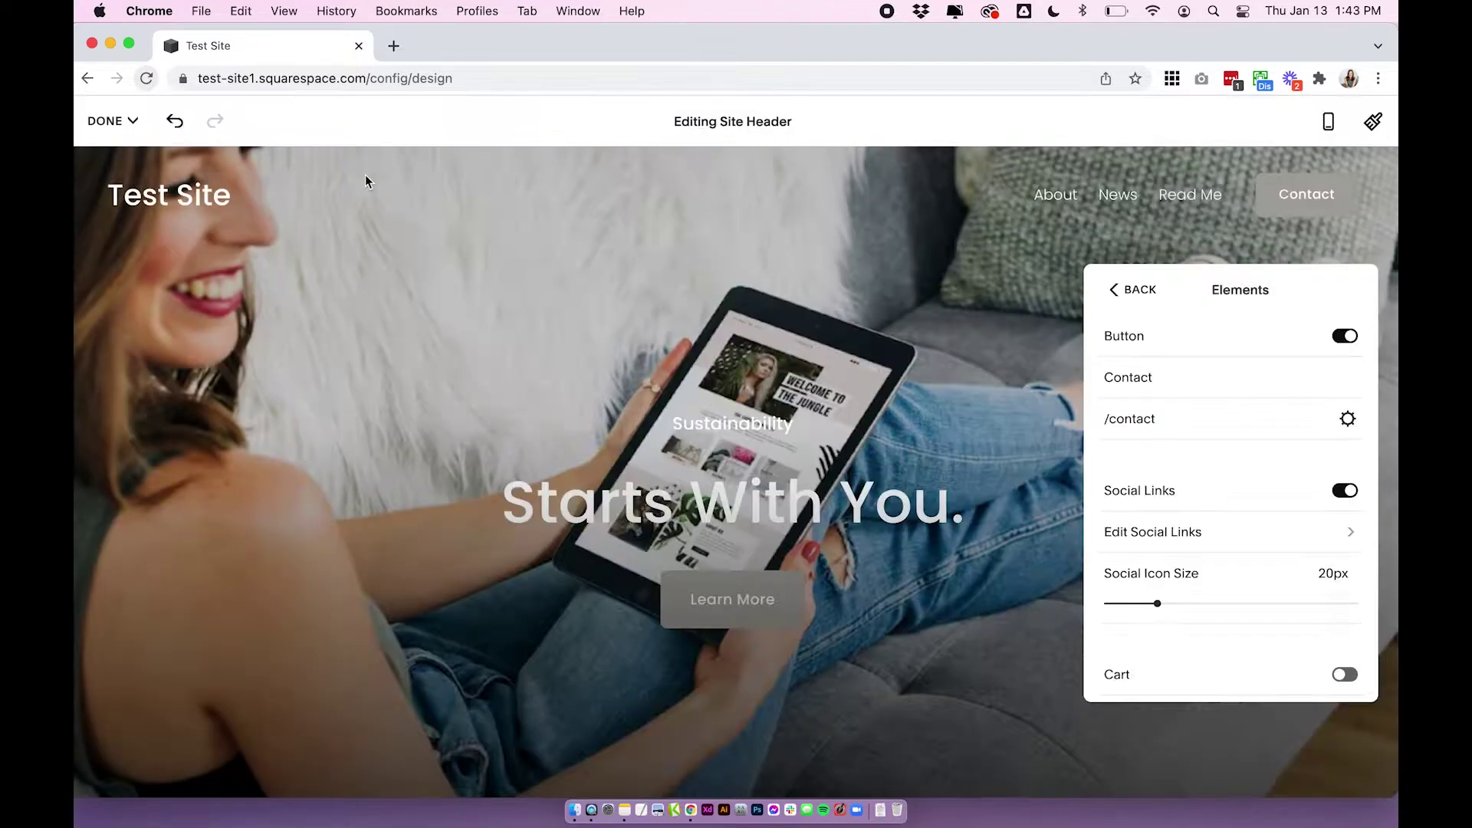
- Exit header editing, choose DONE > Save, and open the Site Styles panel
{"action": "left_click", "coordinate": [823, 411]}
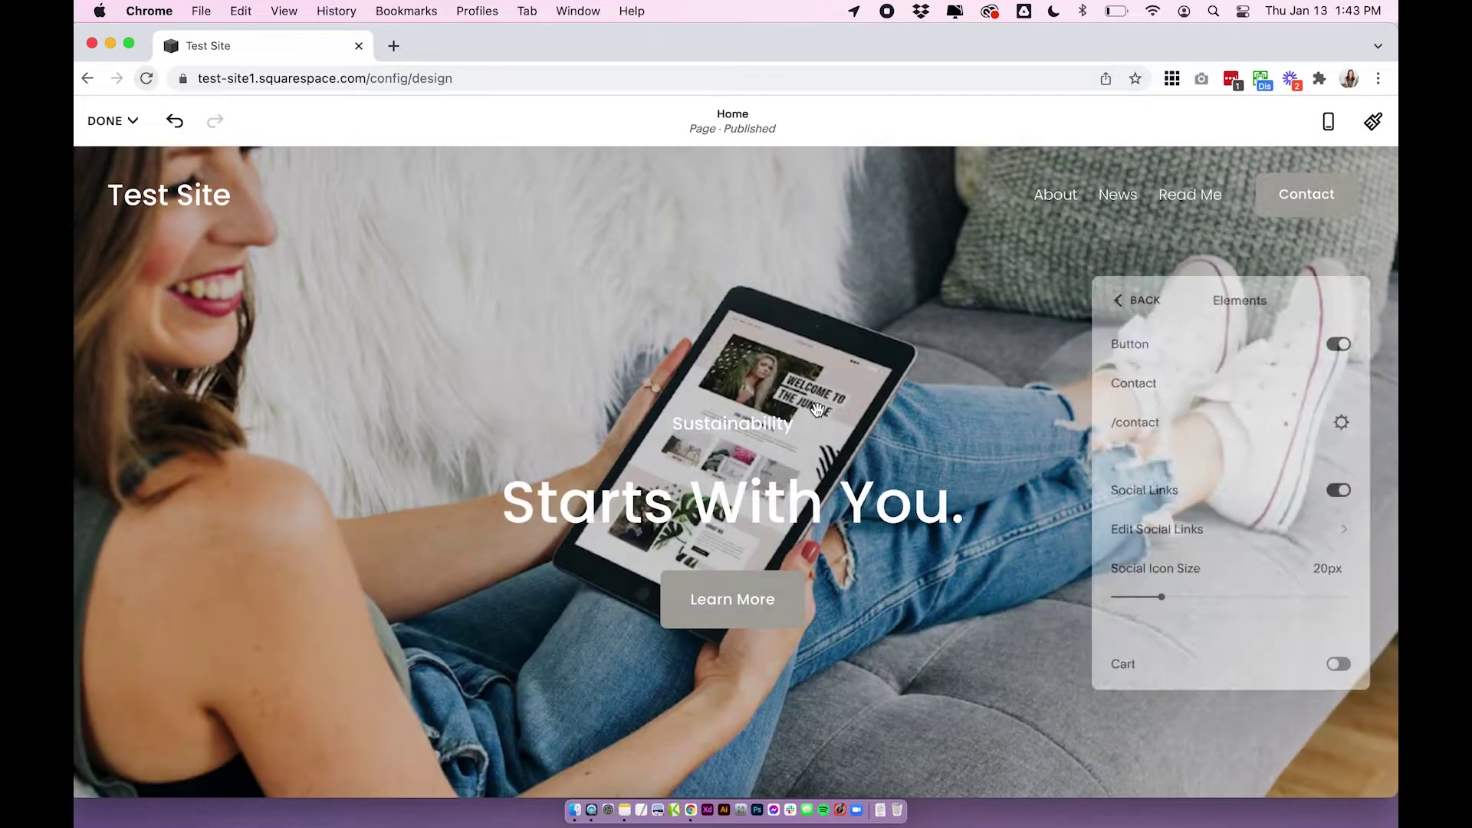
{"action": "left_click", "coordinate": [113, 121]}
{"action": "left_click", "coordinate": [113, 154]}
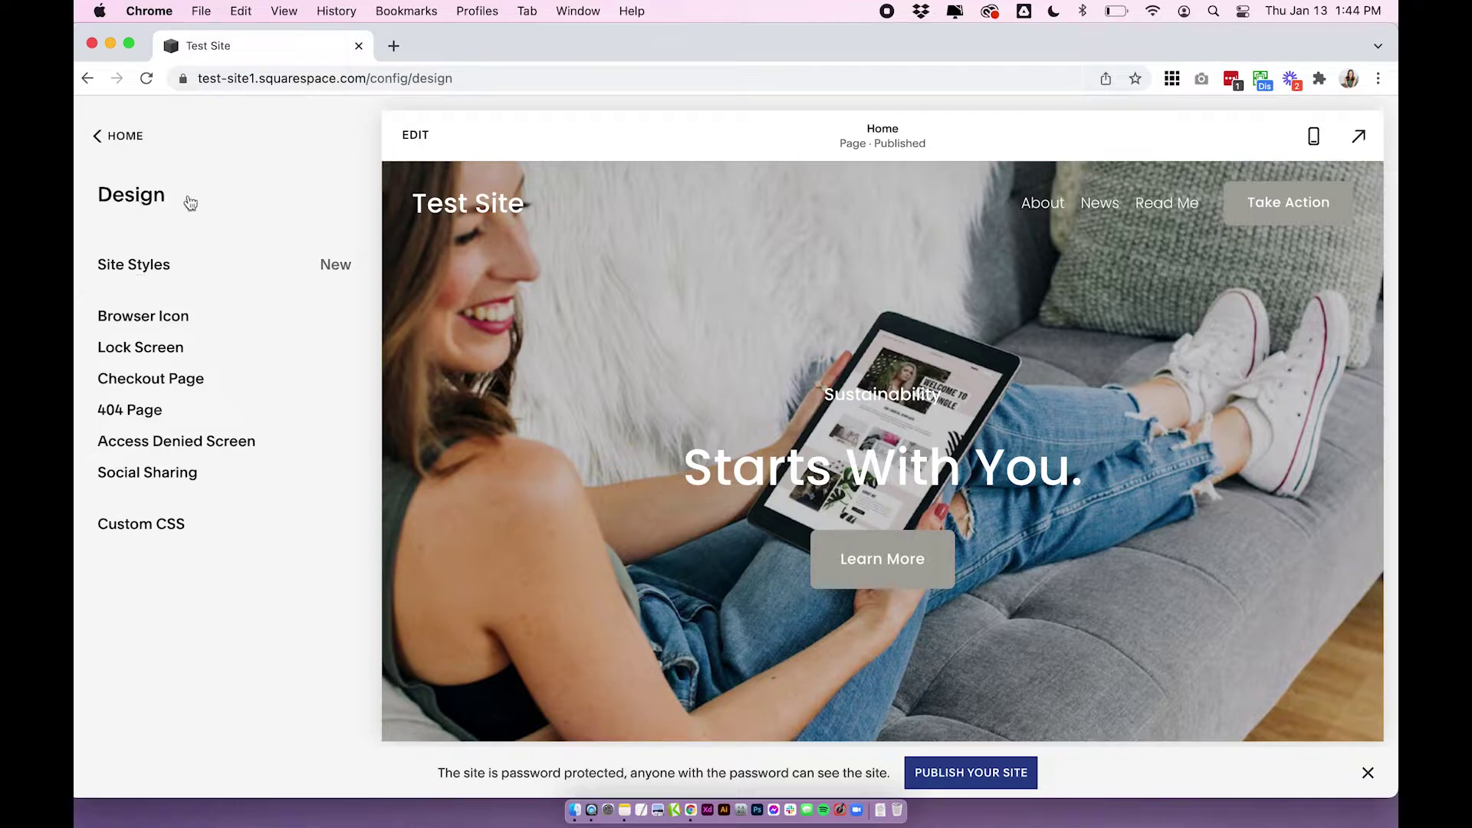
{"action": "left_click", "coordinate": [148, 265]}
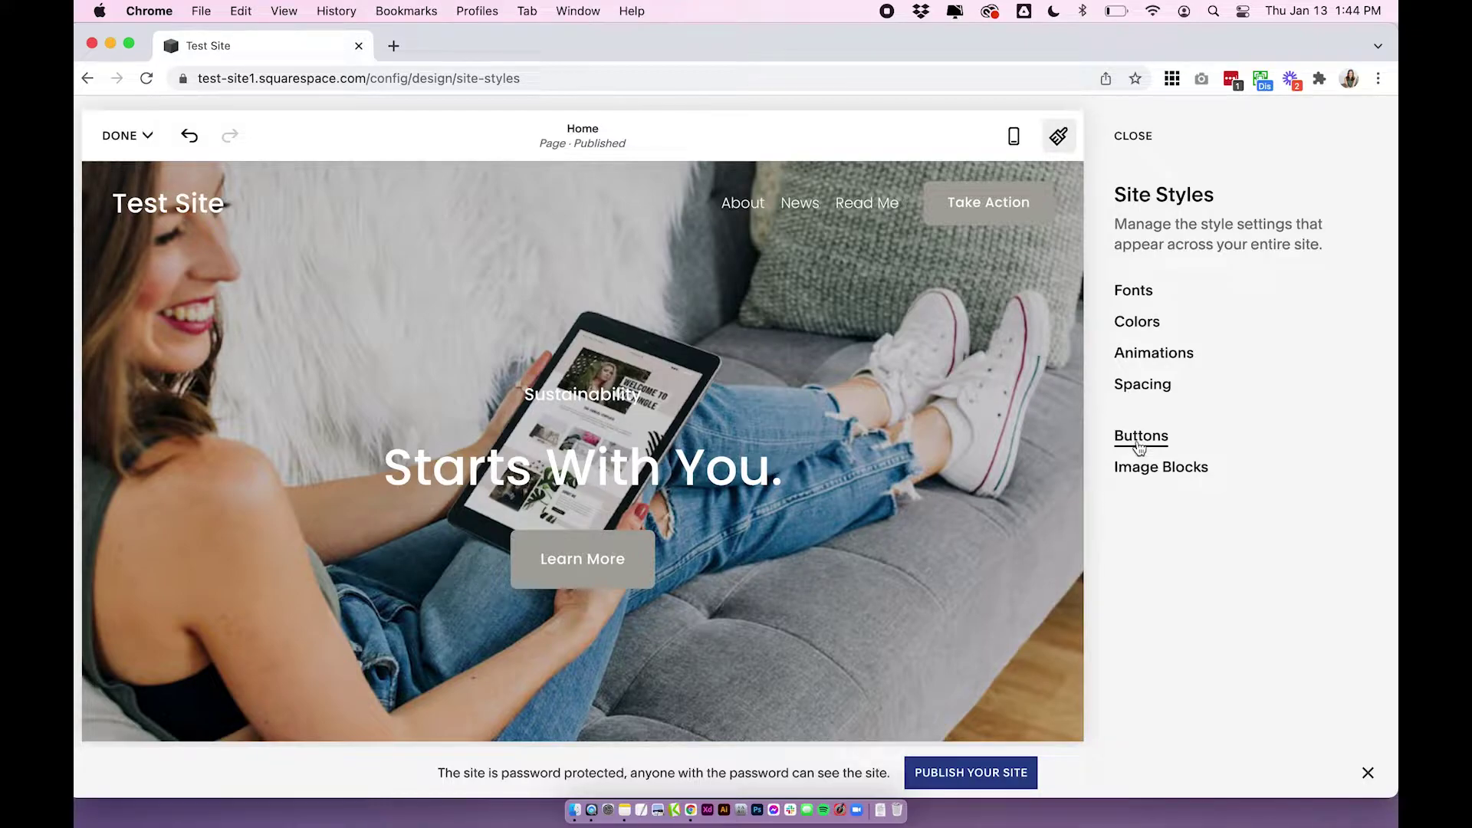
- Look through the Fonts and Colors settings, including the Lightest 1 colour theme
{"action": "left_click", "coordinate": [1132, 291]}
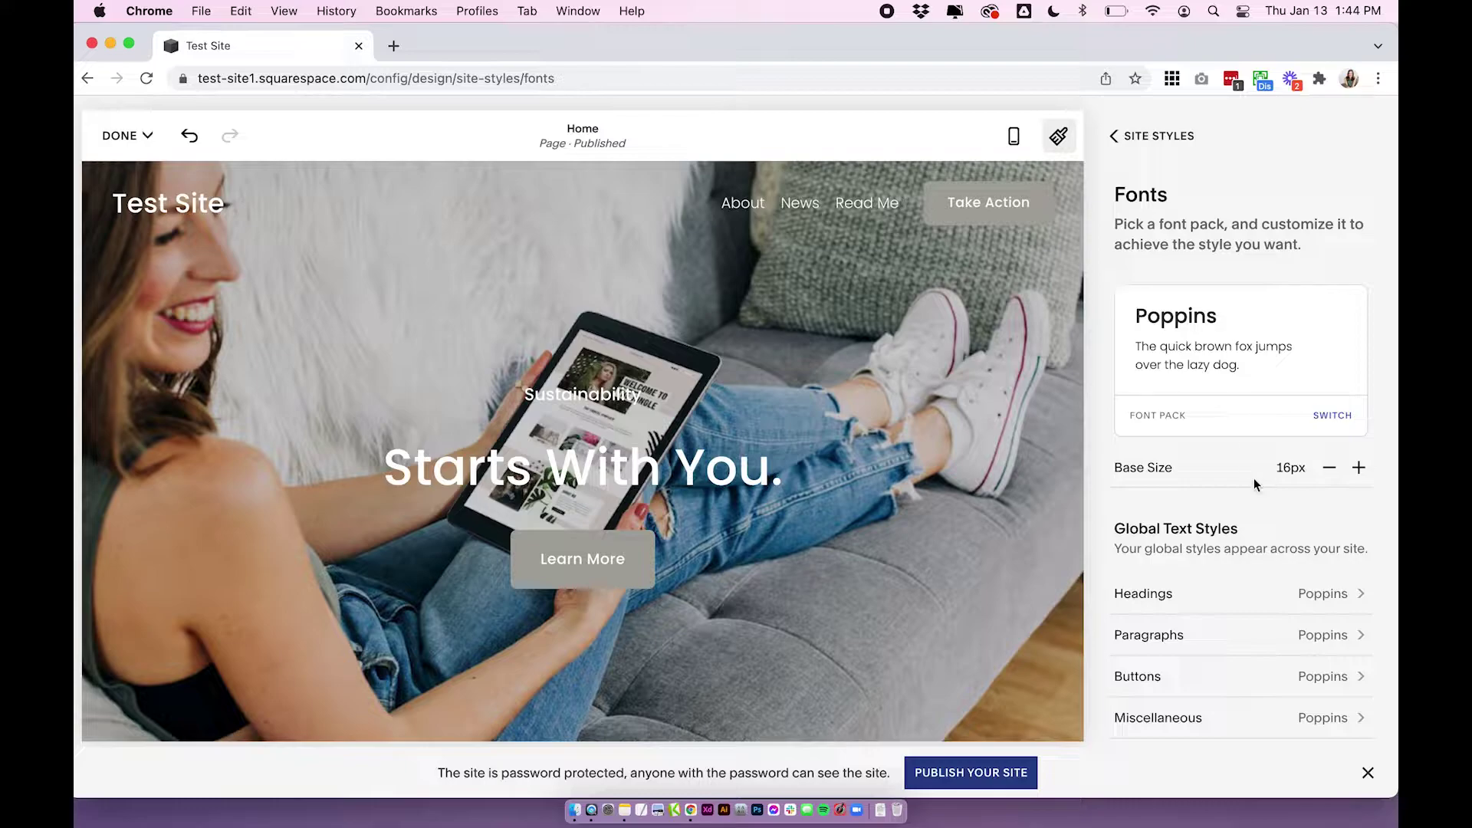
{"action": "scroll", "coordinate": [1258, 486], "scroll_direction": "down", "scroll_amount": 3}
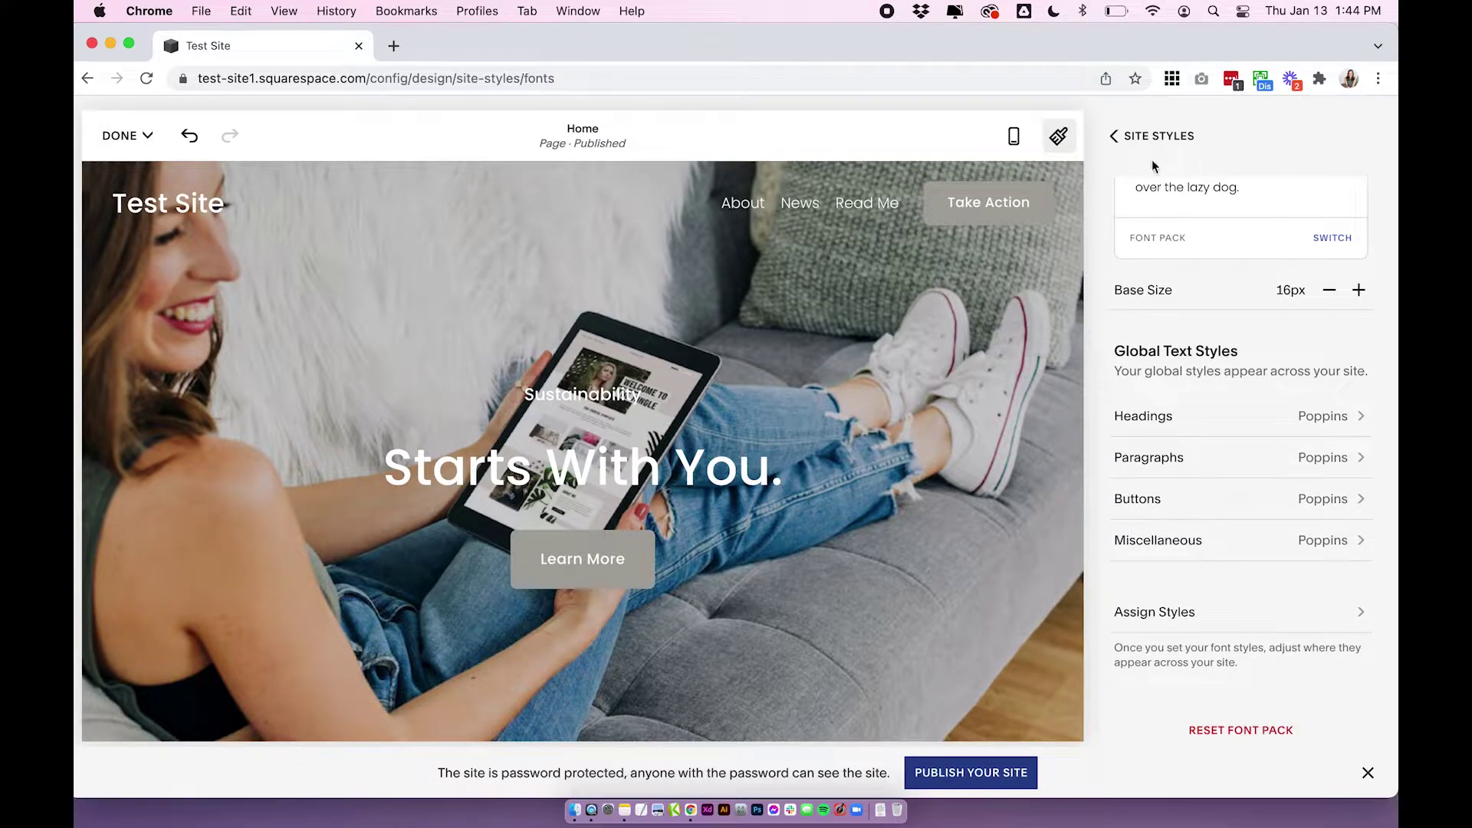
{"action": "left_click", "coordinate": [1116, 135]}
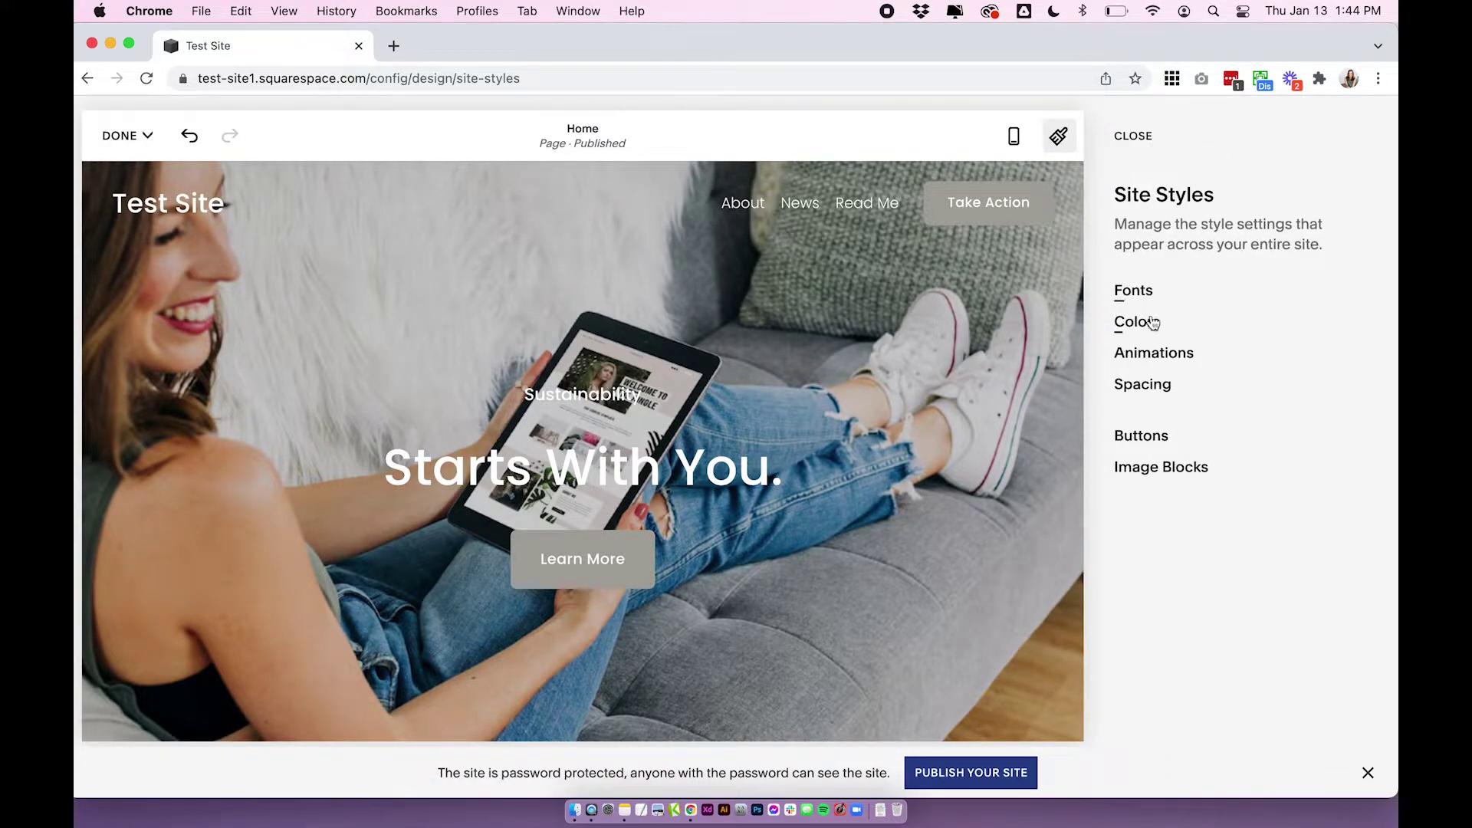
{"action": "left_click", "coordinate": [1150, 323]}
{"action": "scroll", "coordinate": [1319, 486], "scroll_direction": "down", "scroll_amount": 3}
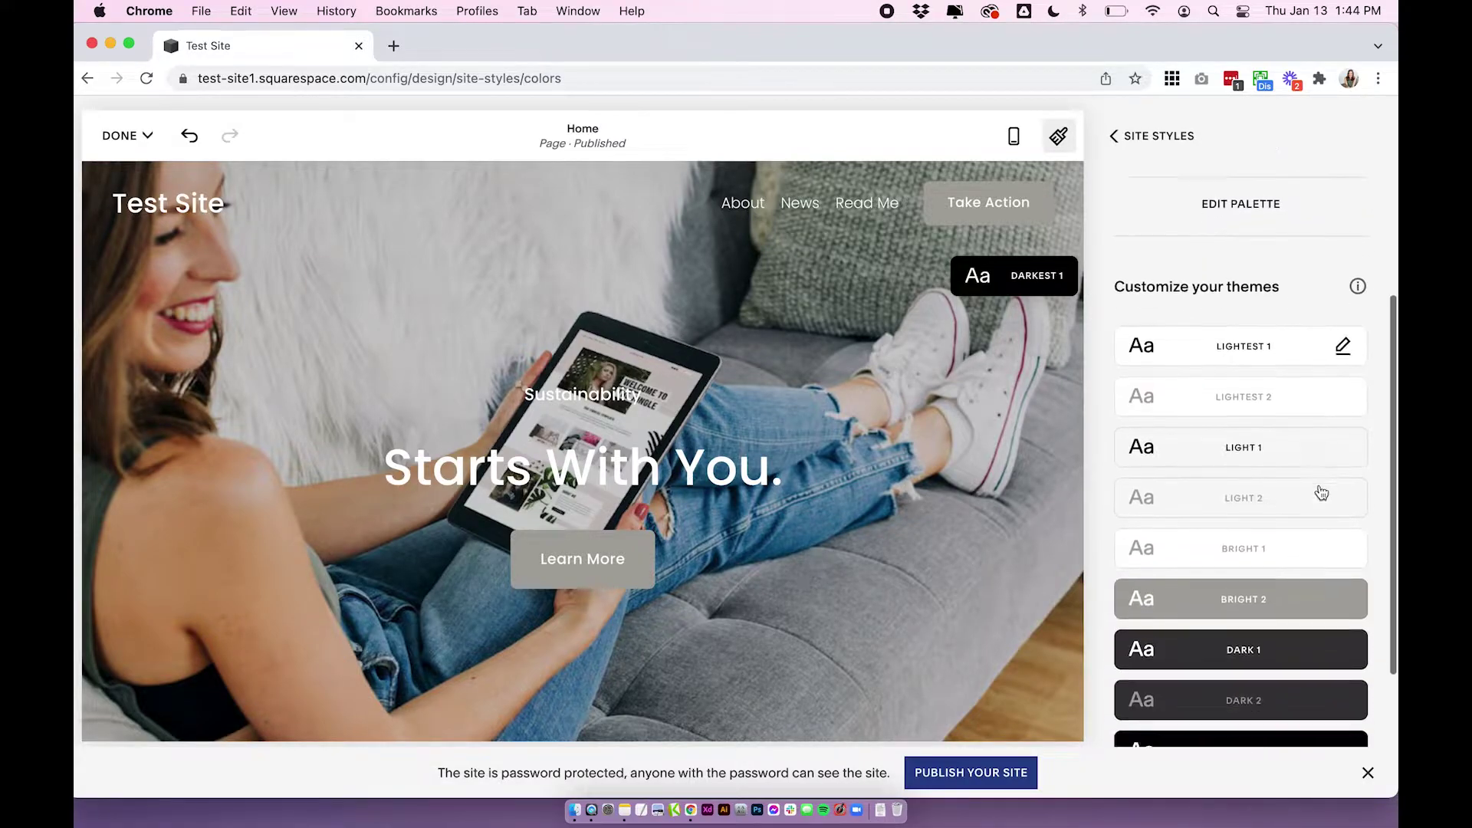
{"action": "left_click", "coordinate": [1342, 345]}
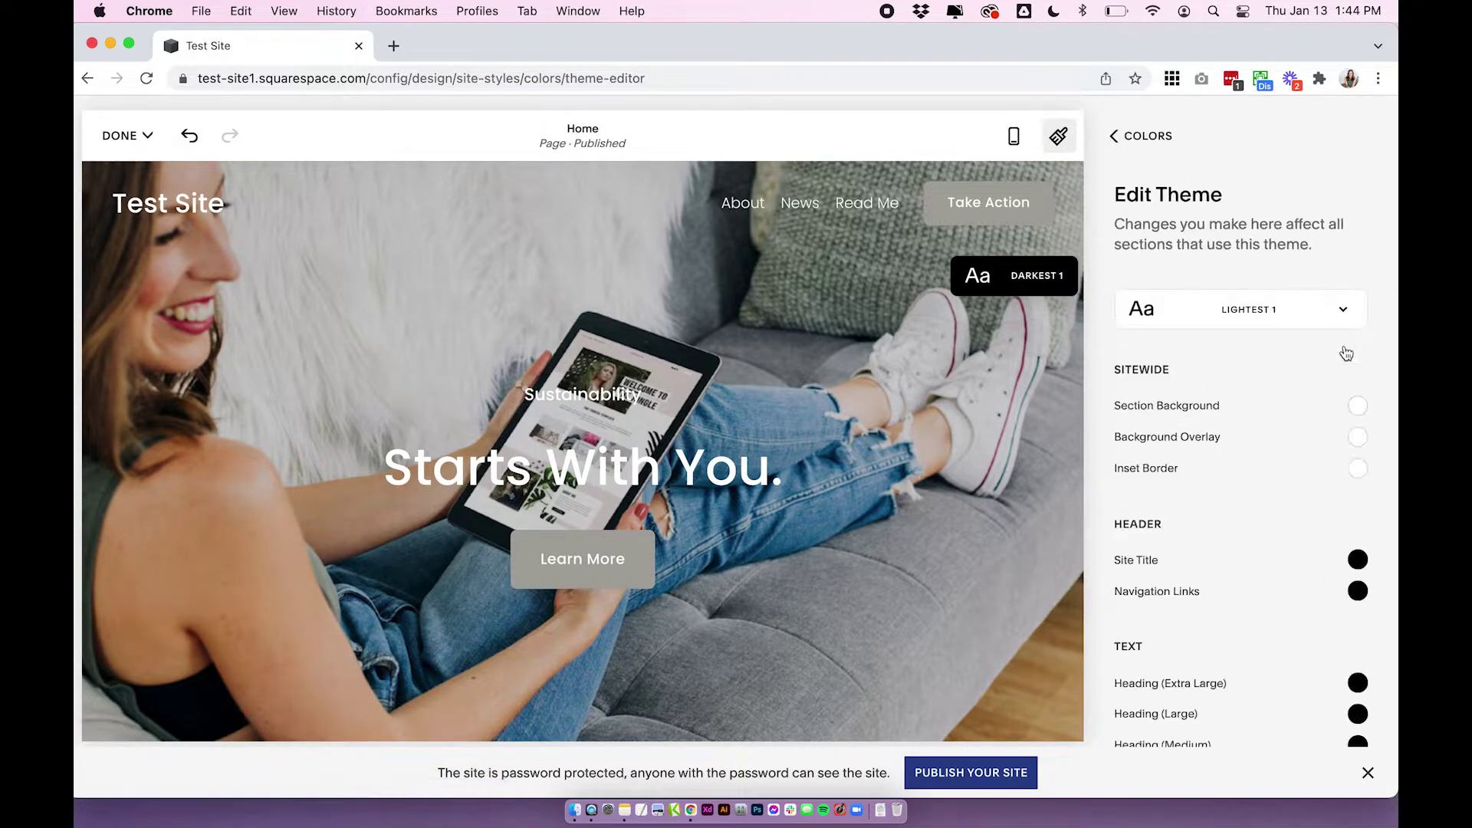
{"action": "scroll", "coordinate": [1206, 453], "scroll_direction": "down", "scroll_amount": 10}
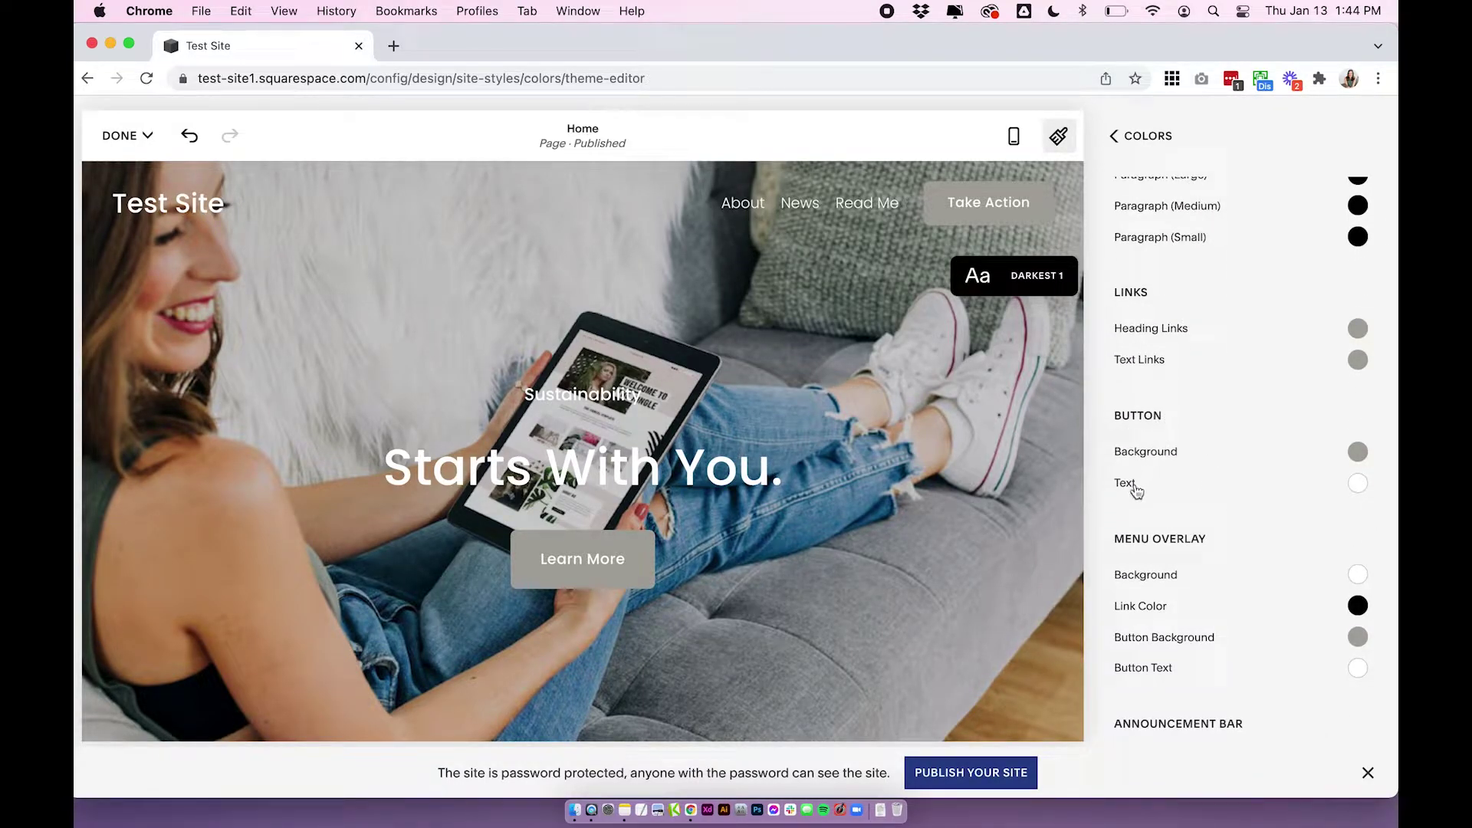
{"action": "left_click", "coordinate": [1143, 138]}
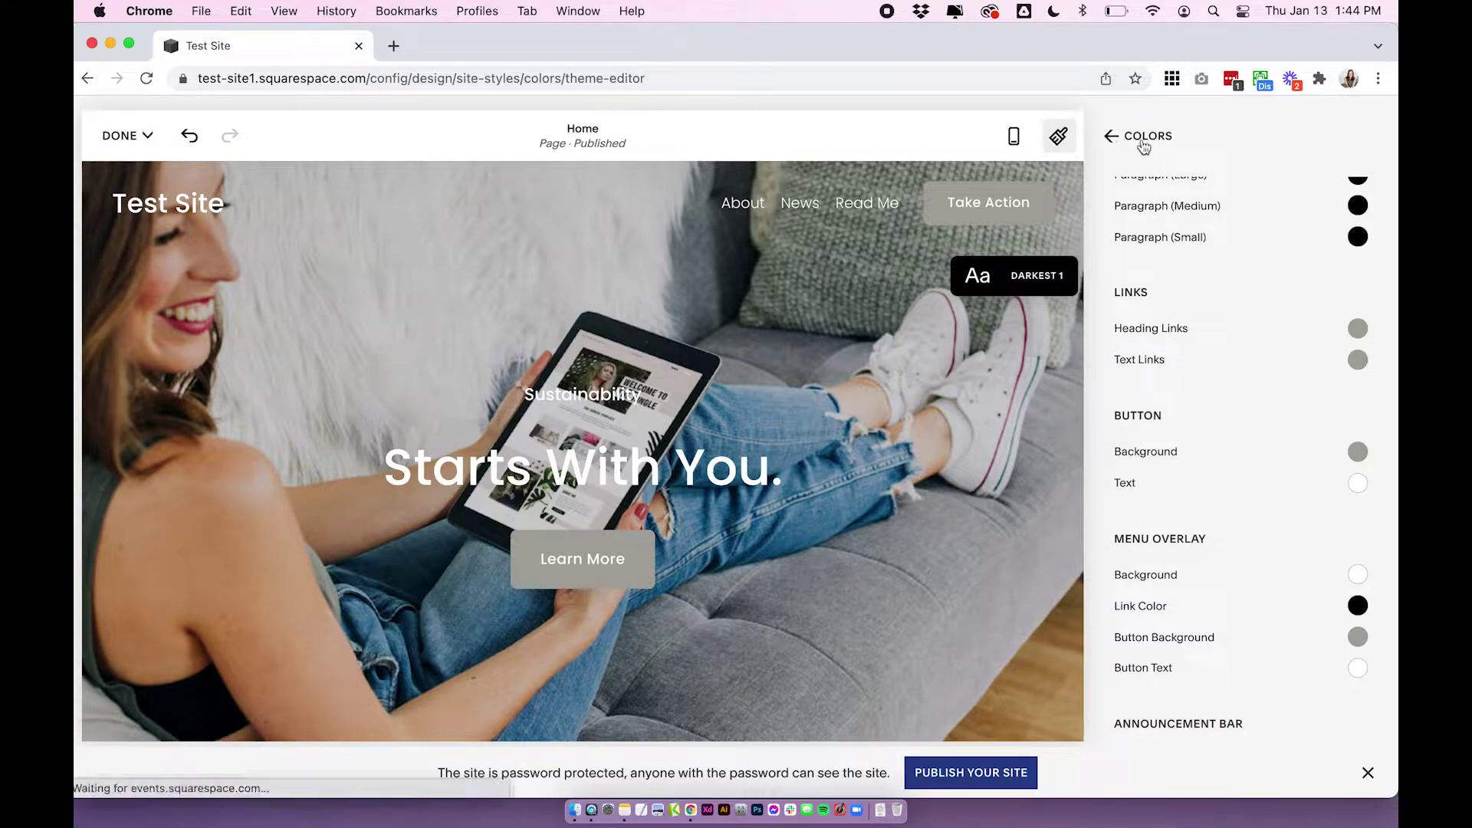
{"action": "left_click", "coordinate": [1121, 136]}
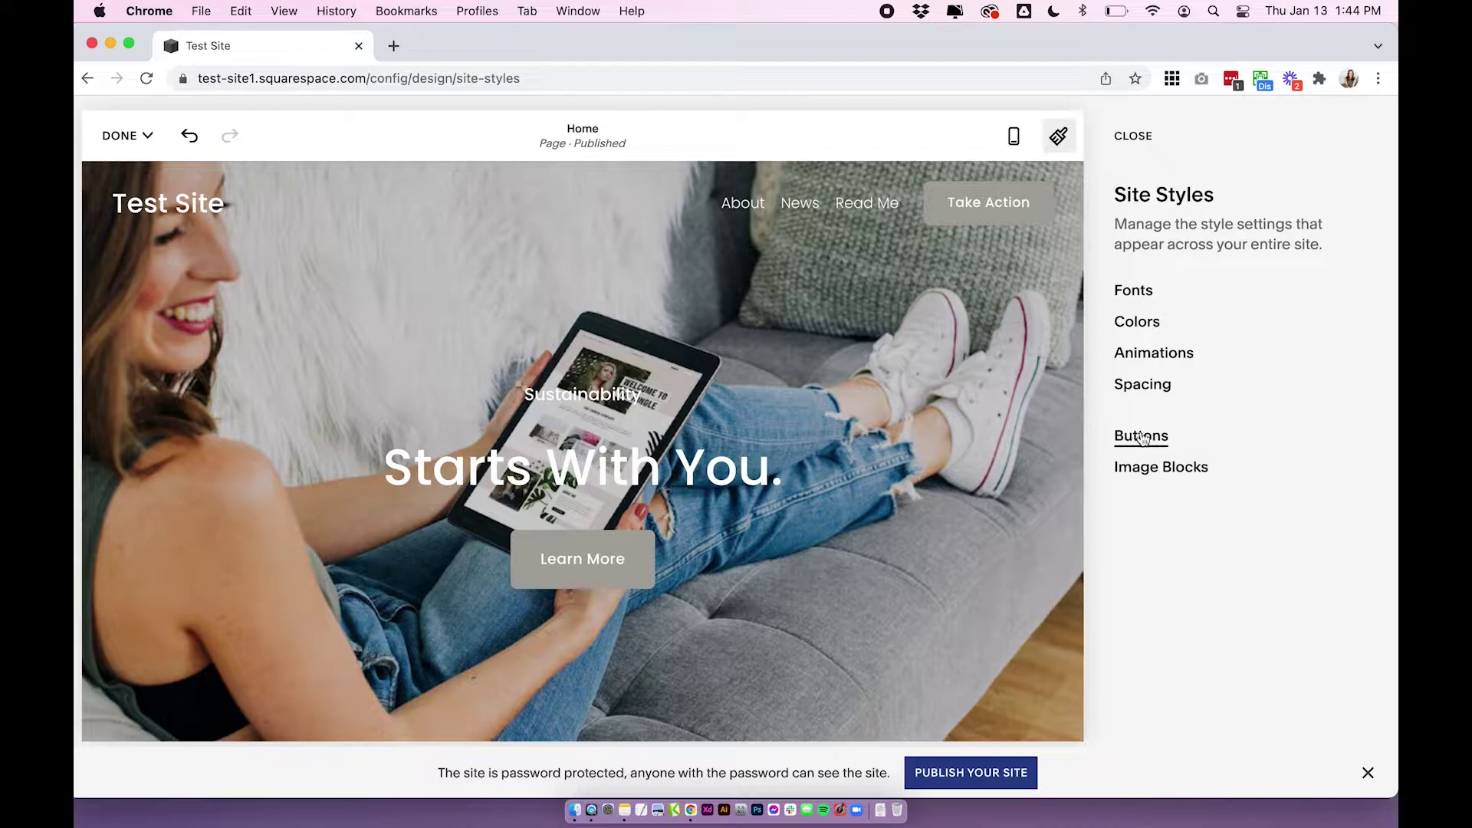
- Set the site's buttons to Solid style with Square shape
{"action": "left_click", "coordinate": [1144, 439]}
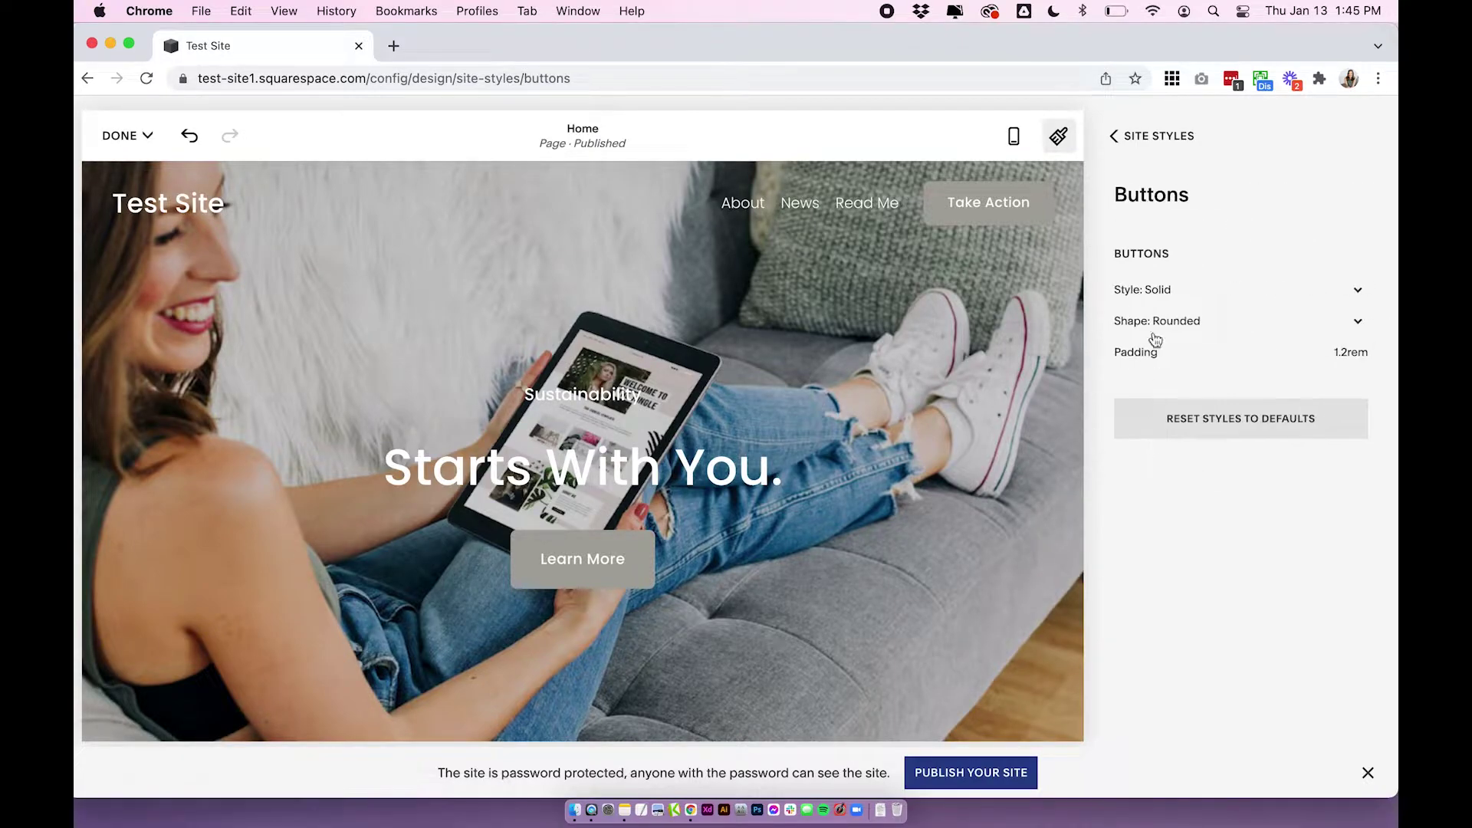
{"action": "left_click", "coordinate": [1152, 293]}
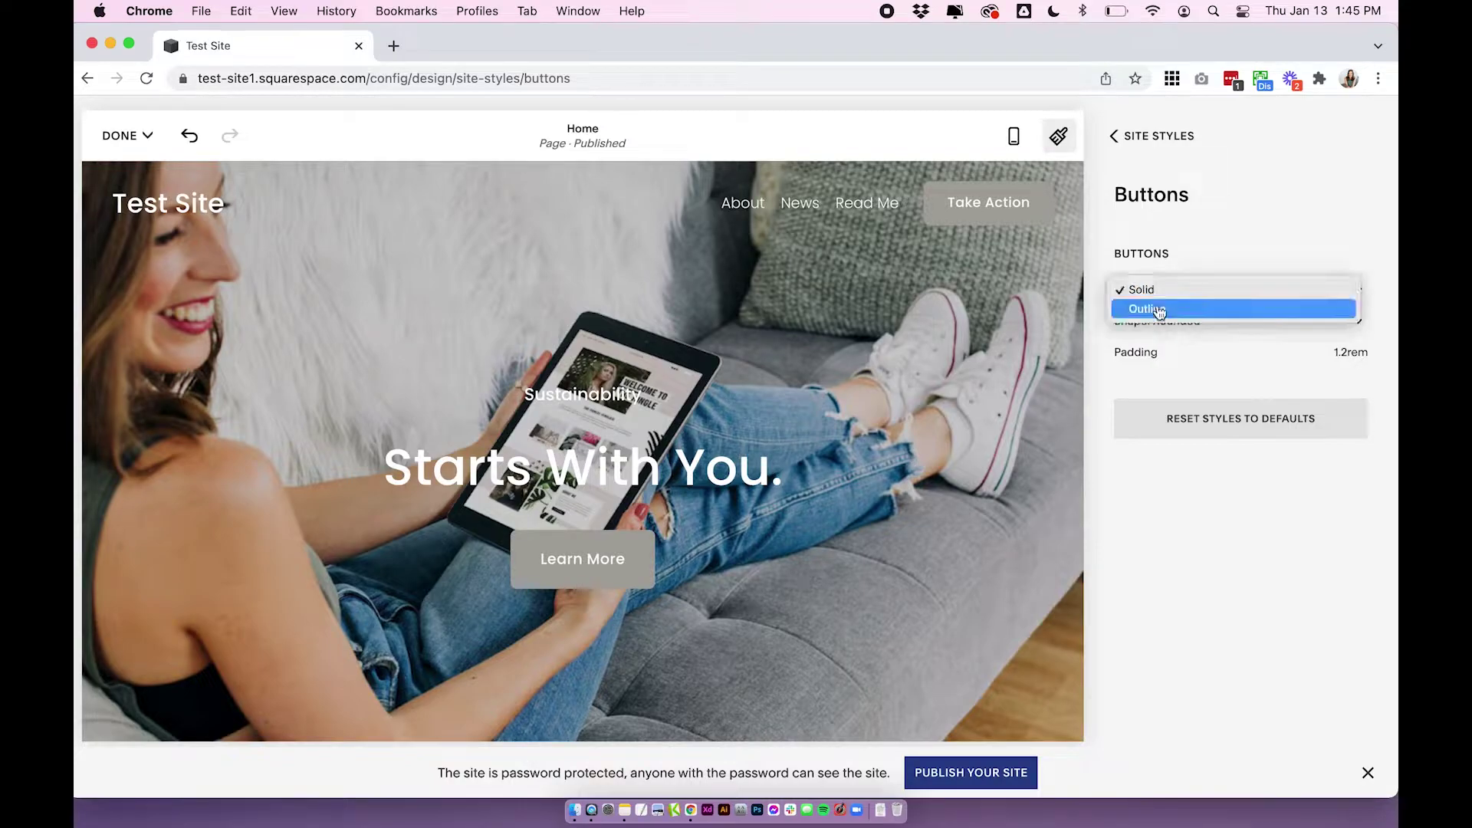
{"action": "left_click", "coordinate": [1159, 310]}
{"action": "left_click", "coordinate": [1185, 323]}
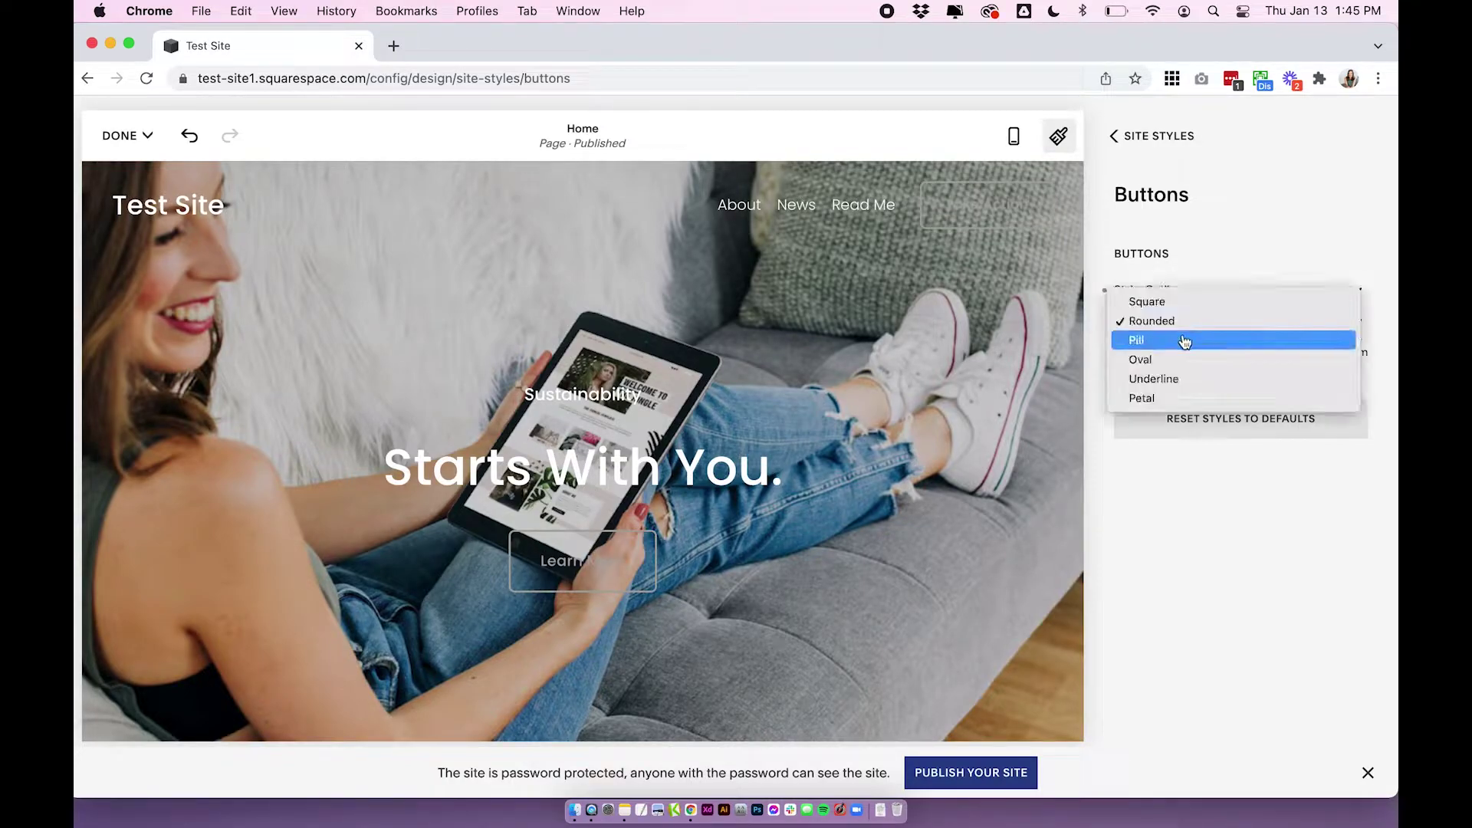
{"action": "left_click", "coordinate": [1177, 303]}
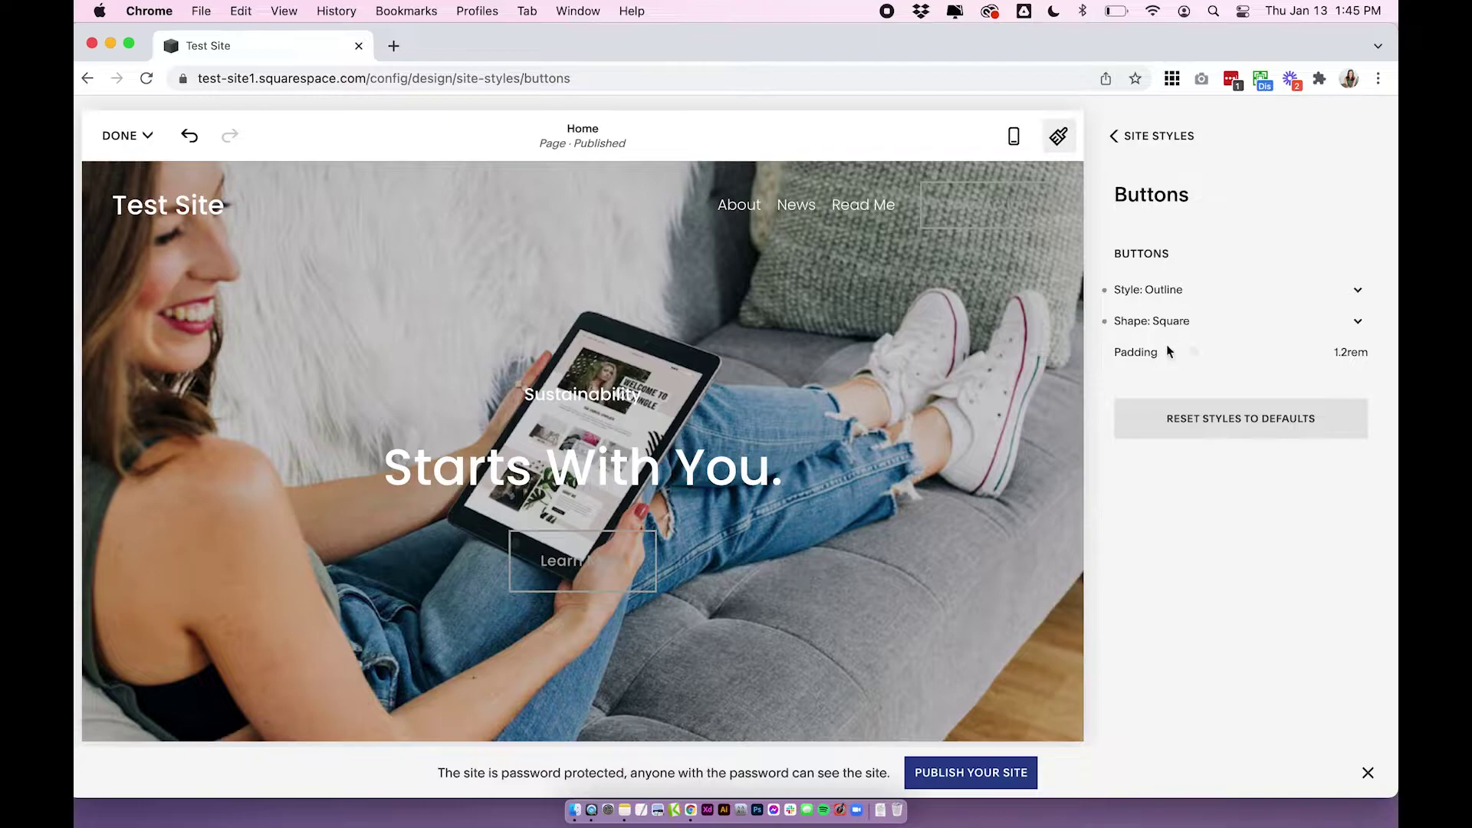
{"action": "mouse_move", "coordinate": [1196, 351]}
{"action": "left_mouse_down"}
{"action": "mouse_move", "coordinate": [1210, 351]}
{"action": "mouse_move", "coordinate": [1194, 352]}
{"action": "left_mouse_up"}
{"action": "left_click", "coordinate": [1174, 291]}
{"action": "left_click", "coordinate": [1176, 273]}
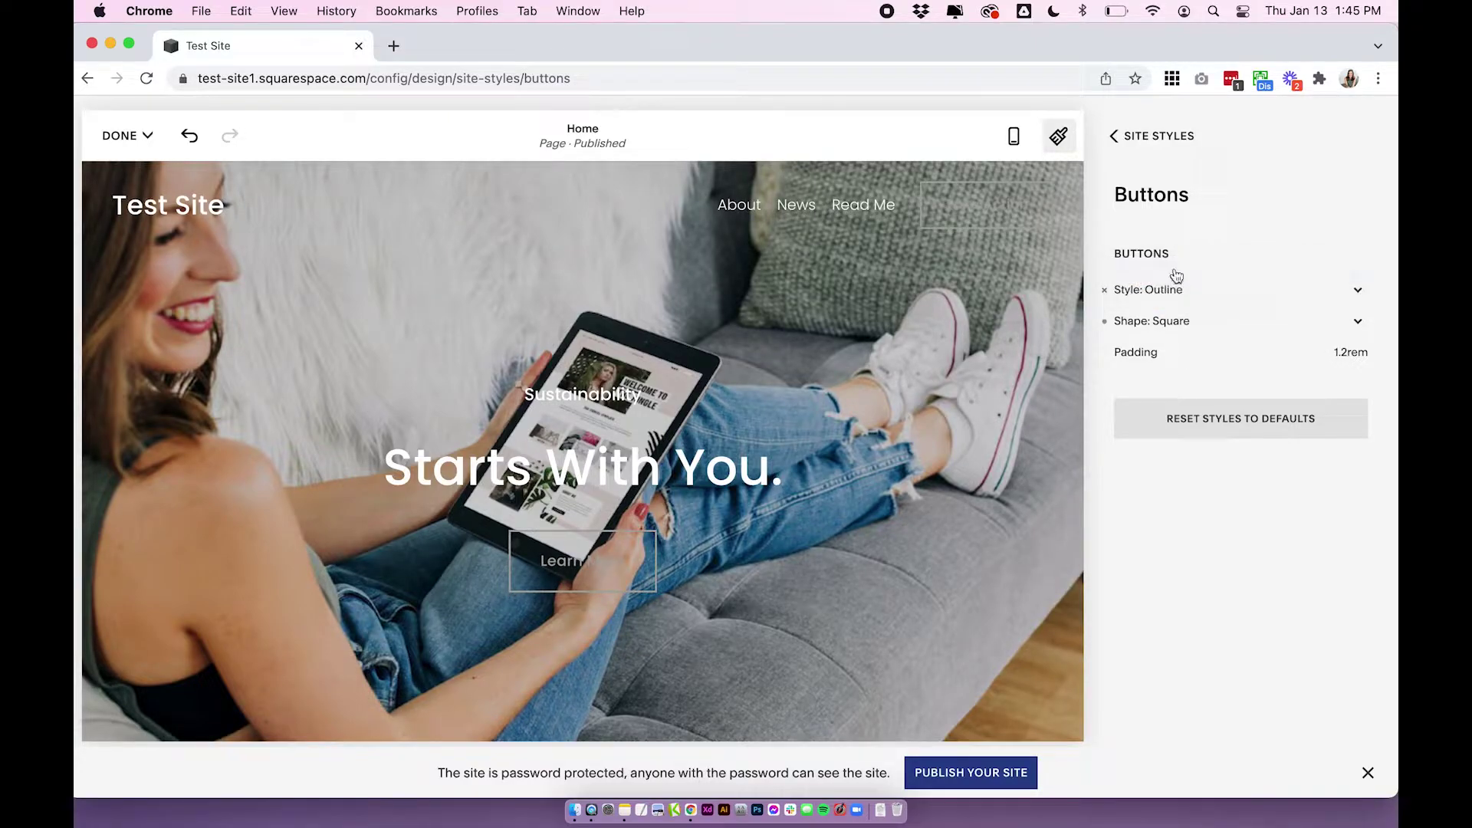
{"action": "left_click", "coordinate": [1160, 137]}
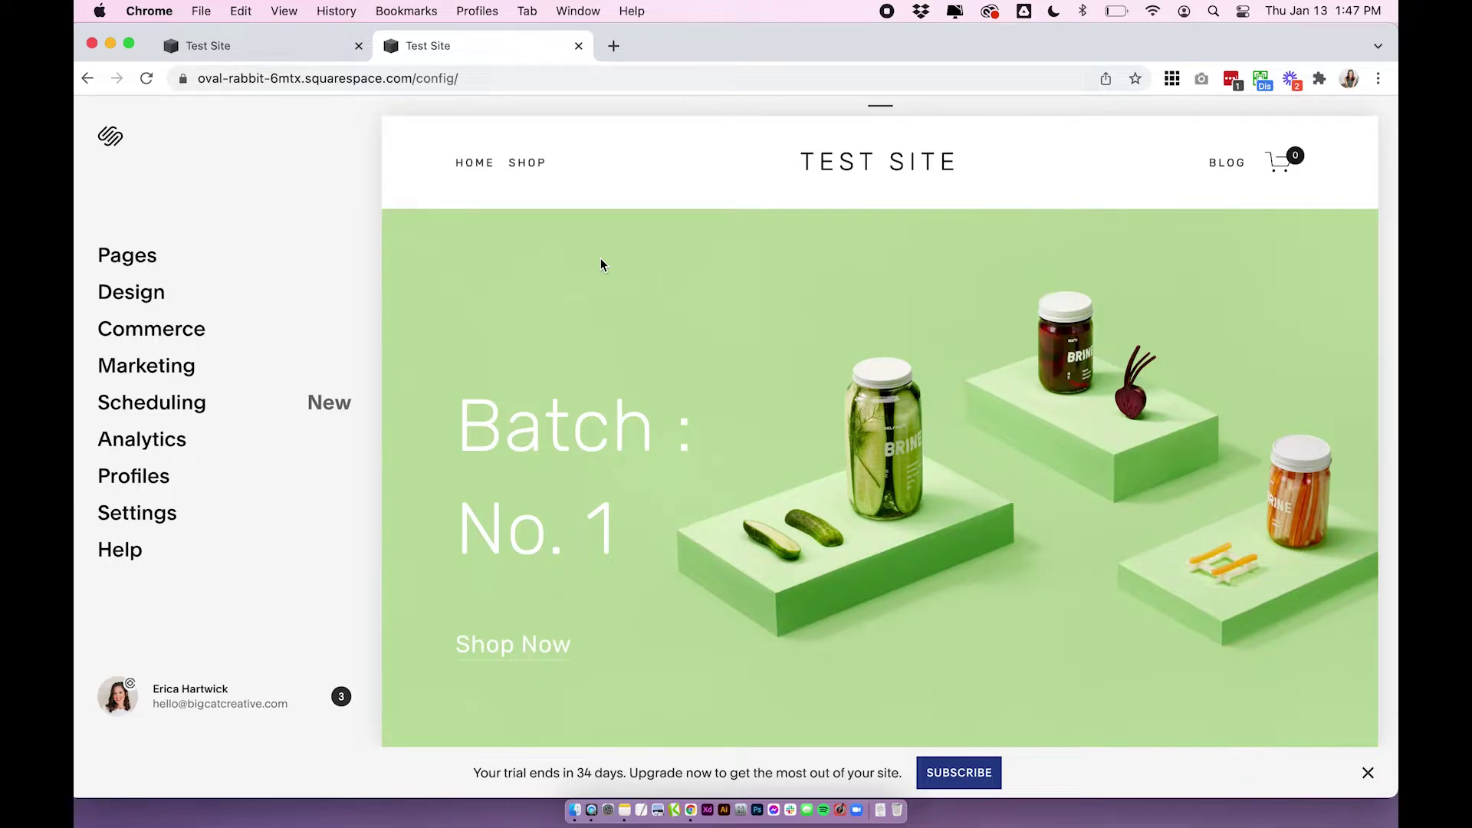
- Bring up the Bedford-template demo site's editor in its 'Your Site Title' tab
{"action": "left_click", "coordinate": [643, 47]}
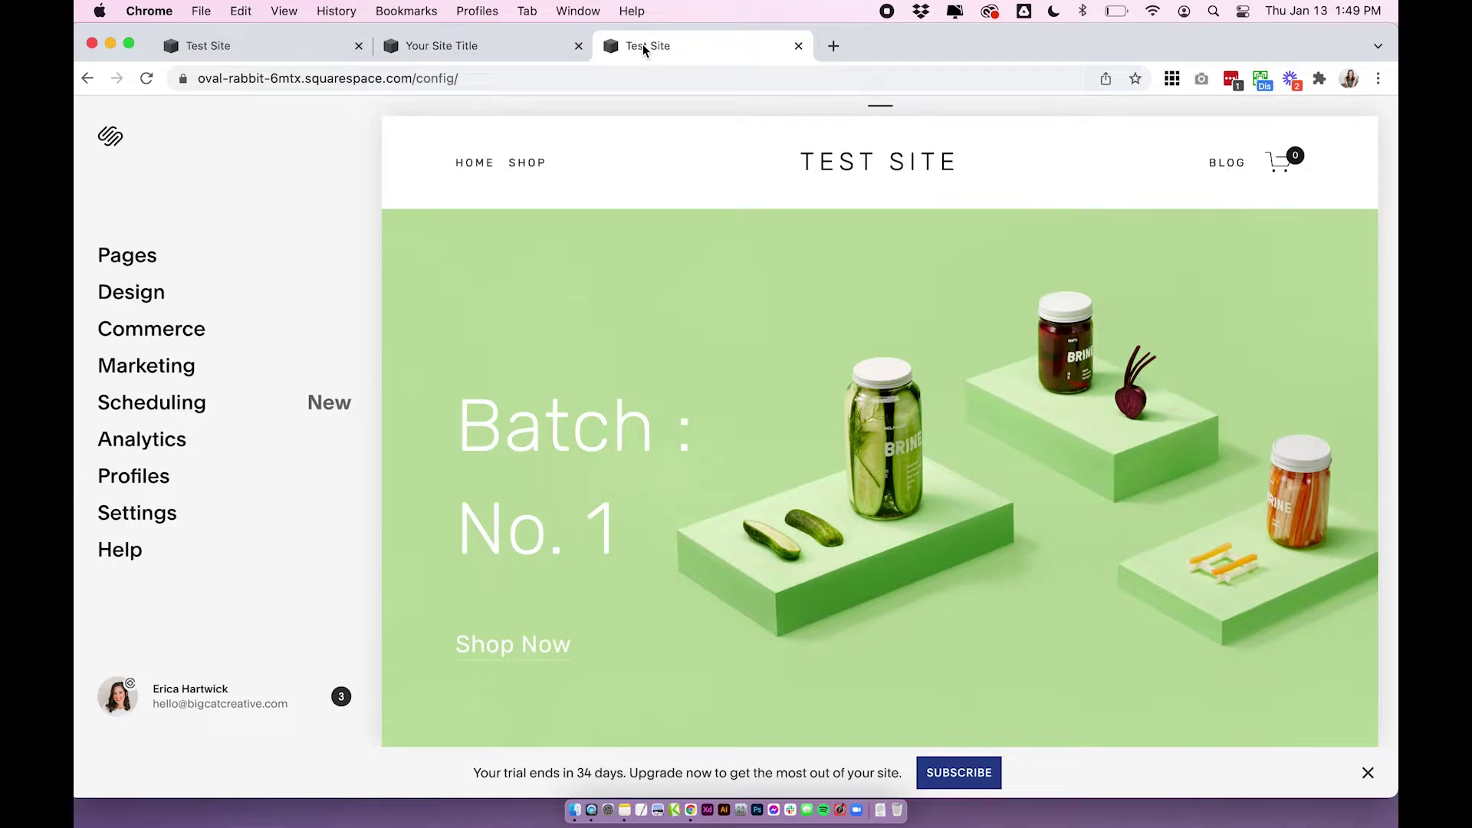
{"action": "left_click", "coordinate": [522, 46]}
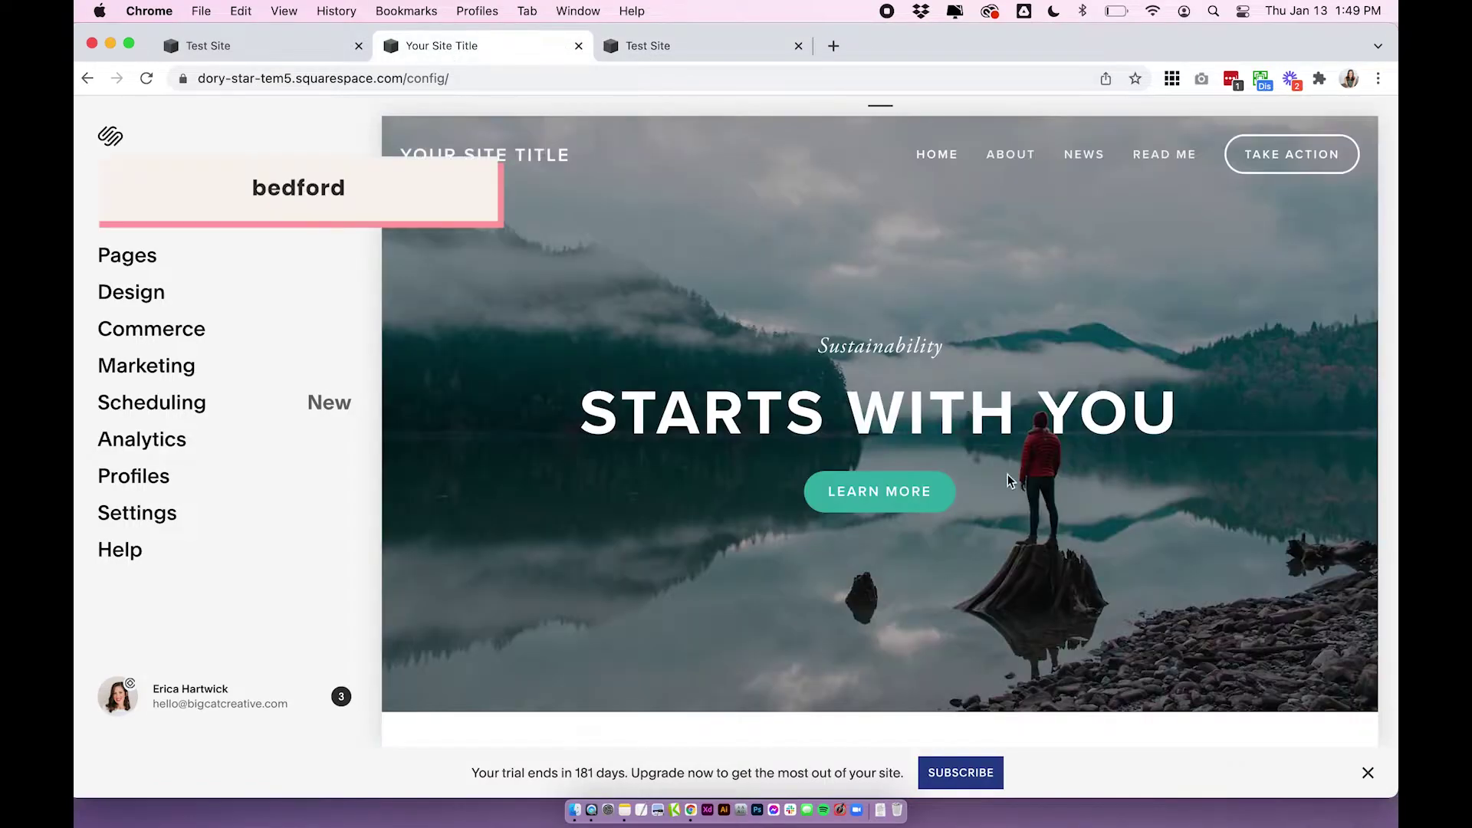
{"action": "mouse_move", "coordinate": [846, 198]}
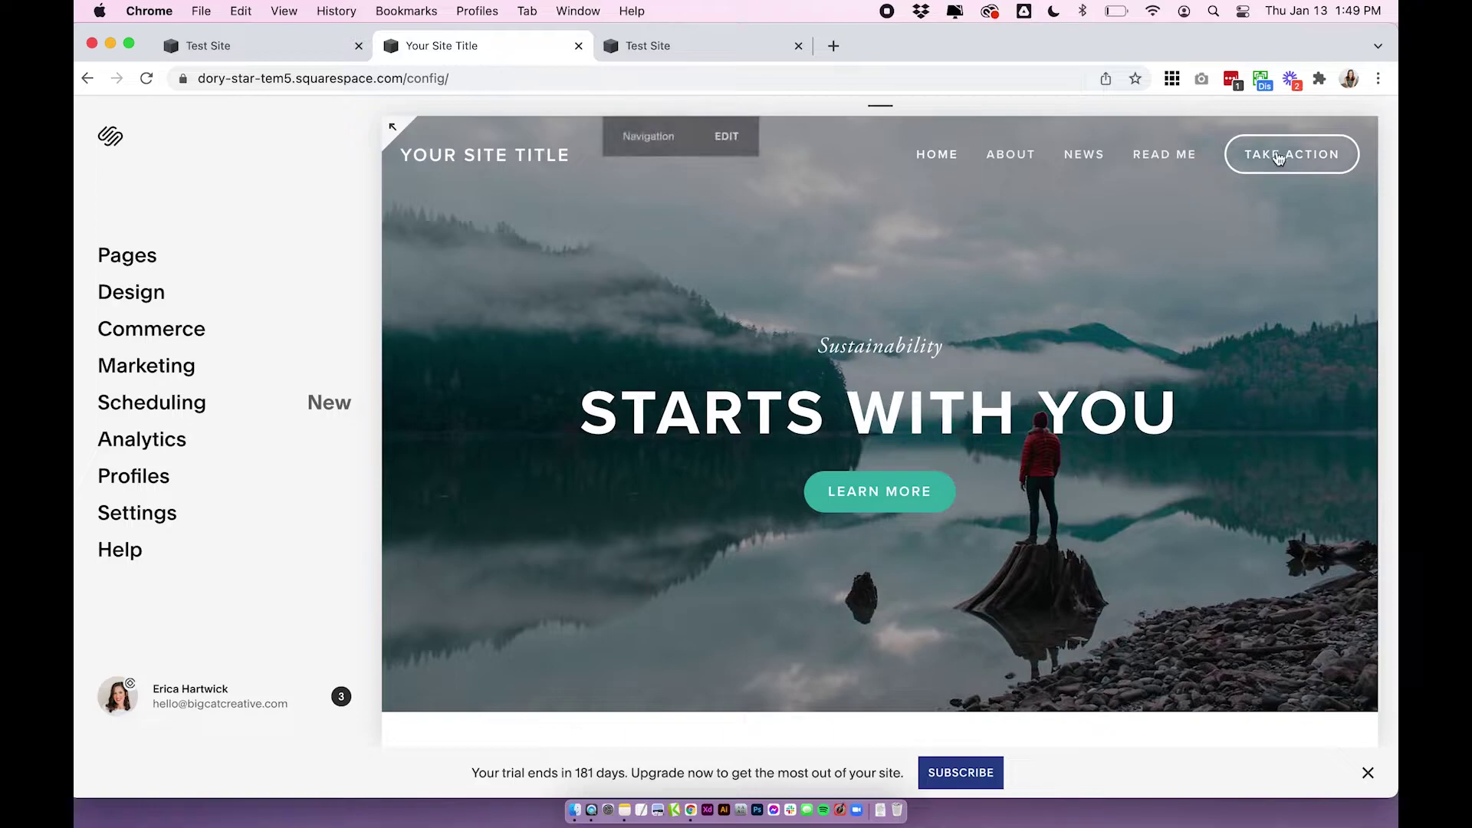
{"action": "left_click", "coordinate": [127, 263]}
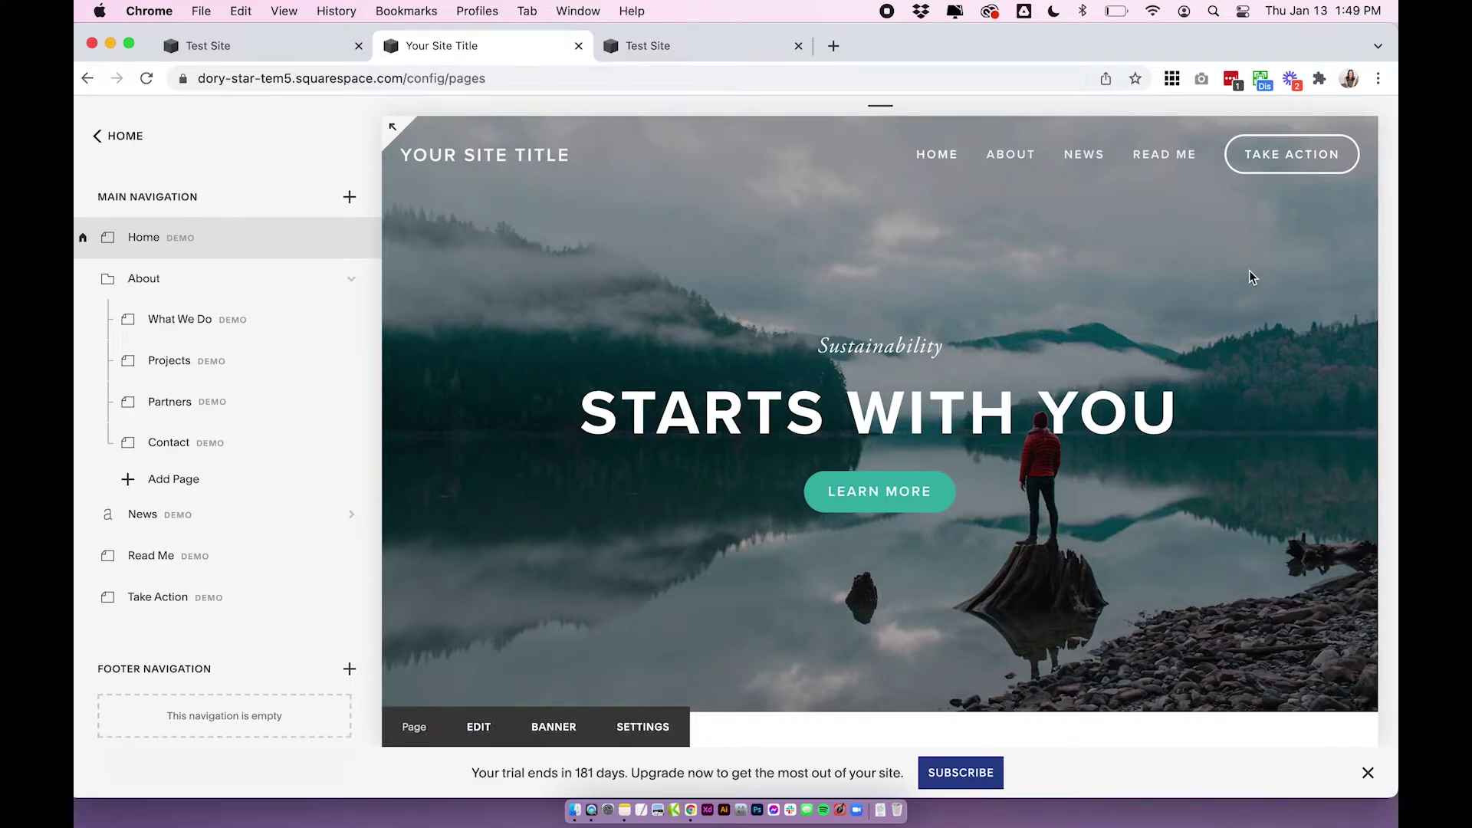
{"action": "key", "text": "Escape"}
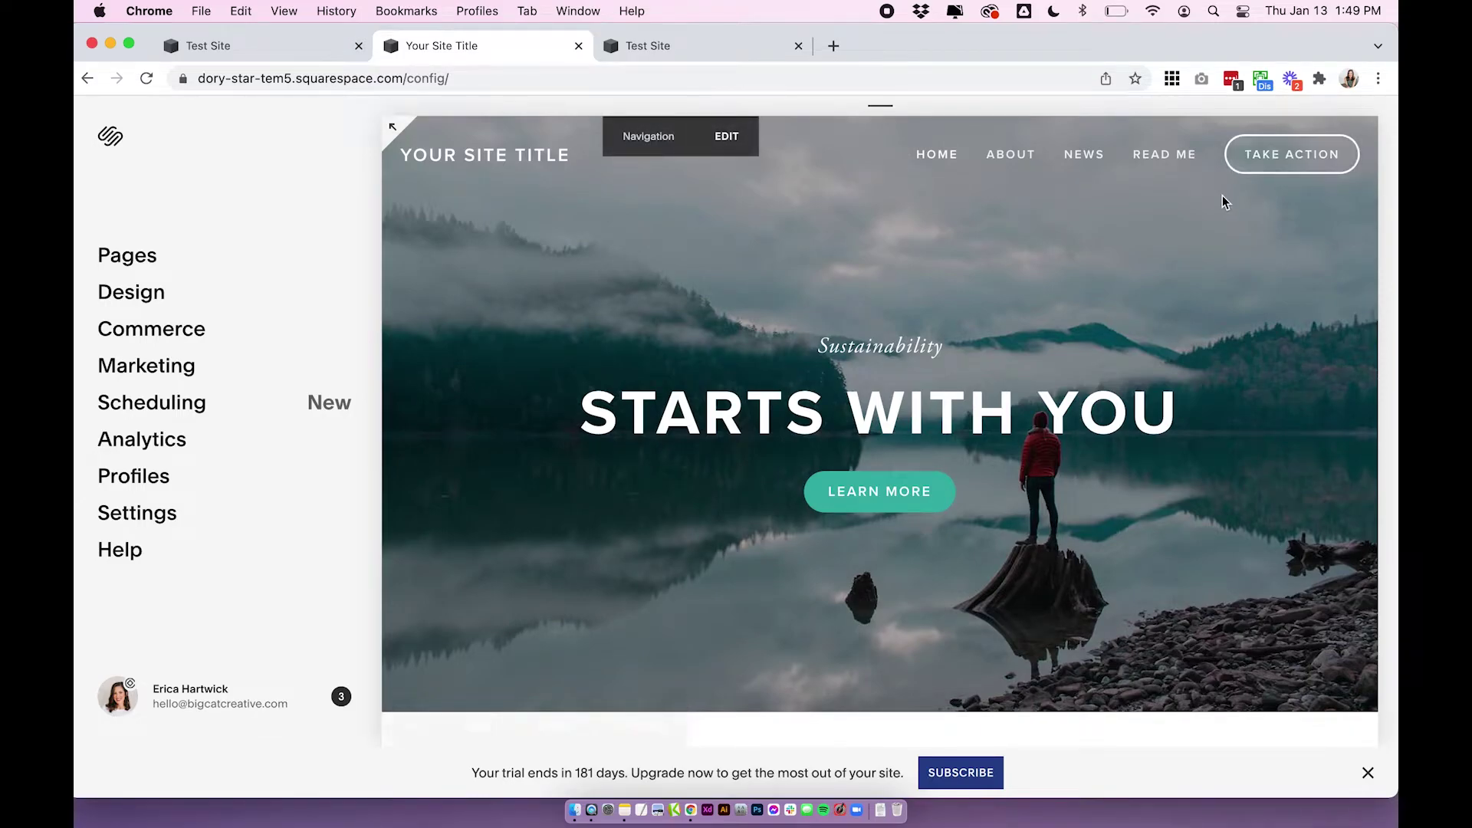
- Toggle the Bedford site's Enable Nav Button off and back on, then switch to the pickle-shop tab
{"action": "left_click", "coordinate": [165, 302]}
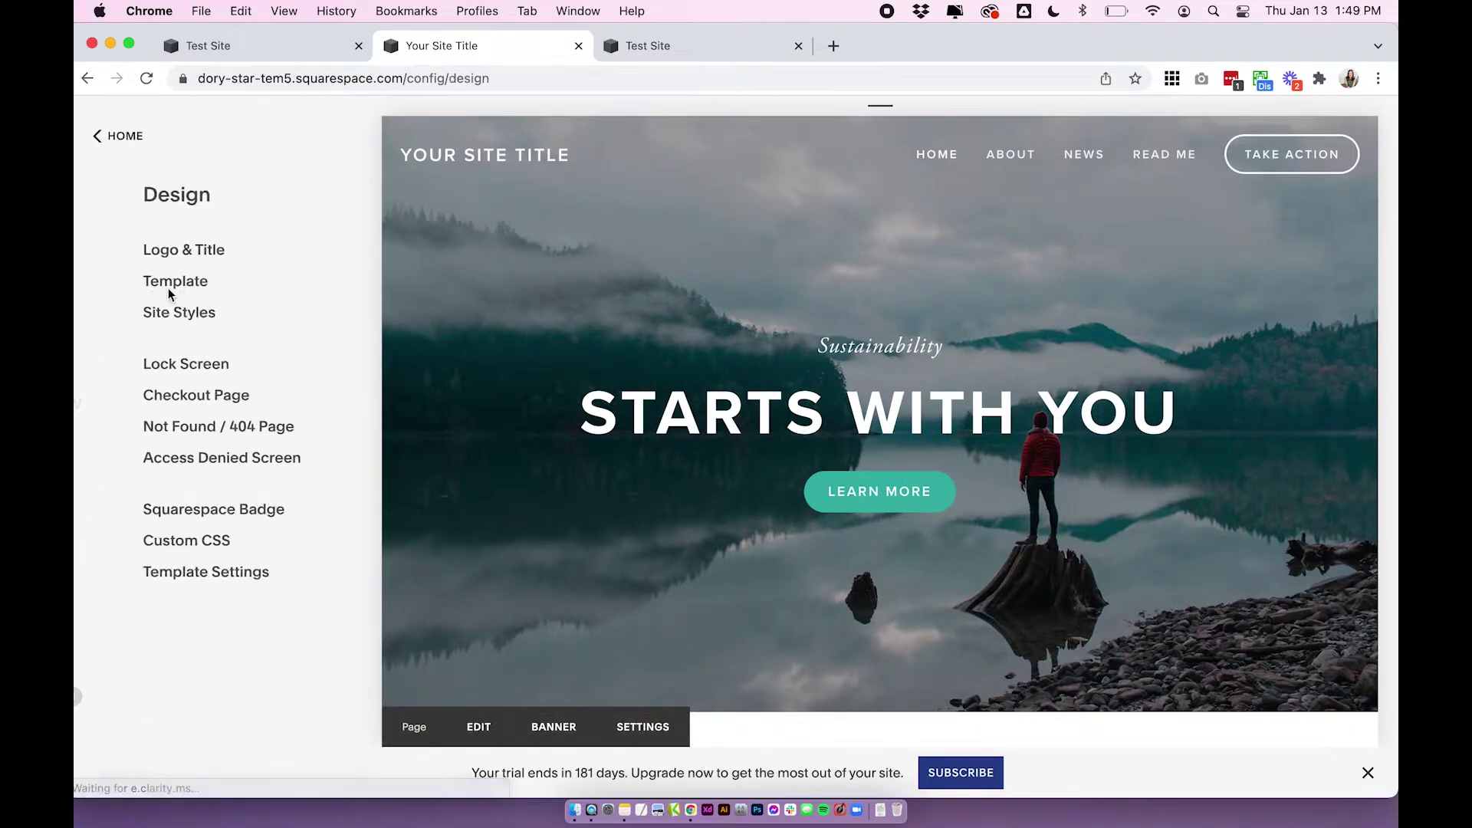
{"action": "left_click", "coordinate": [135, 324]}
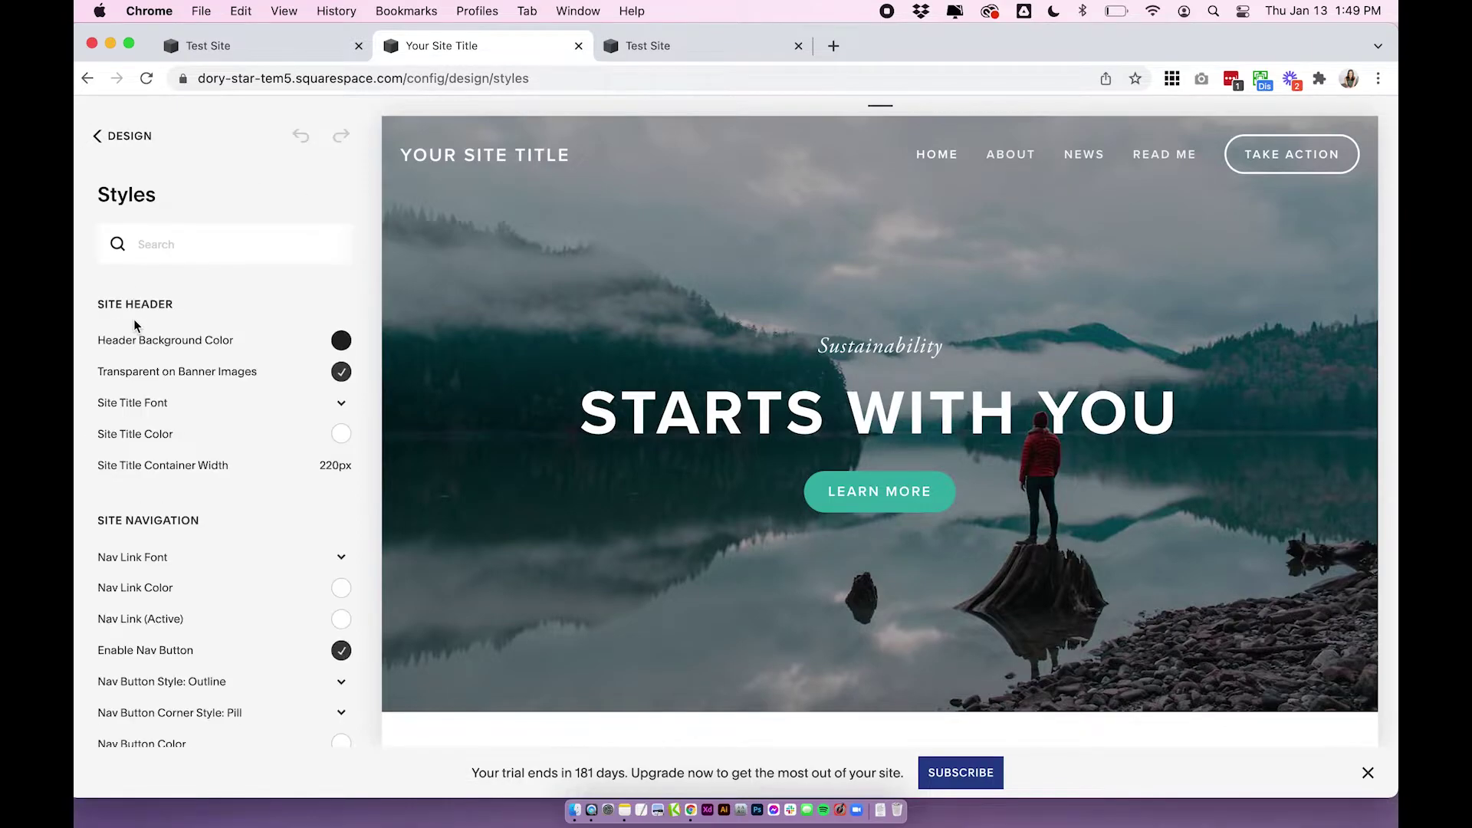
{"action": "scroll", "coordinate": [134, 319], "scroll_direction": "down", "scroll_amount": 5}
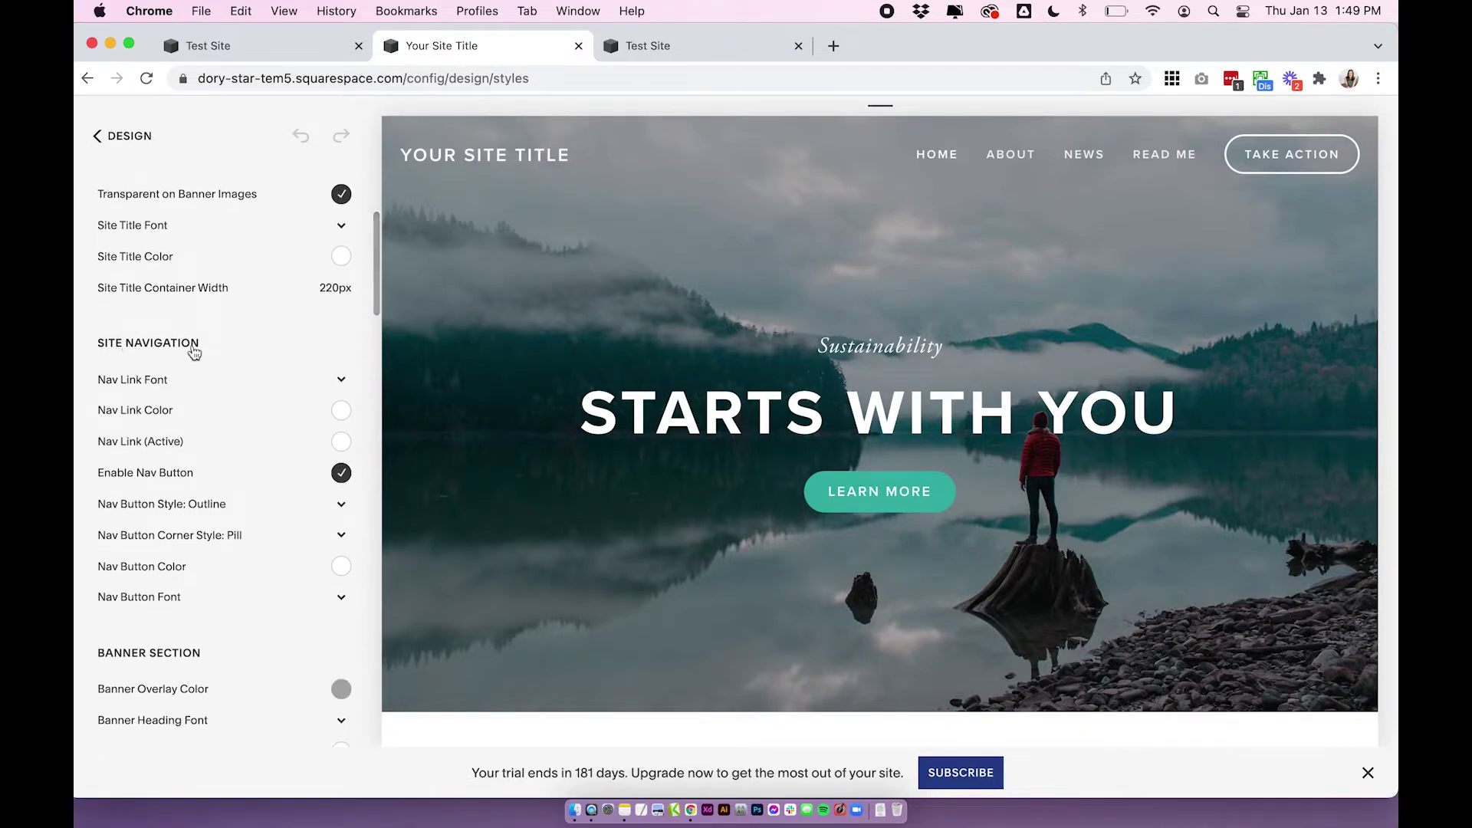
{"action": "left_click", "coordinate": [340, 476]}
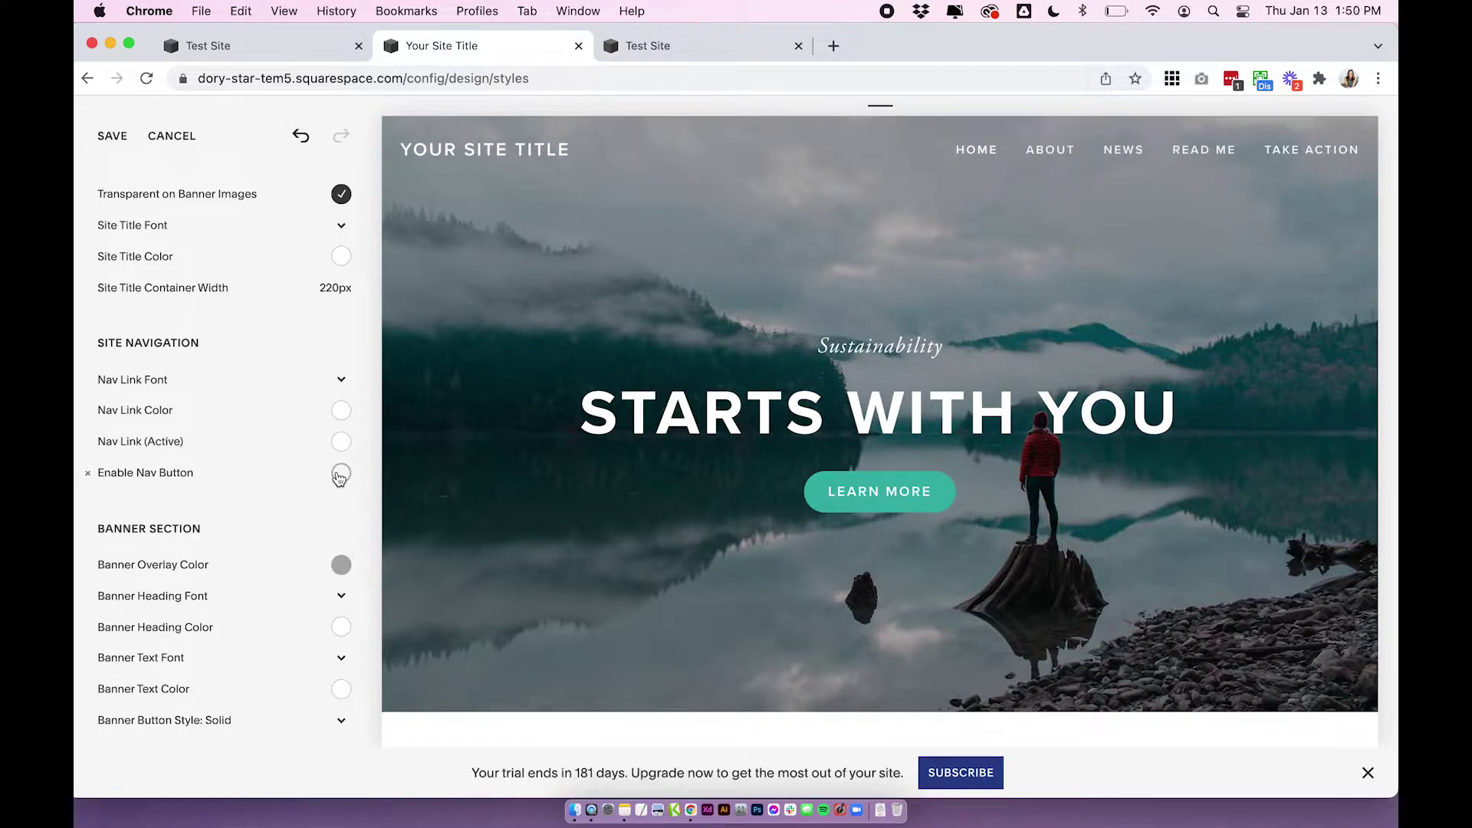
{"action": "left_click", "coordinate": [340, 476]}
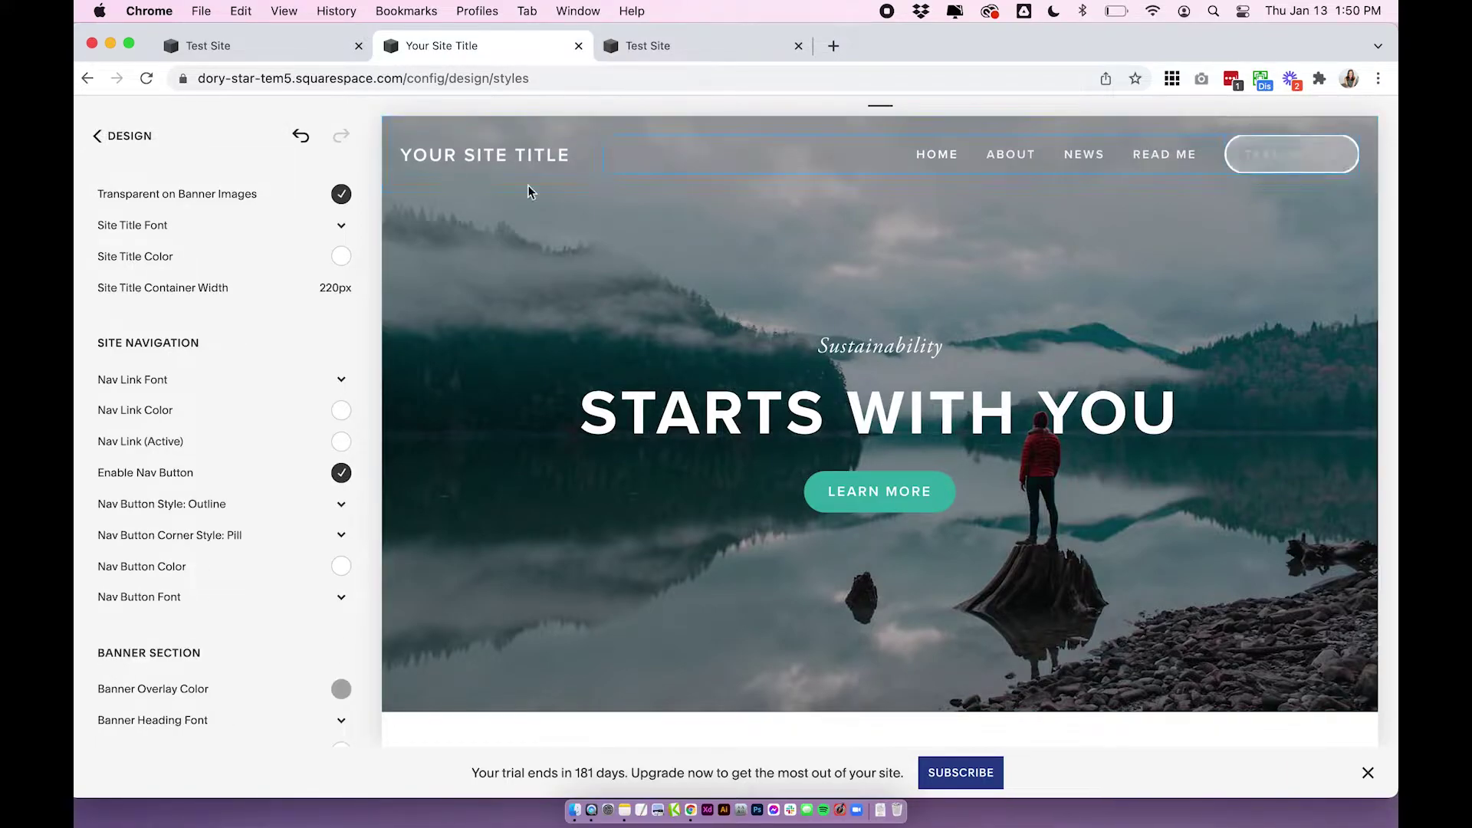
{"action": "left_click", "coordinate": [102, 136]}
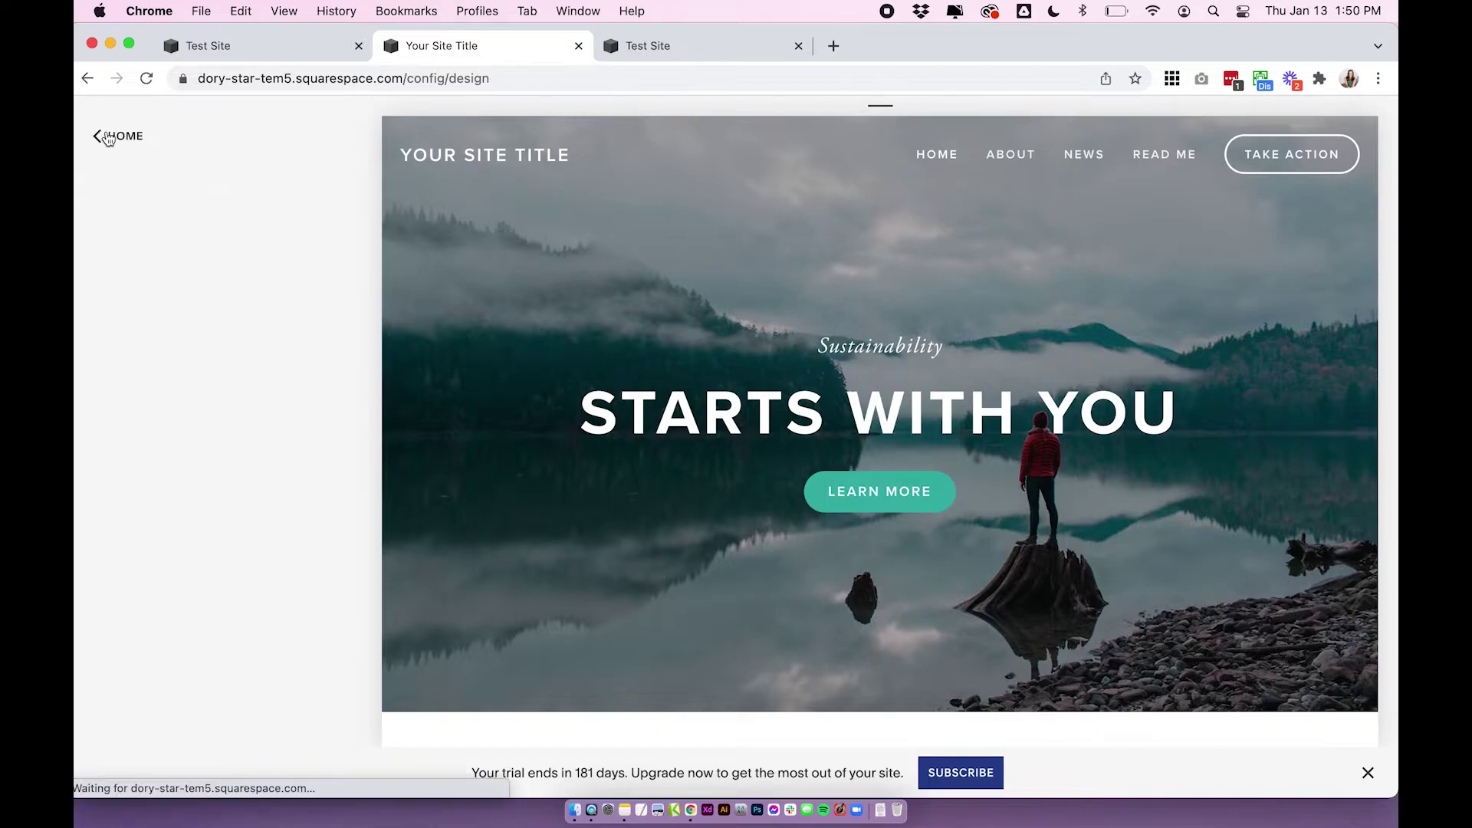
{"action": "left_click", "coordinate": [107, 138]}
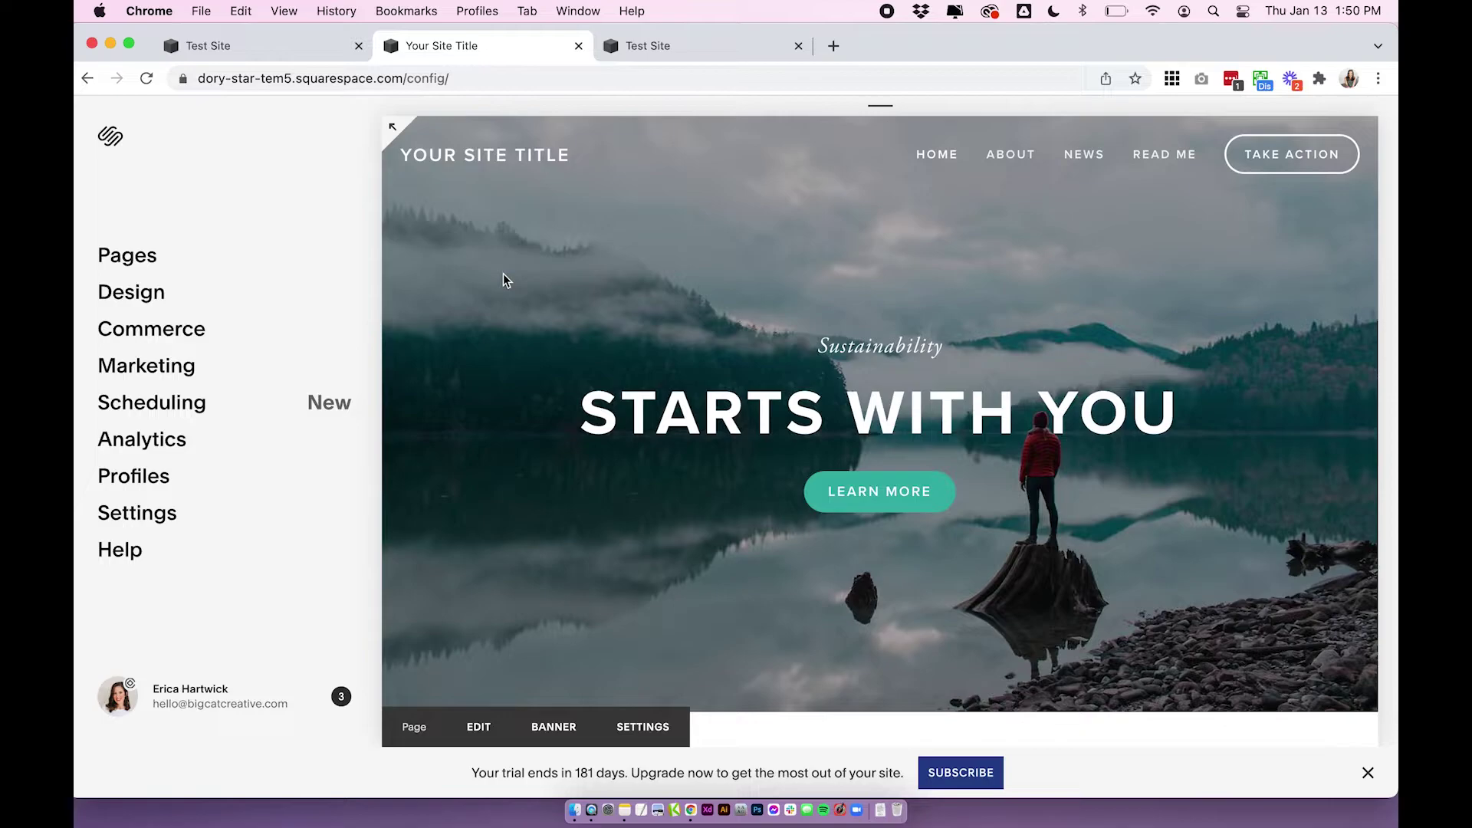
{"action": "left_click", "coordinate": [663, 46]}
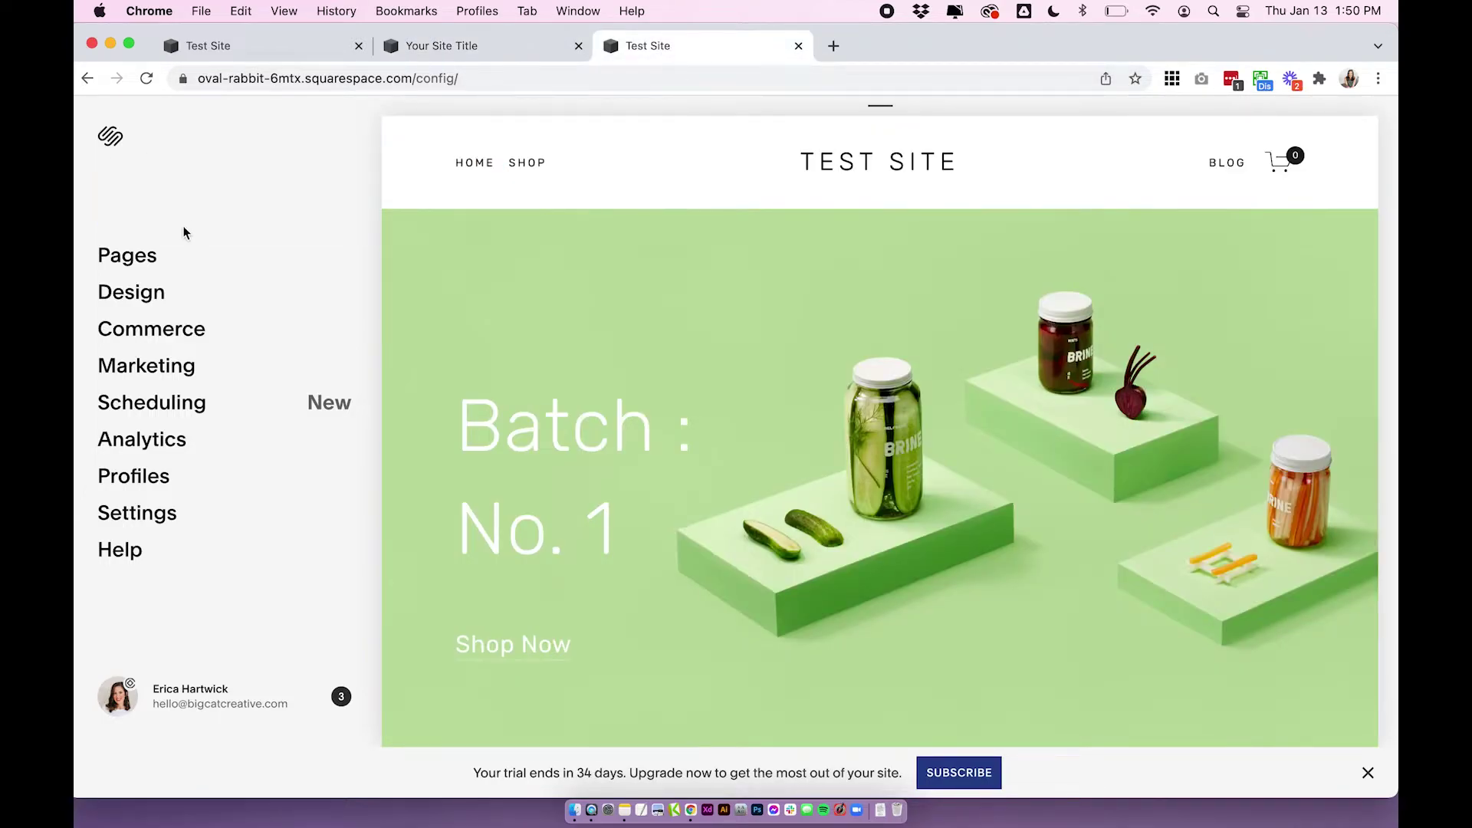
- Open the pickle-shop site's Design > Site Styles and scroll to Header: Primary Navigation
{"action": "left_click", "coordinate": [149, 257]}
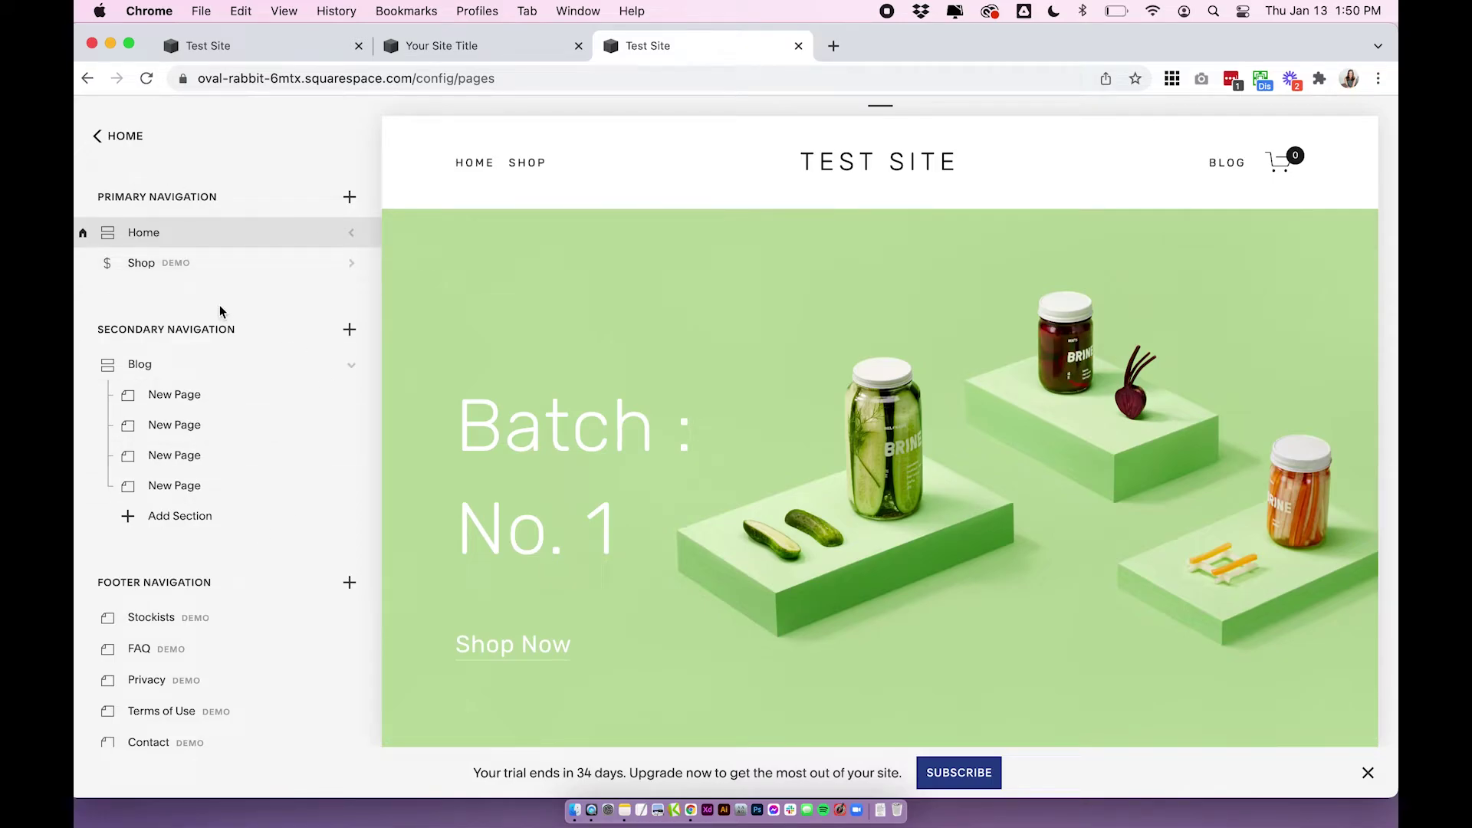
{"action": "left_click", "coordinate": [108, 136]}
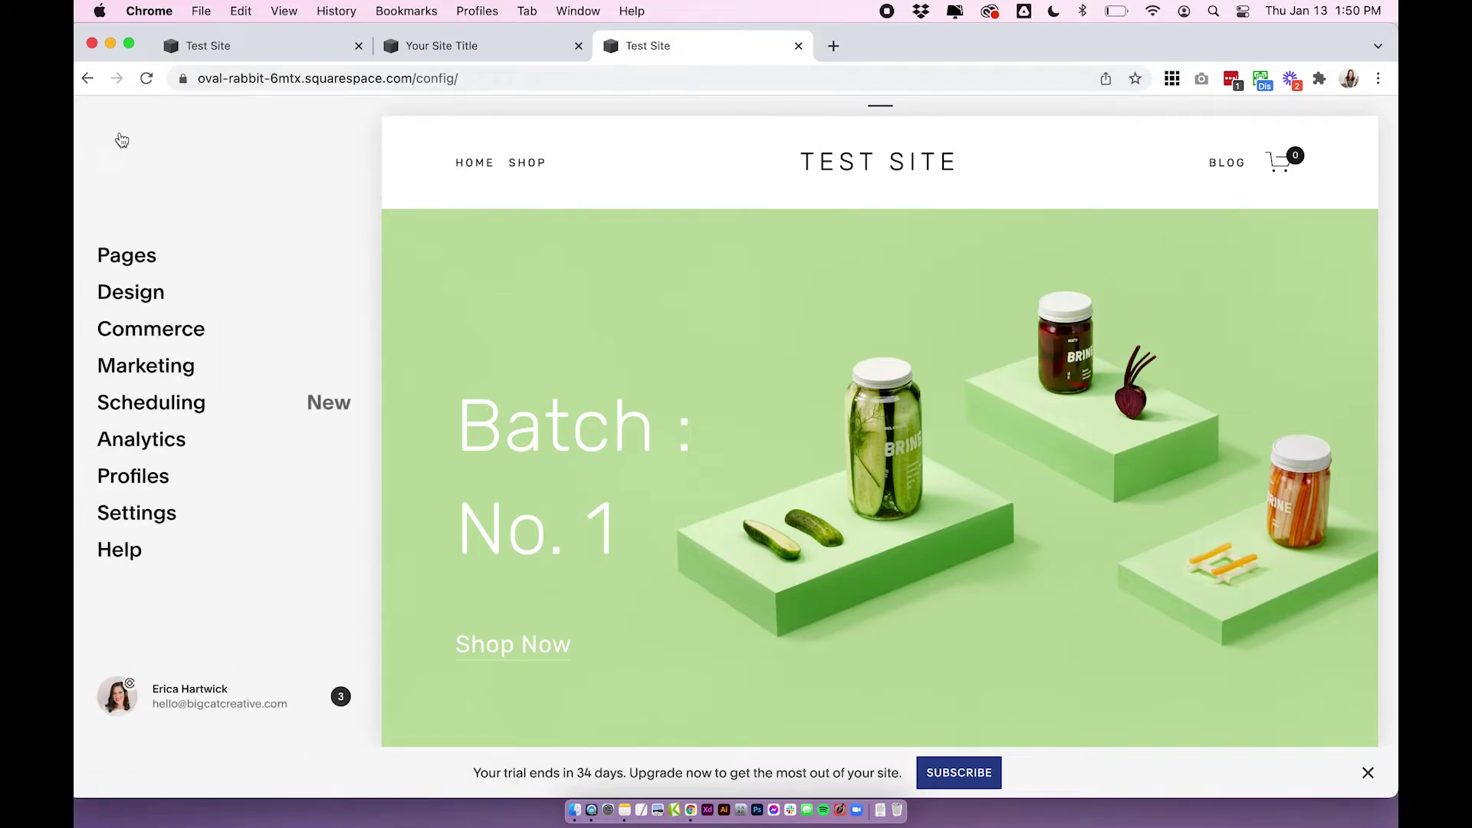
{"action": "left_click", "coordinate": [140, 298]}
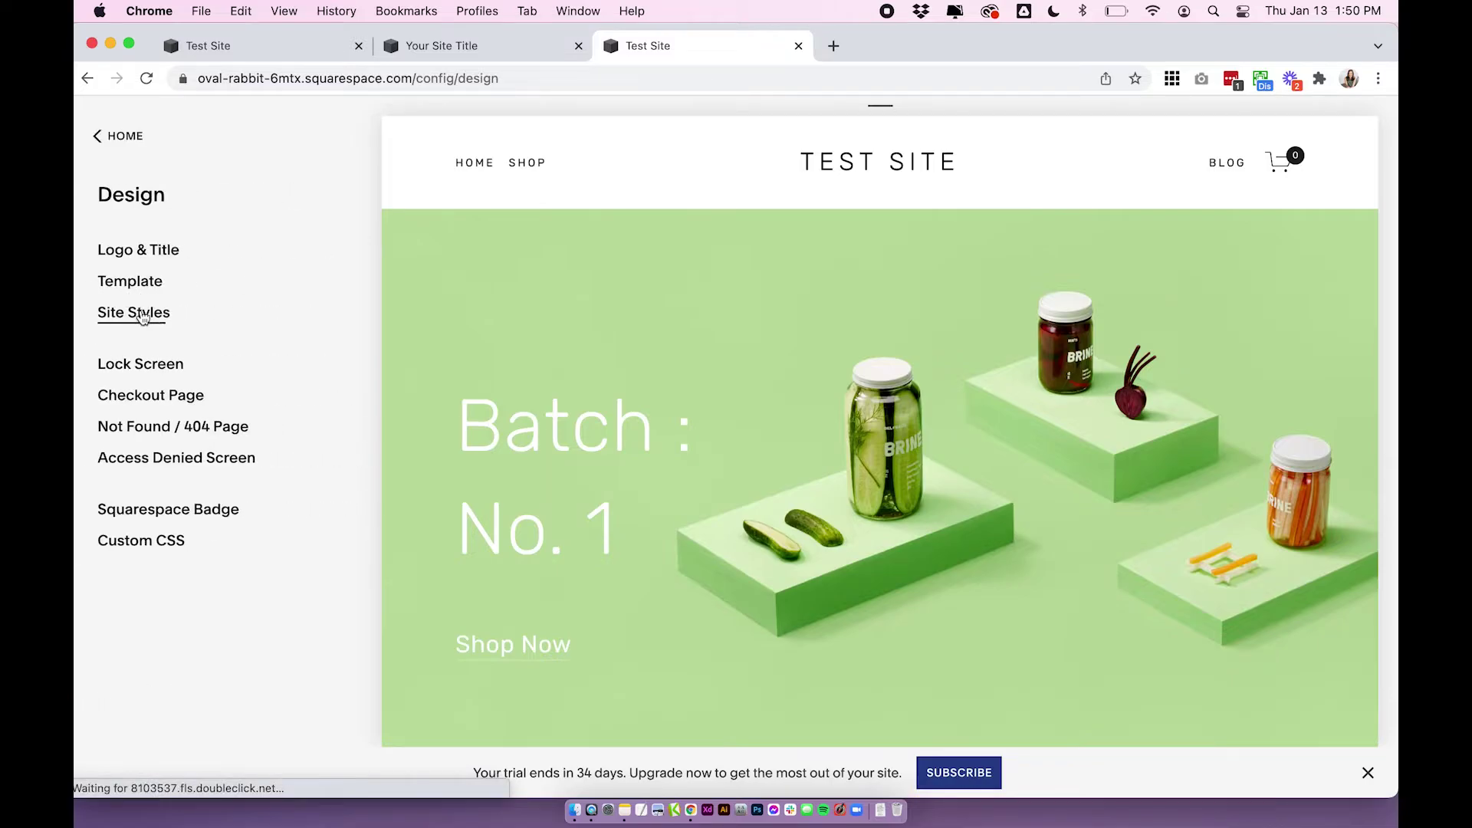
{"action": "left_click", "coordinate": [140, 310]}
{"action": "scroll", "coordinate": [89, 321], "scroll_direction": "down", "scroll_amount": 10}
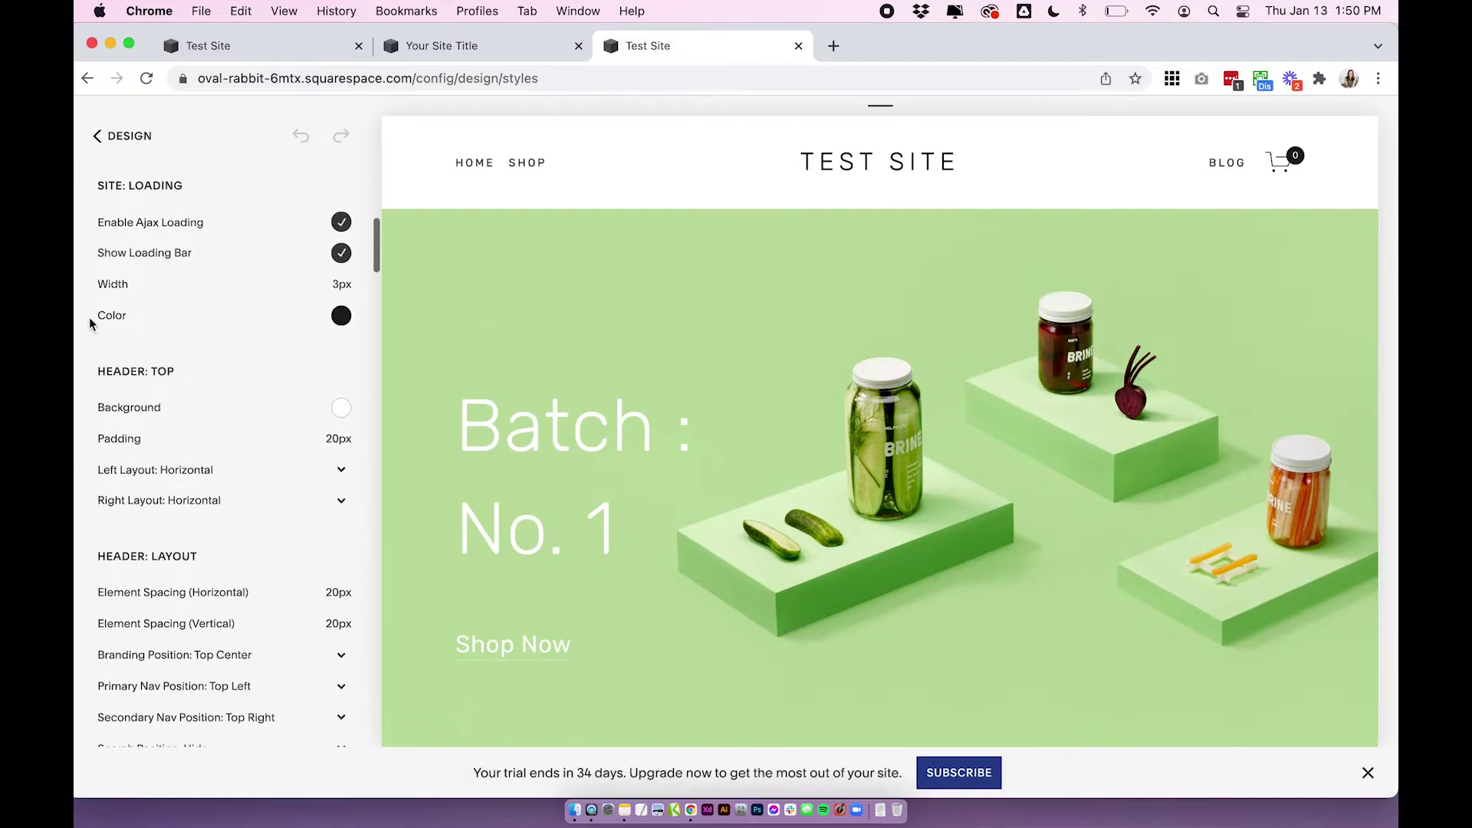
{"action": "scroll", "coordinate": [90, 323], "scroll_direction": "down", "scroll_amount": 5}
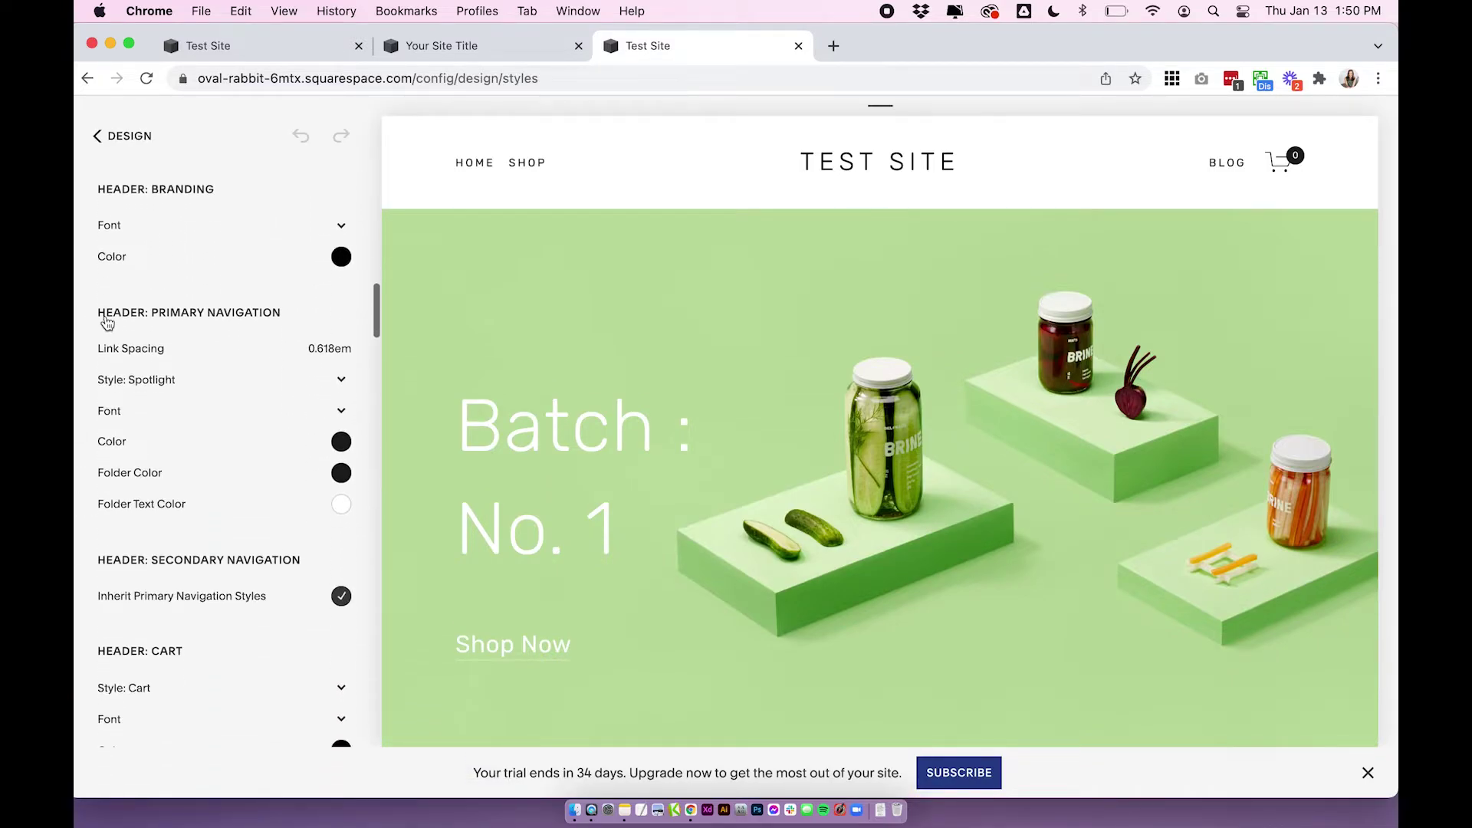
{"action": "scroll", "coordinate": [123, 521], "scroll_direction": "down", "scroll_amount": 2}
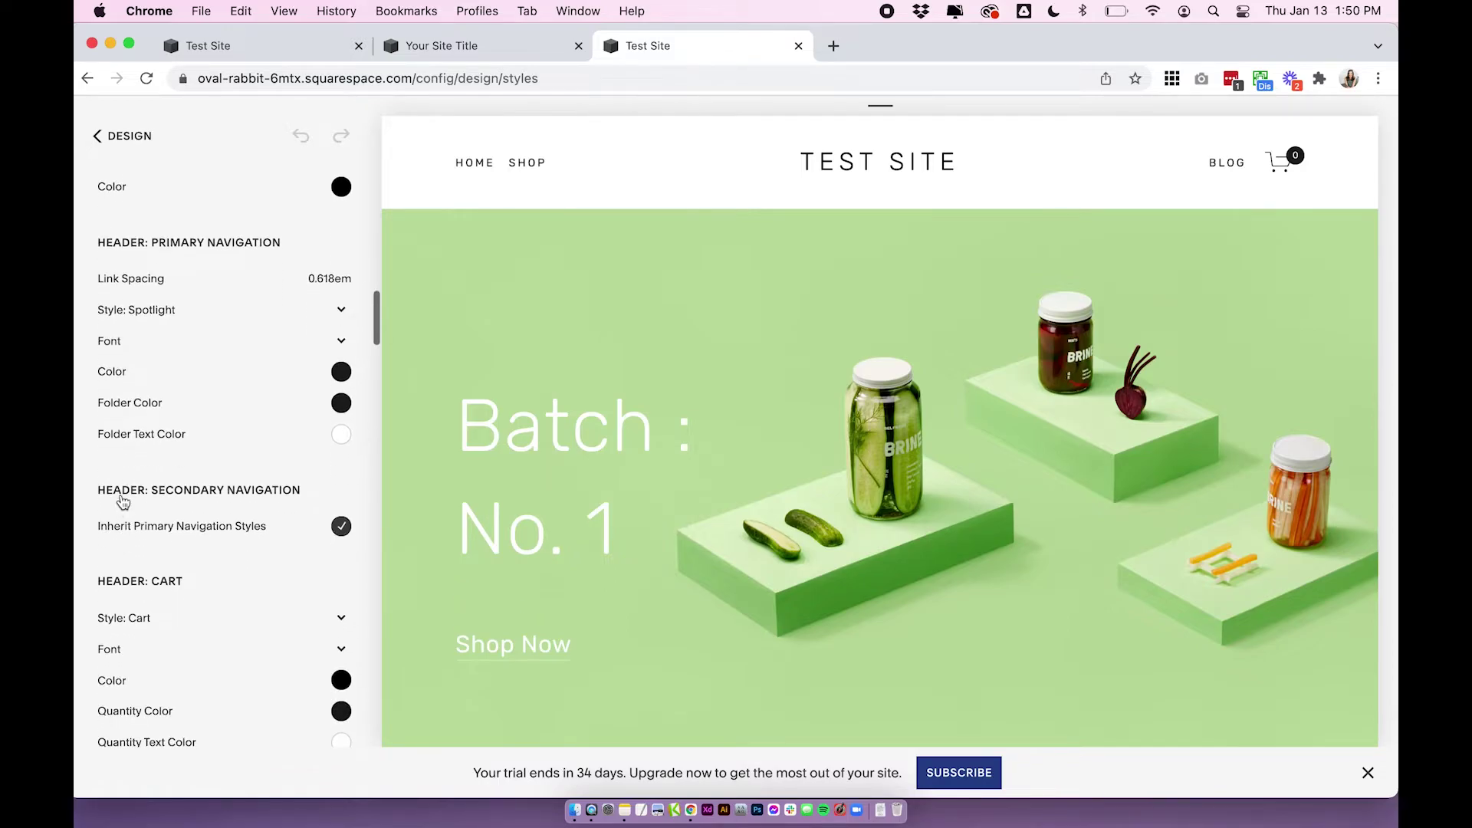
{"action": "scroll", "coordinate": [218, 501], "scroll_direction": "up", "scroll_amount": 1}
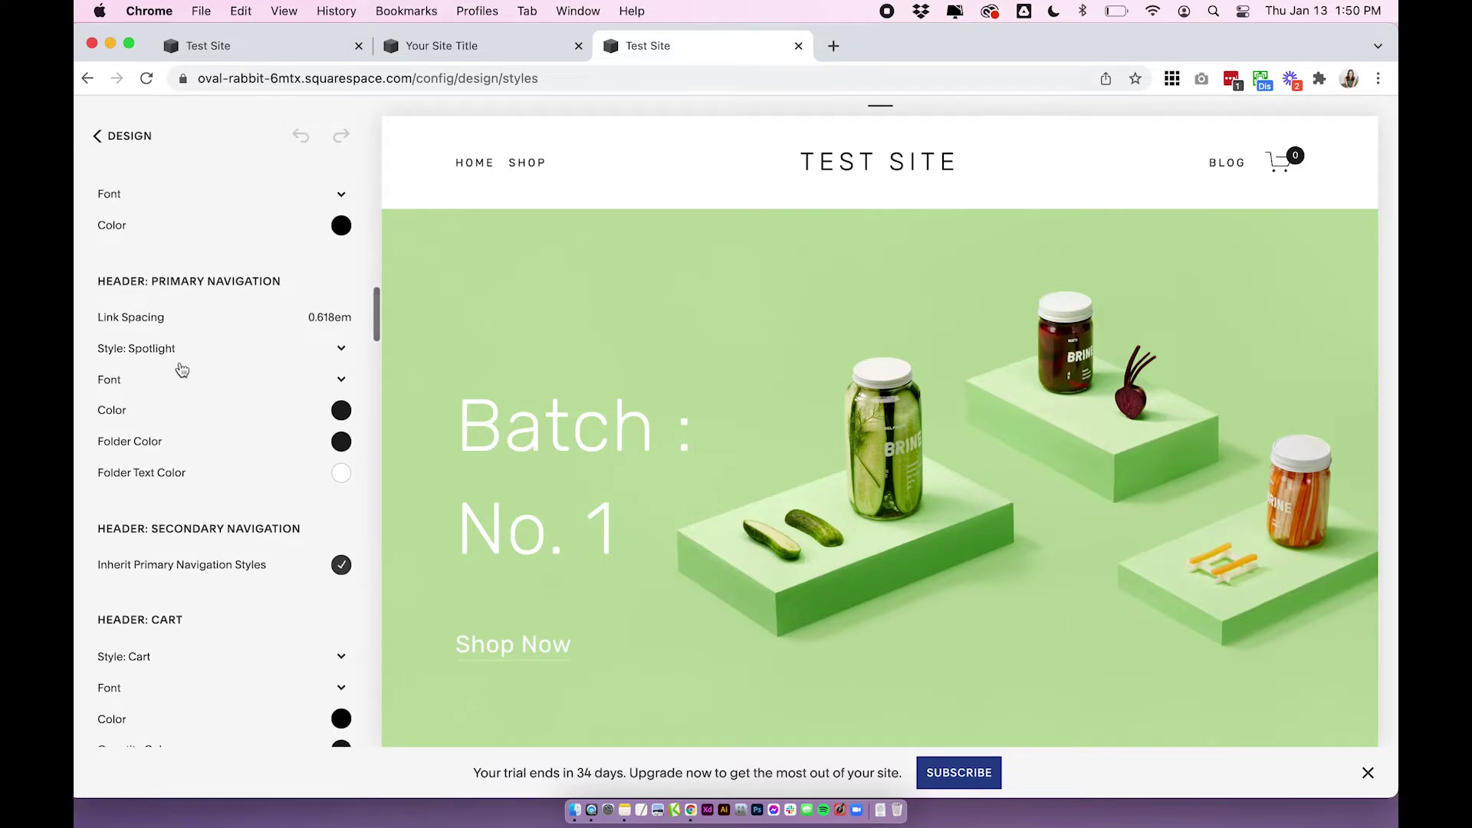
- Try Button primary style, unchecked inheritance and Plain secondary style, then cancel the edits
{"action": "left_click", "coordinate": [157, 349]}
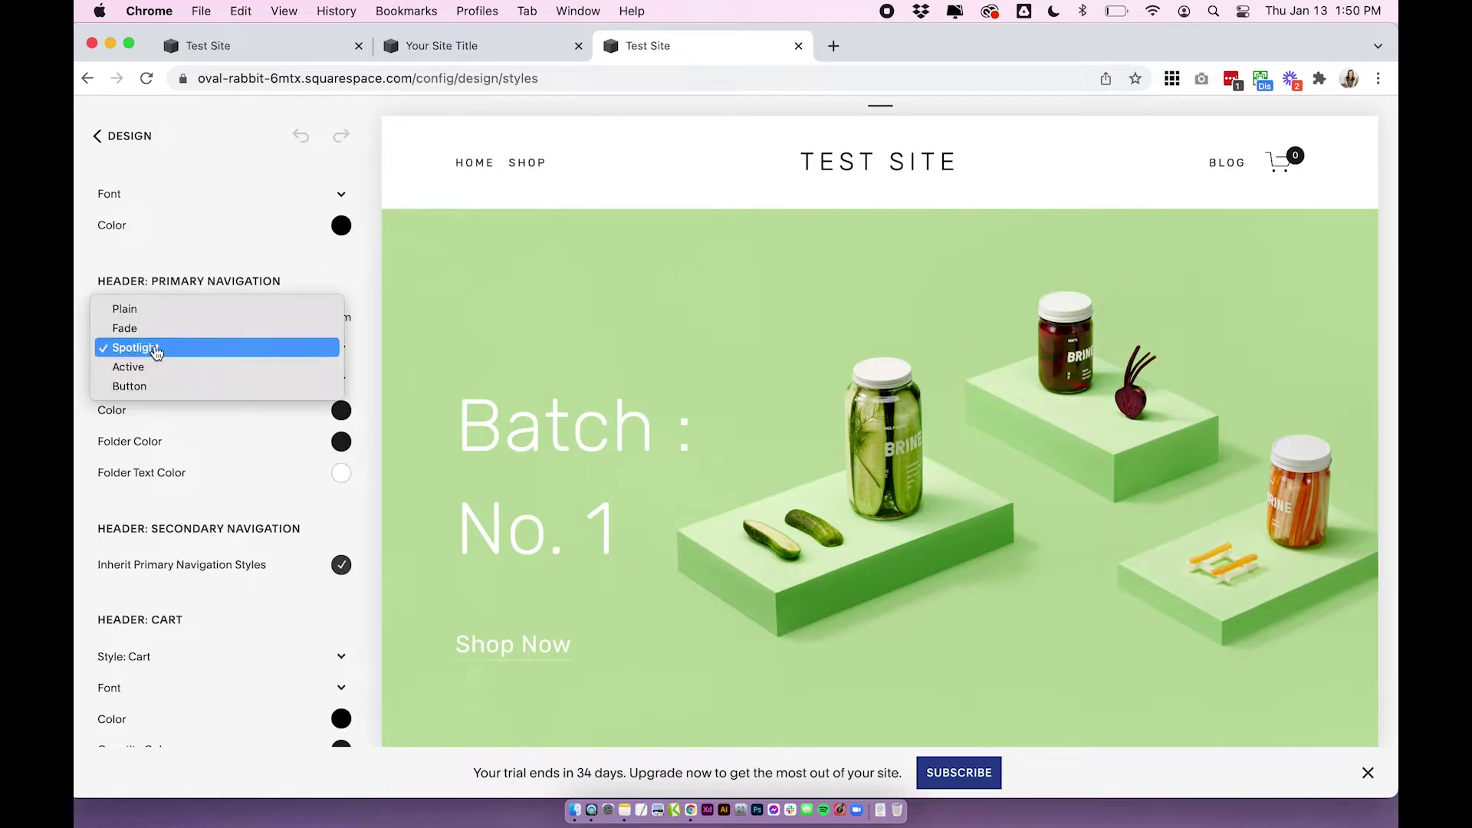
{"action": "key", "text": "Escape"}
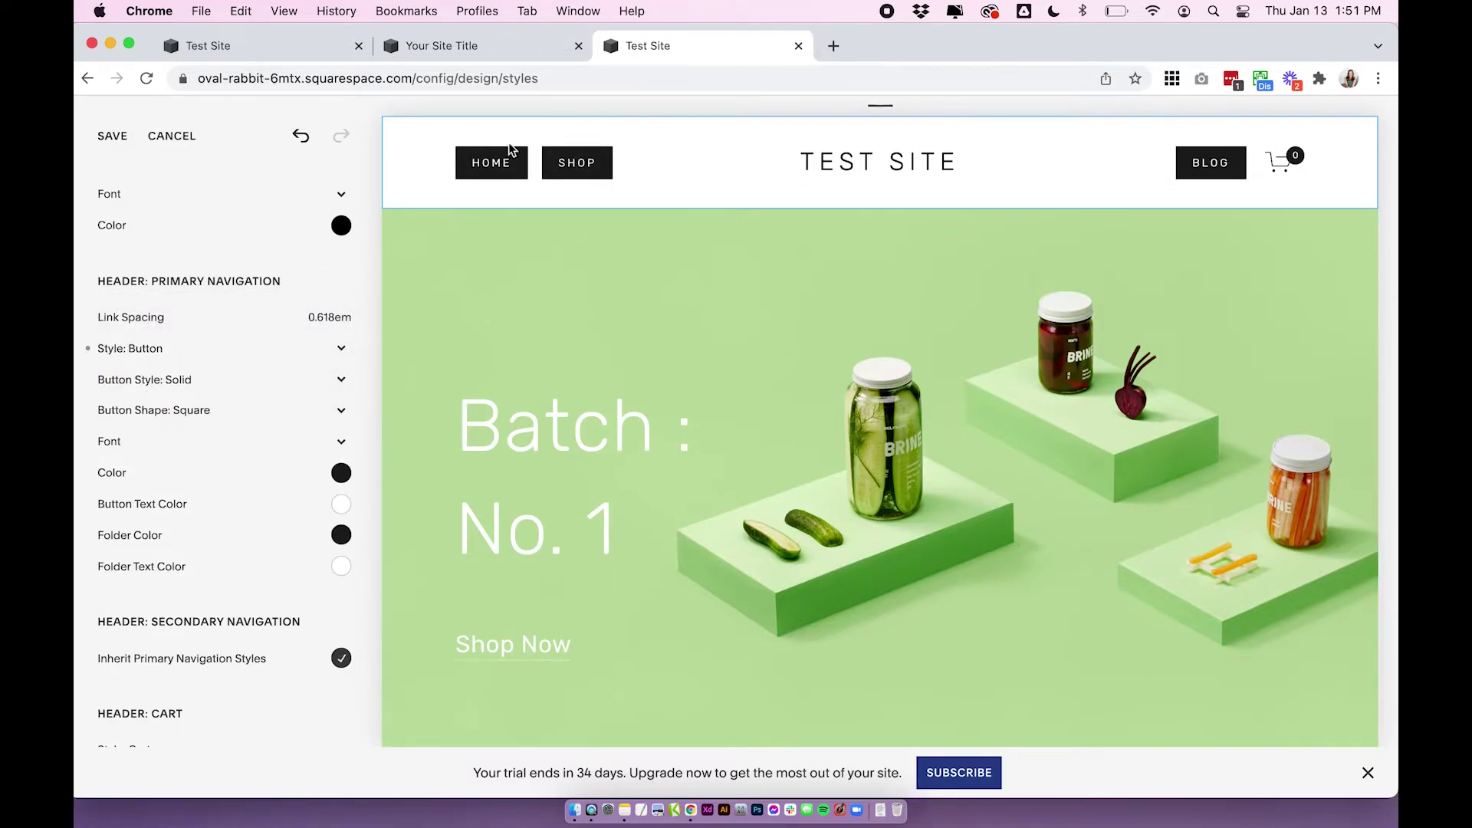
{"action": "scroll", "coordinate": [184, 552], "scroll_direction": "down", "scroll_amount": 1}
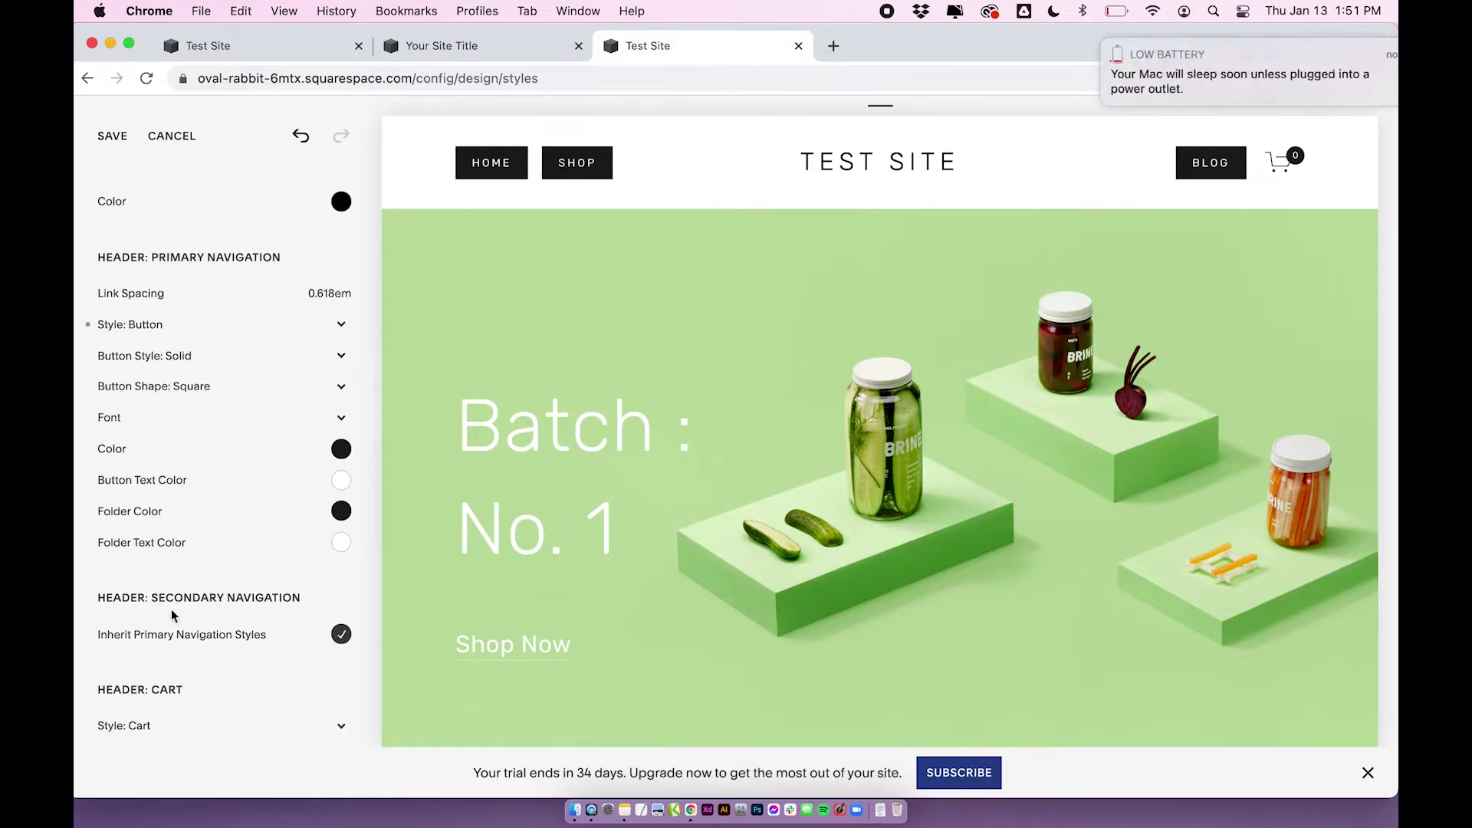
{"action": "left_click", "coordinate": [341, 637]}
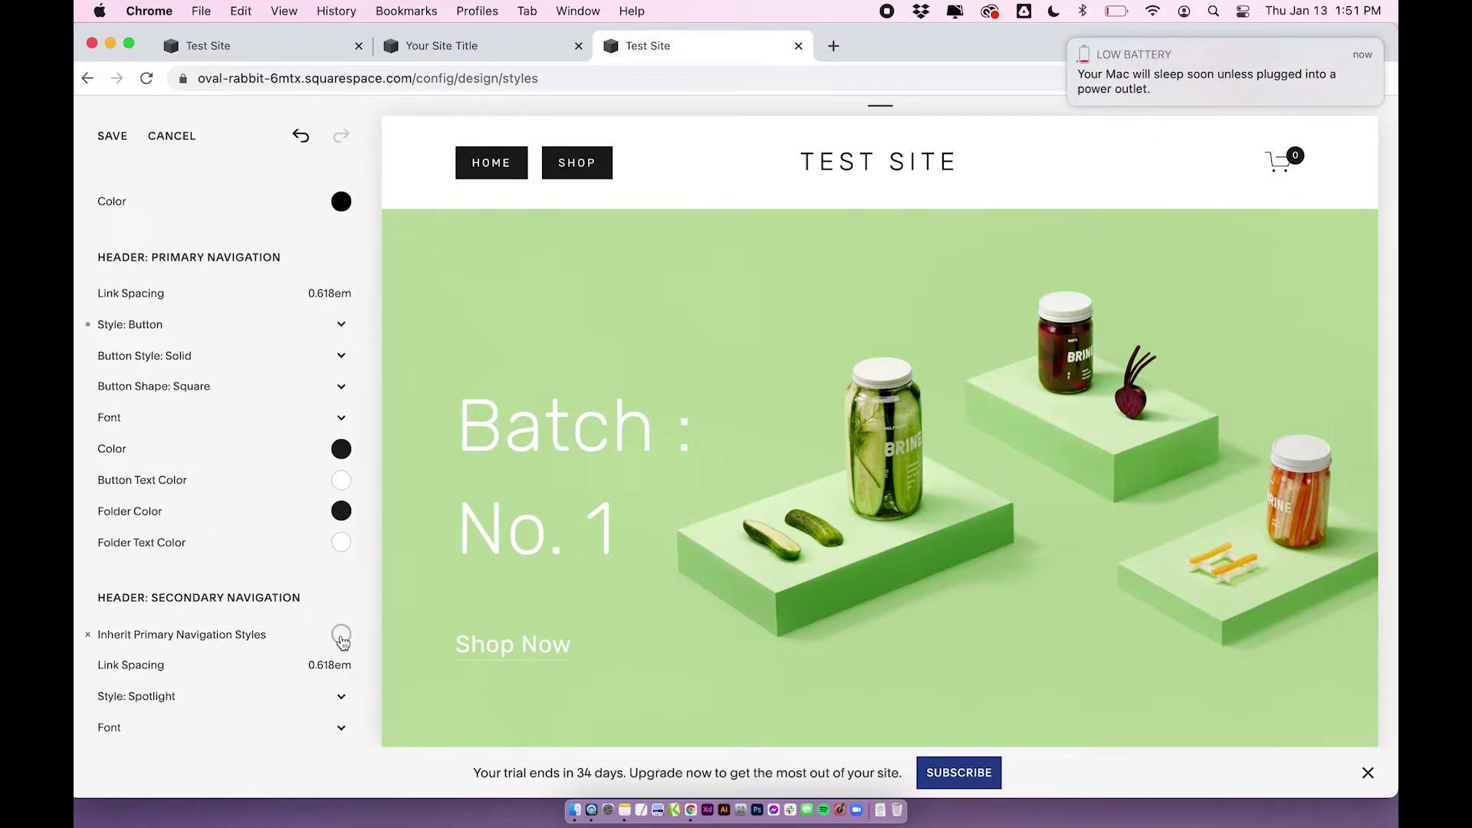
{"action": "scroll", "coordinate": [343, 641], "scroll_direction": "down", "scroll_amount": 2}
{"action": "left_click", "coordinate": [164, 634]}
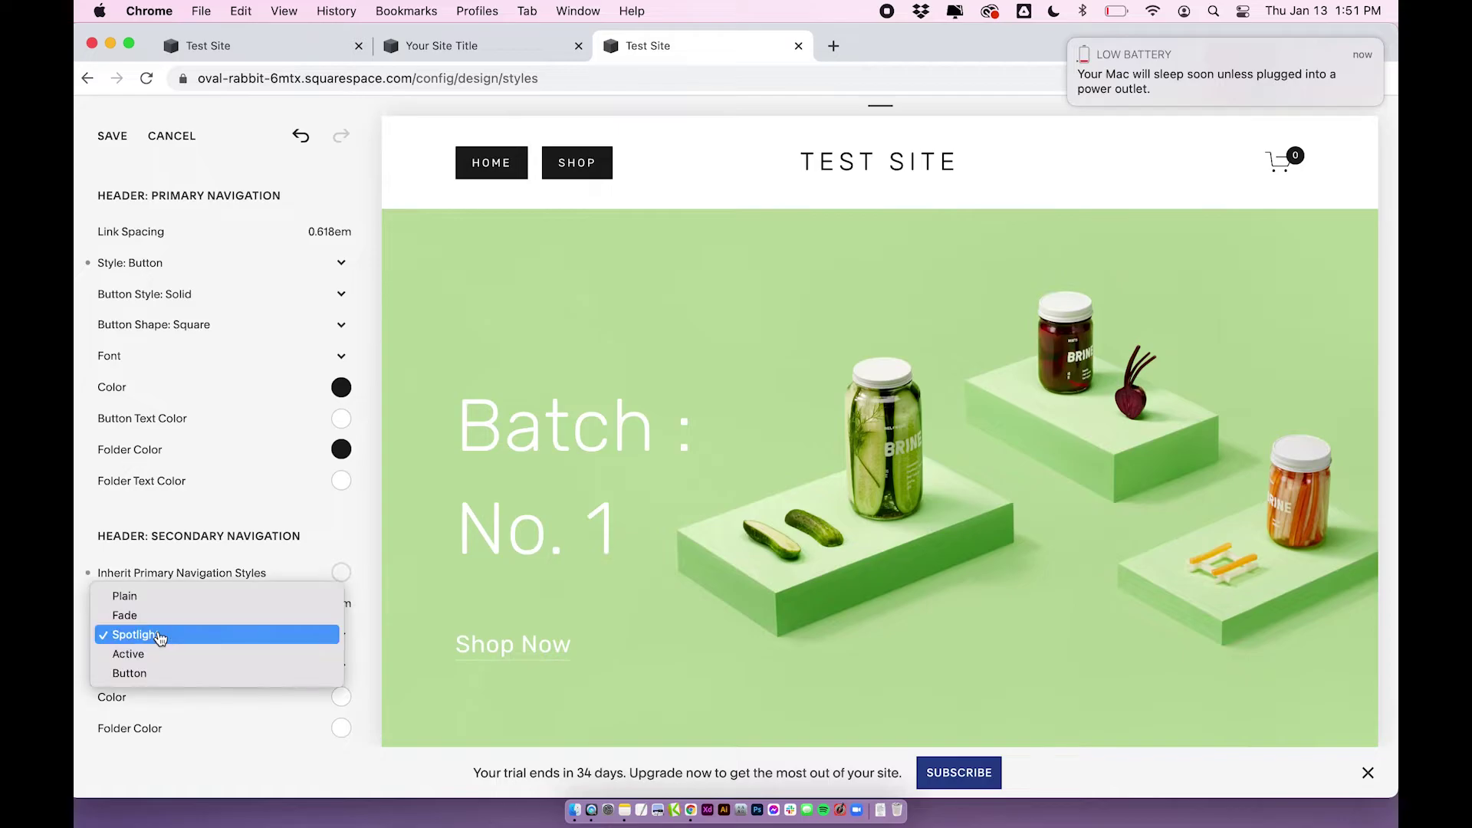
{"action": "left_click", "coordinate": [157, 605]}
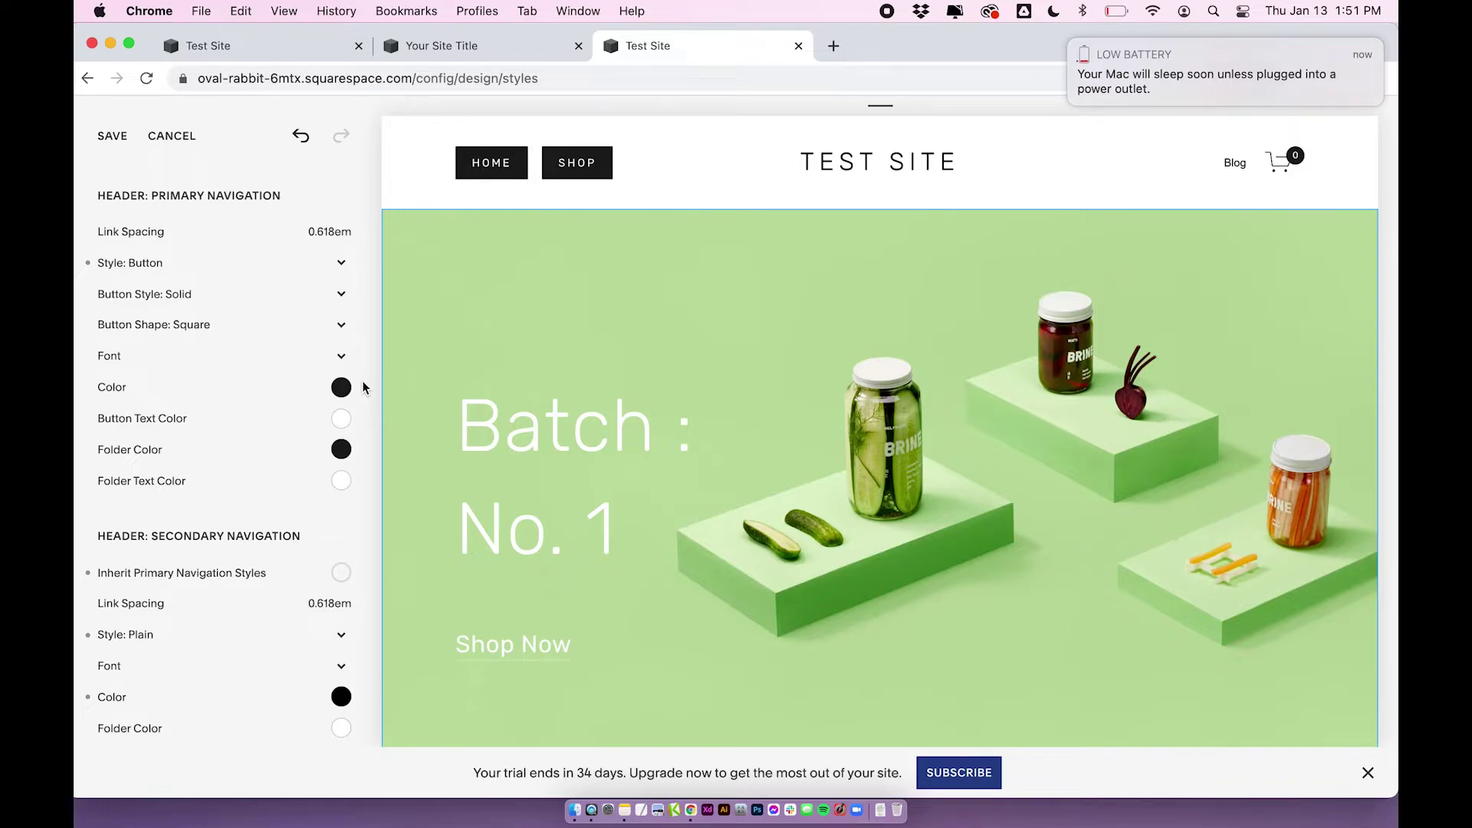
{"action": "left_click", "coordinate": [172, 135]}
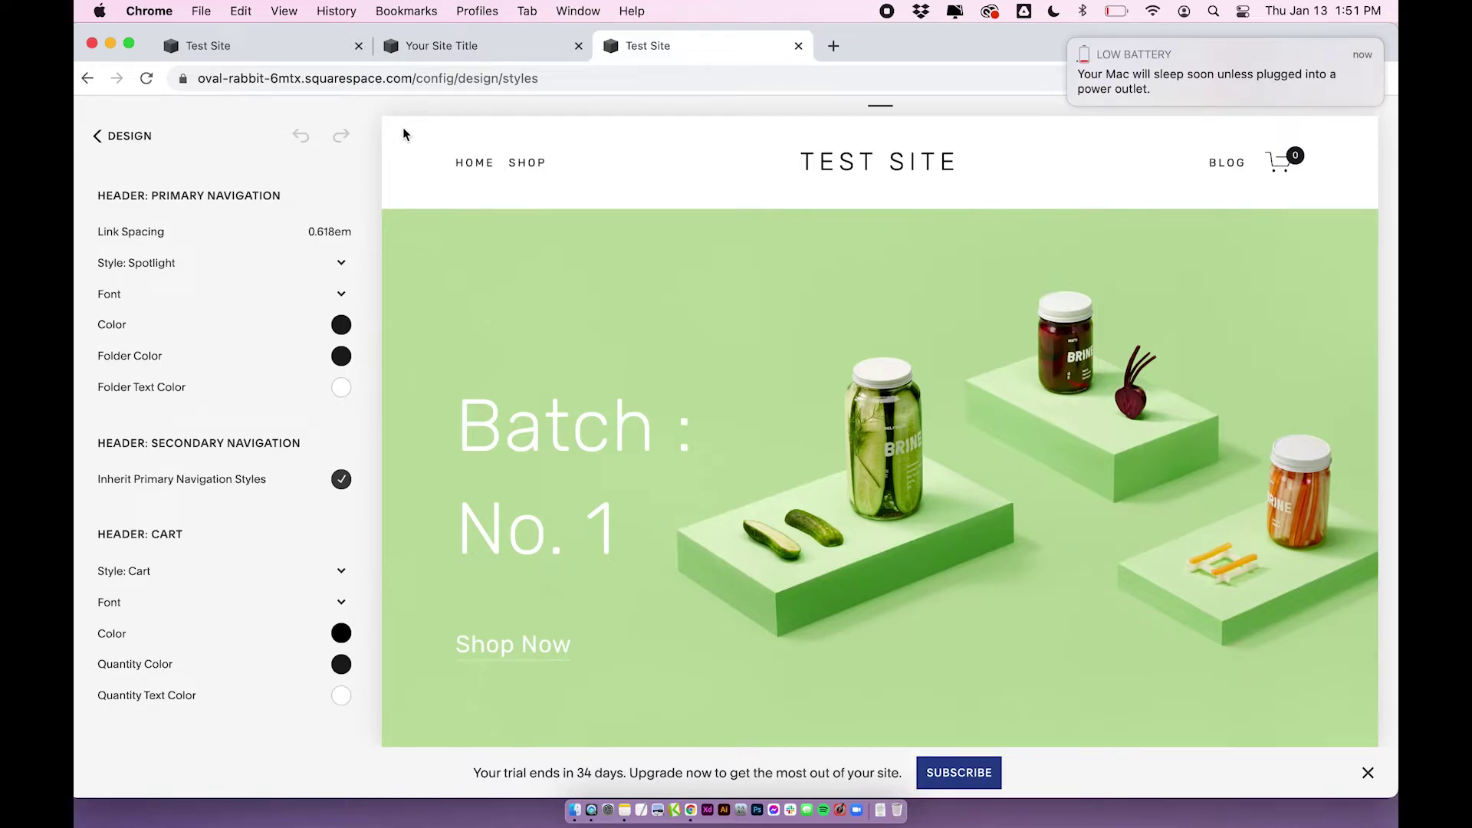
- Navigate back from Site Styles through Design to the main Home menu
{"action": "left_click", "coordinate": [134, 137]}
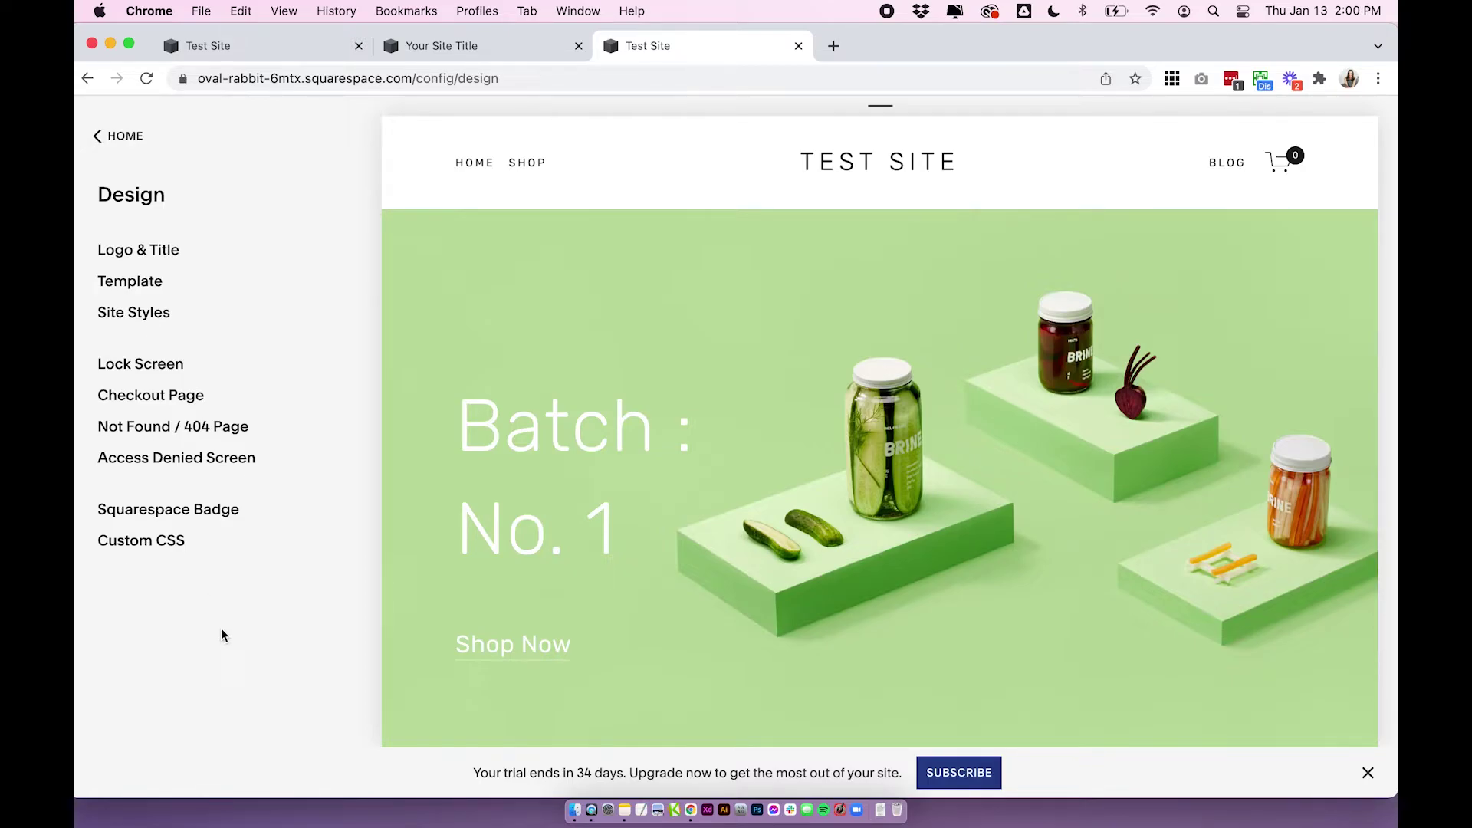
{"action": "mouse_move", "coordinate": [1068, 209]}
{"action": "left_click", "coordinate": [122, 138]}
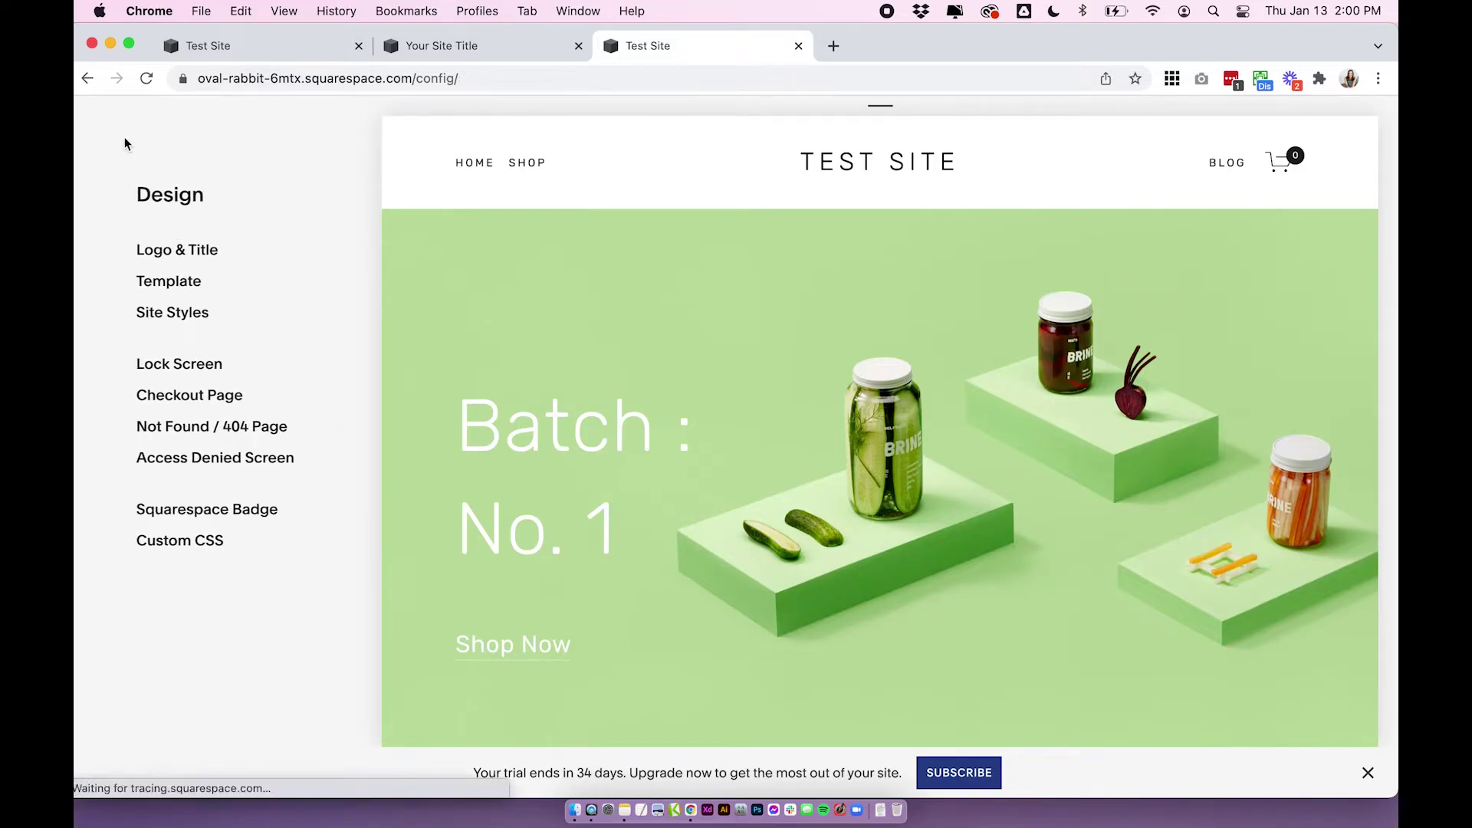
- Paste the .Header-nav--secondary .Header-nav-item:last-child rule into Custom CSS and save it
{"action": "left_click", "coordinate": [157, 295]}
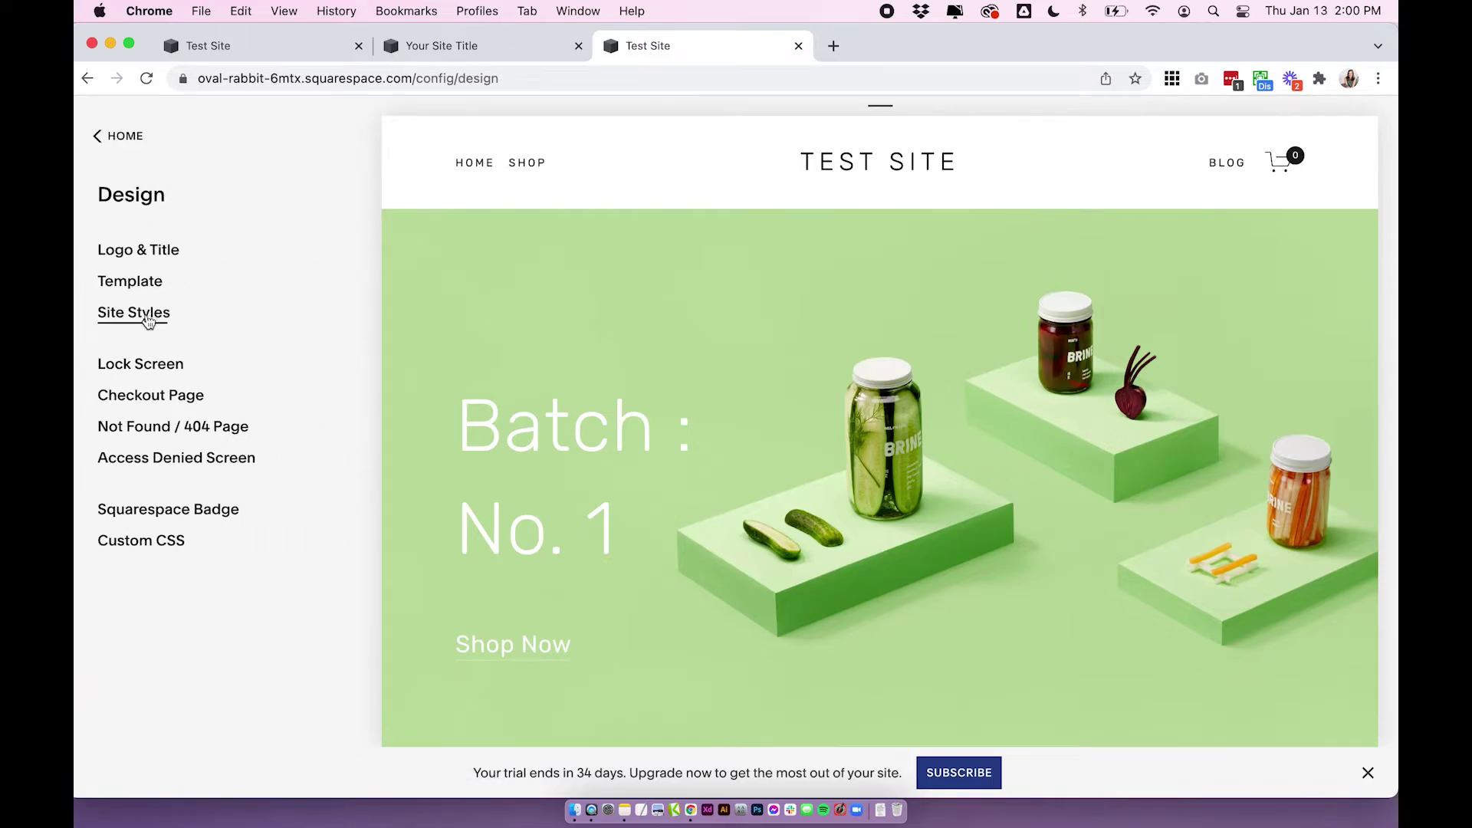
{"action": "left_click", "coordinate": [158, 540]}
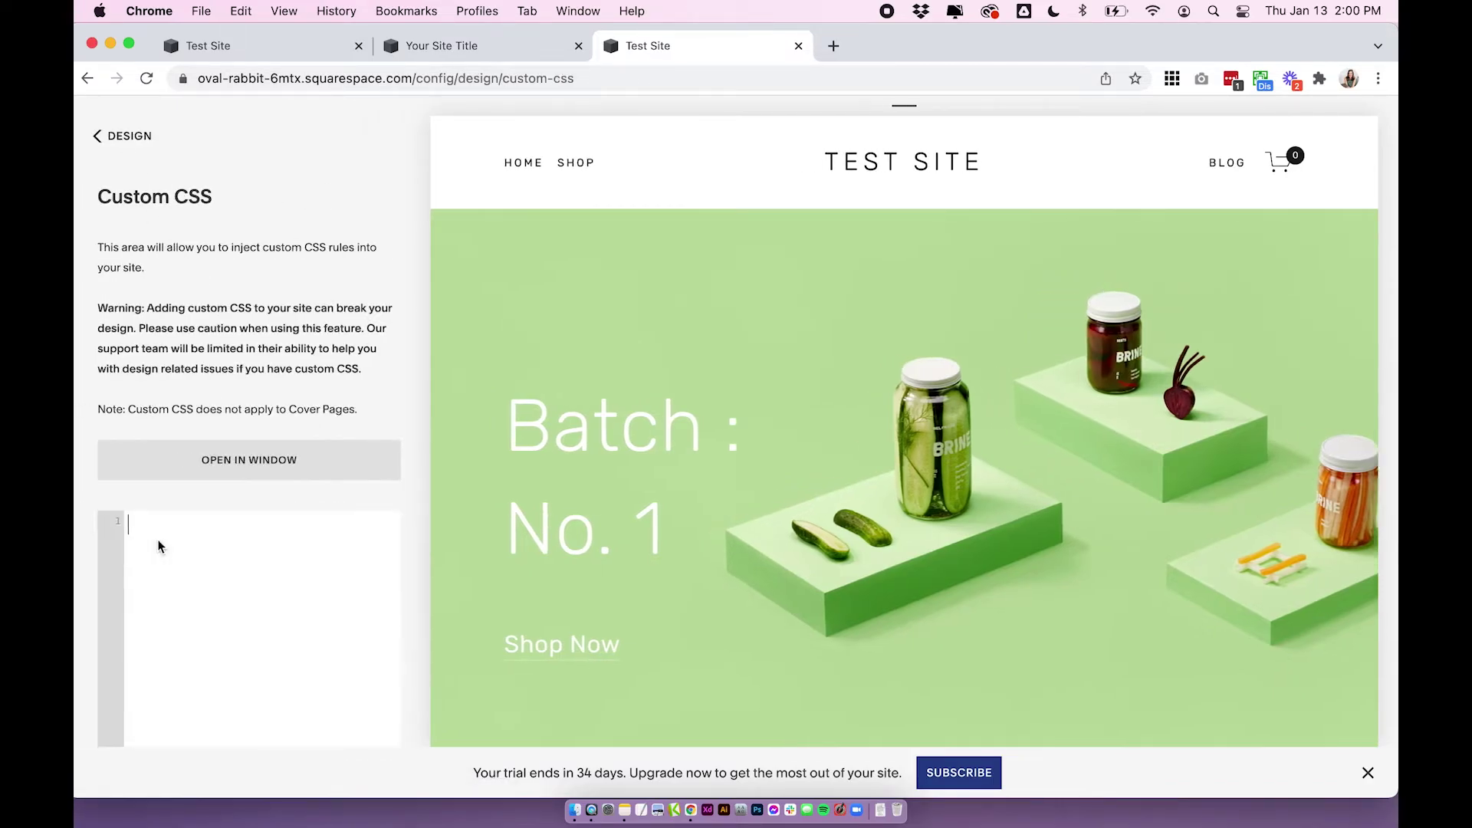
{"action": "scroll", "coordinate": [232, 457], "scroll_direction": "down", "scroll_amount": 2}
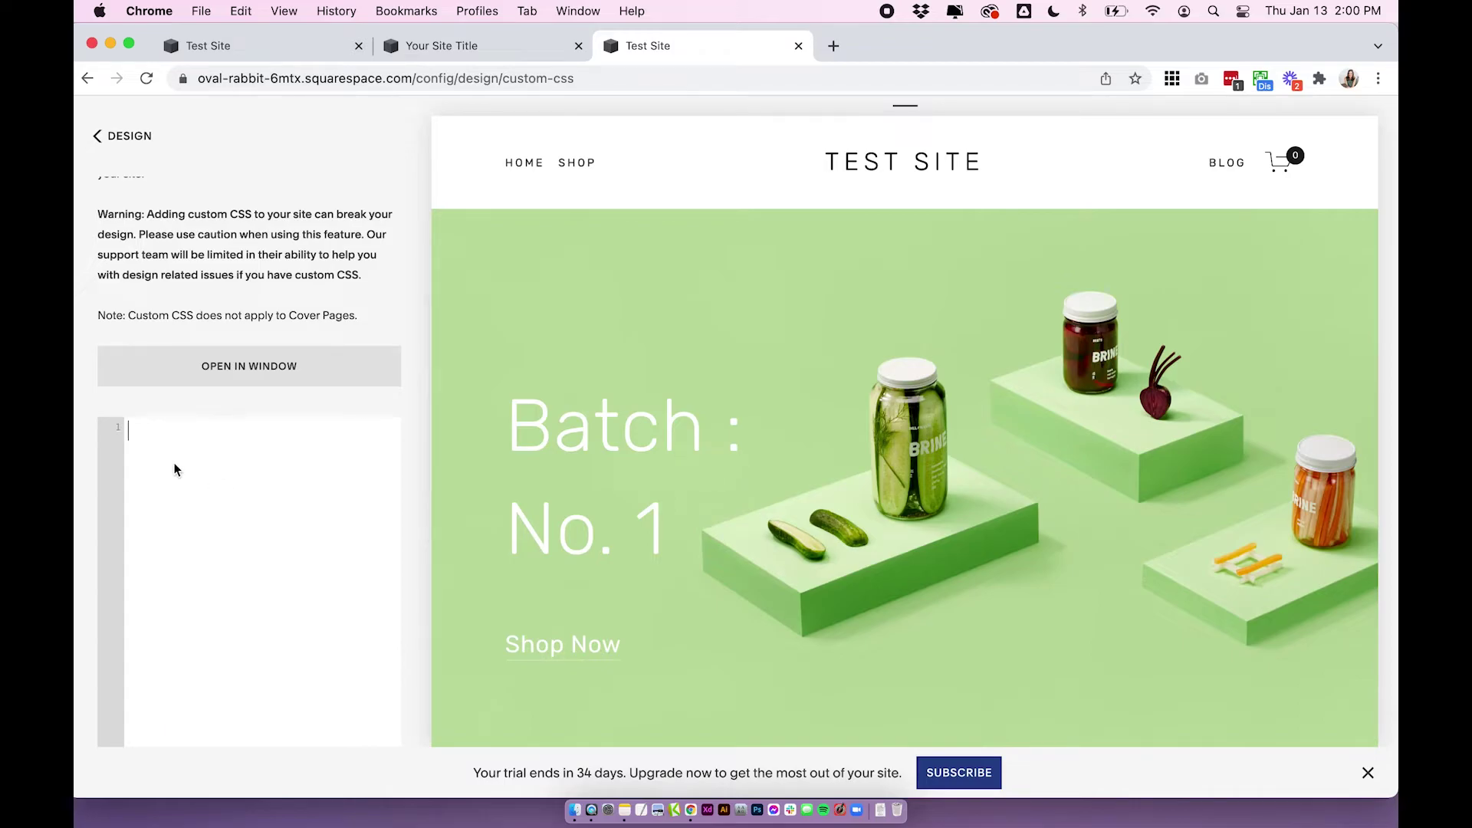
{"action": "type", "text": ".Header-nav--secondary .Header-nav-item:last-child {   background: #000000;   color: #ffffff !important;   padding: 10px 20px !important;   border-radius: 30px;   border: 2px solid #ffd966; }"}
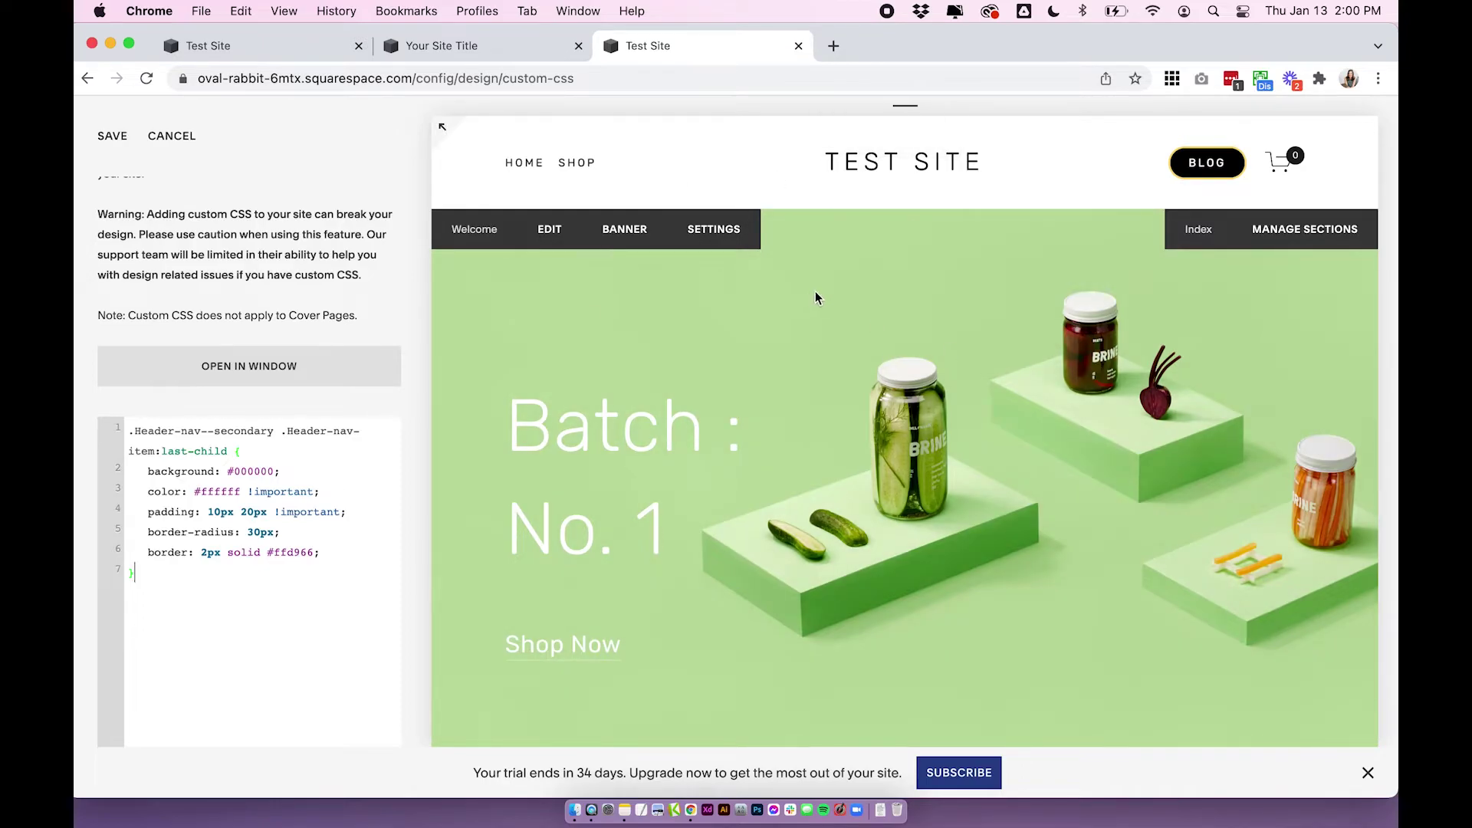
{"action": "mouse_move", "coordinate": [1237, 184]}
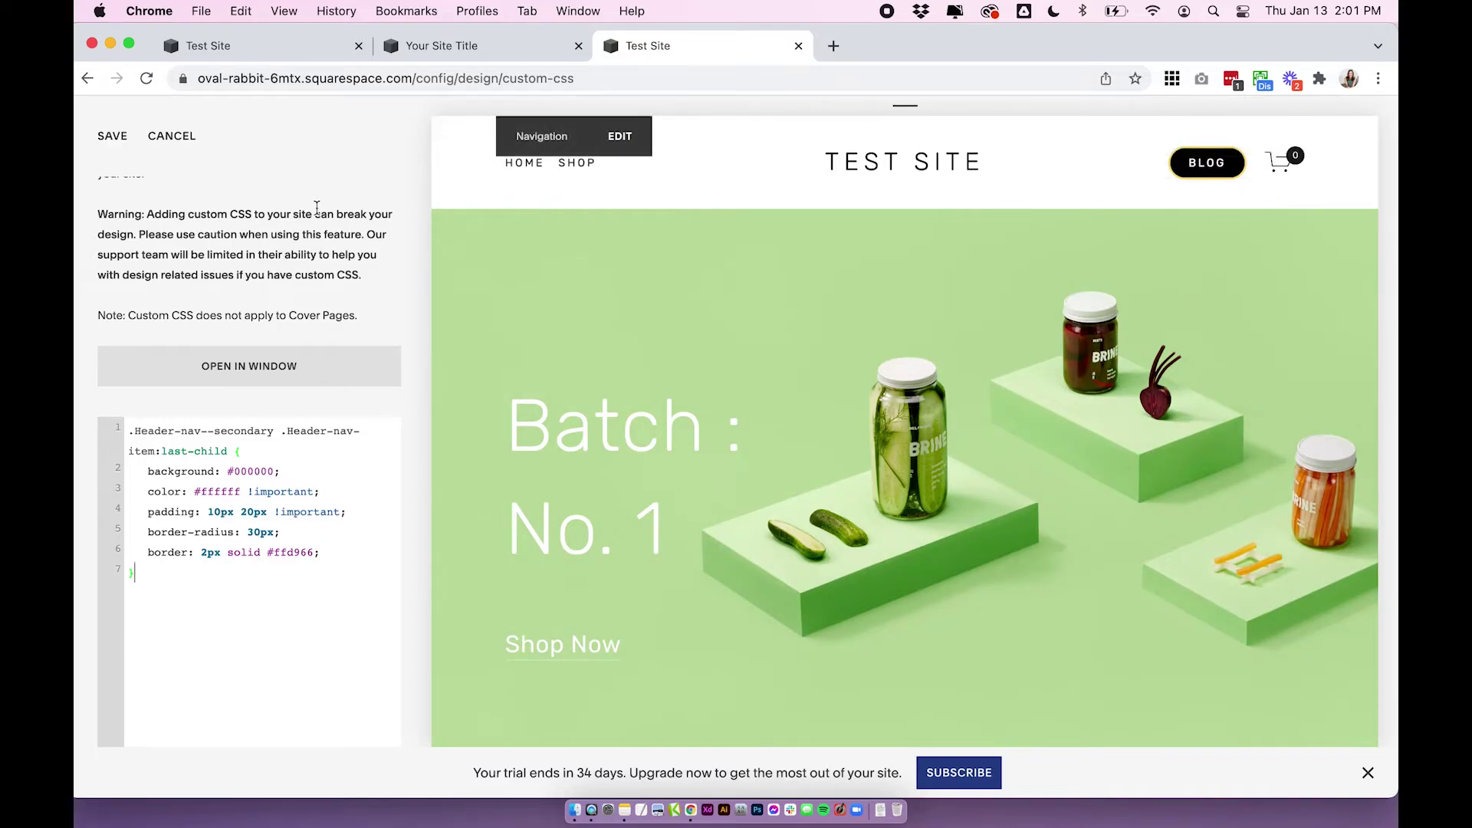
{"action": "left_click", "coordinate": [113, 138]}
- Drag the Shop page from Primary into Secondary Navigation above Blog, then return Home
{"action": "left_click", "coordinate": [130, 138]}
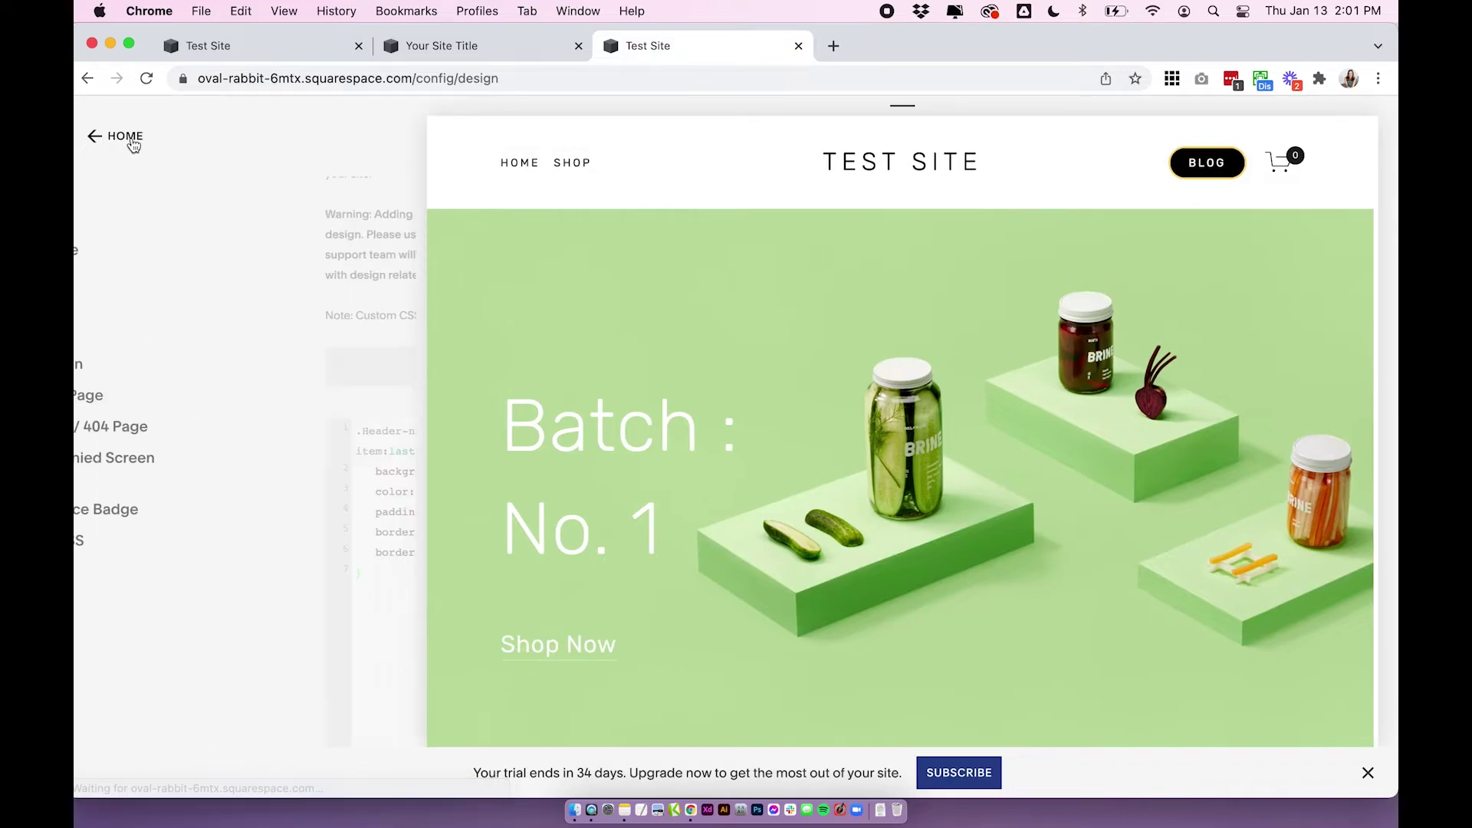
{"action": "left_click", "coordinate": [129, 149]}
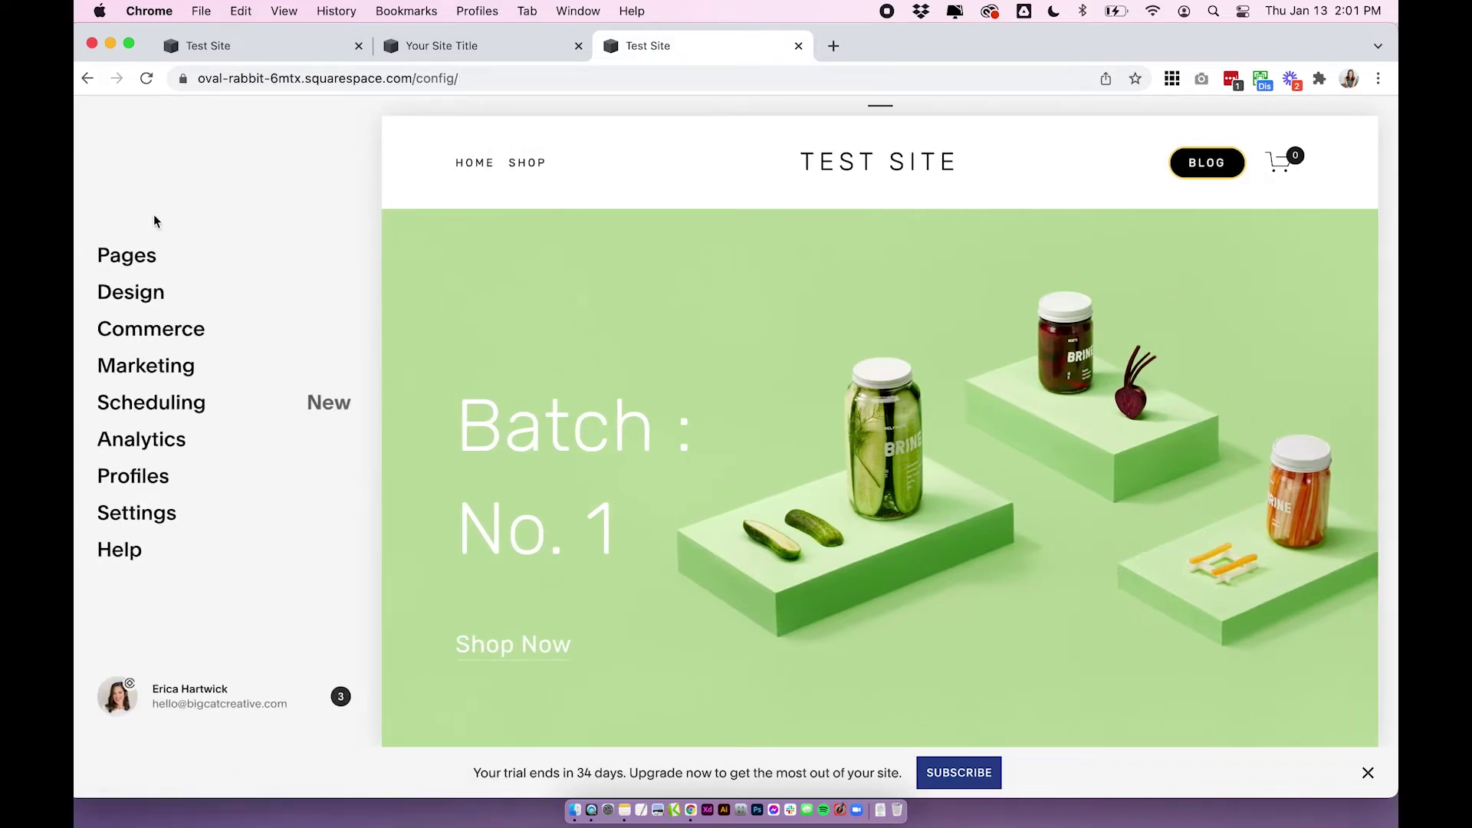
{"action": "left_click", "coordinate": [146, 254]}
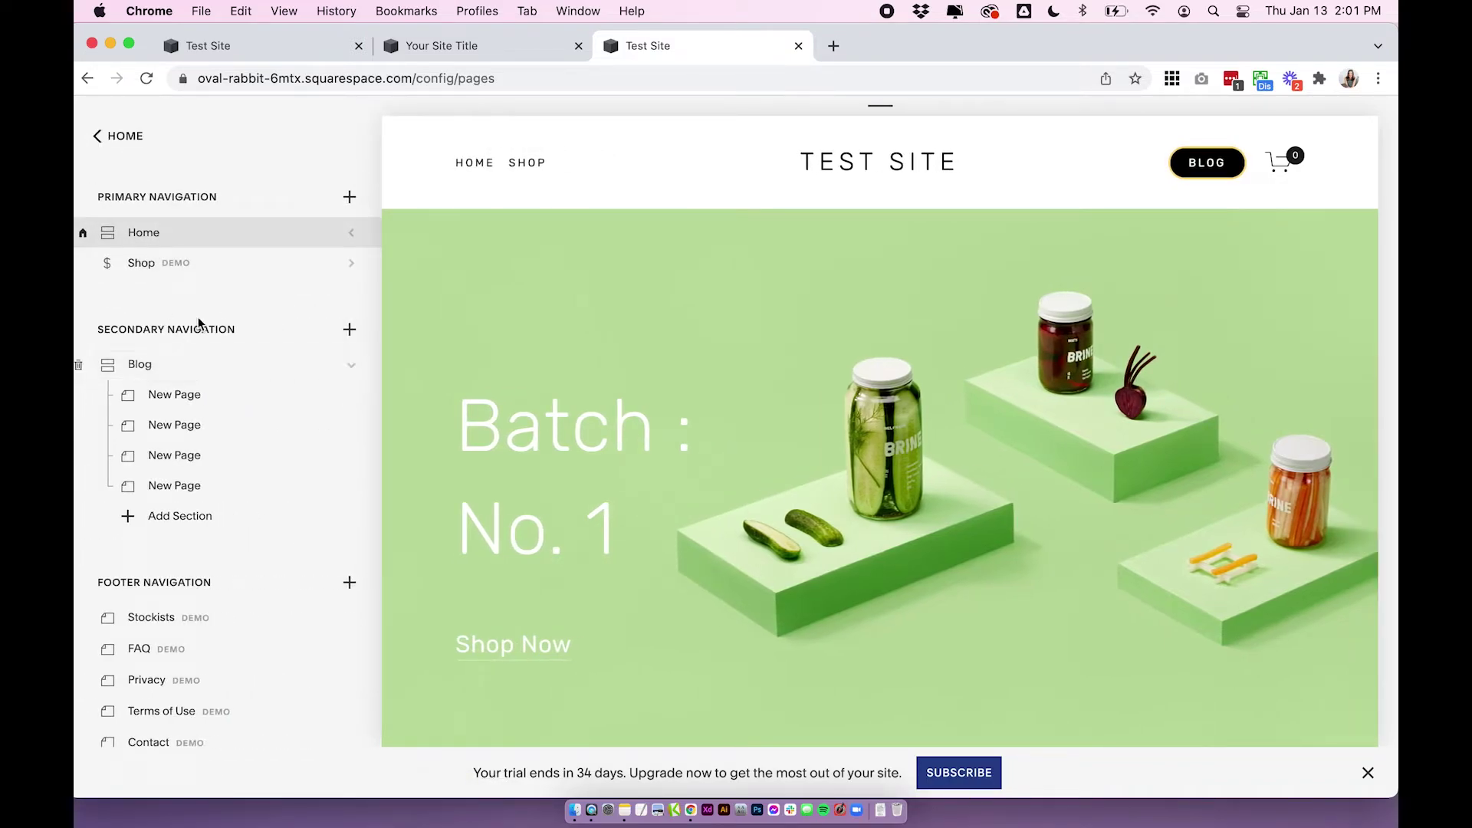
{"action": "left_click_drag", "start_coordinate": [148, 265], "coordinate": [146, 338]}
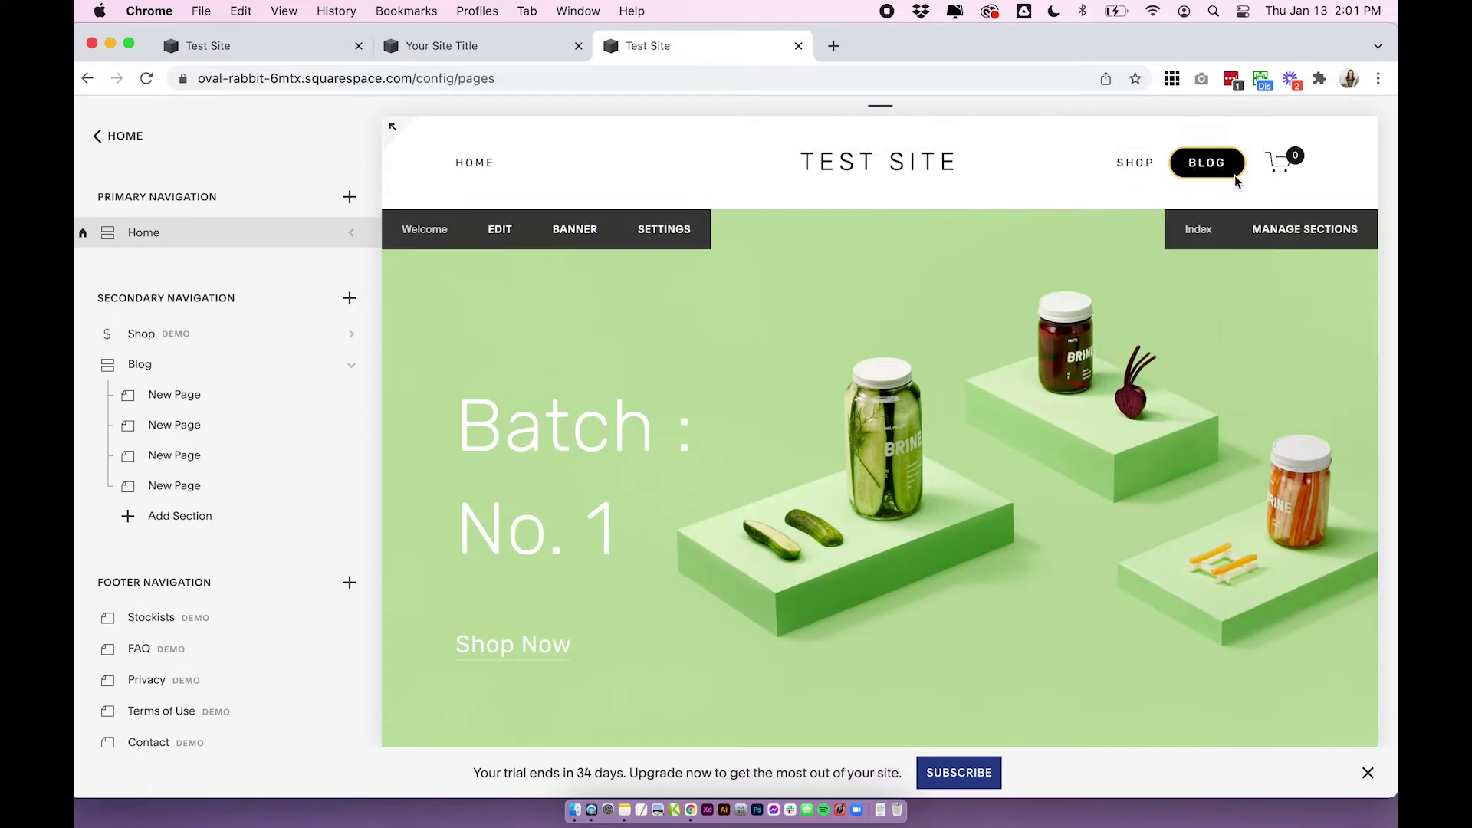
{"action": "left_click", "coordinate": [140, 144]}
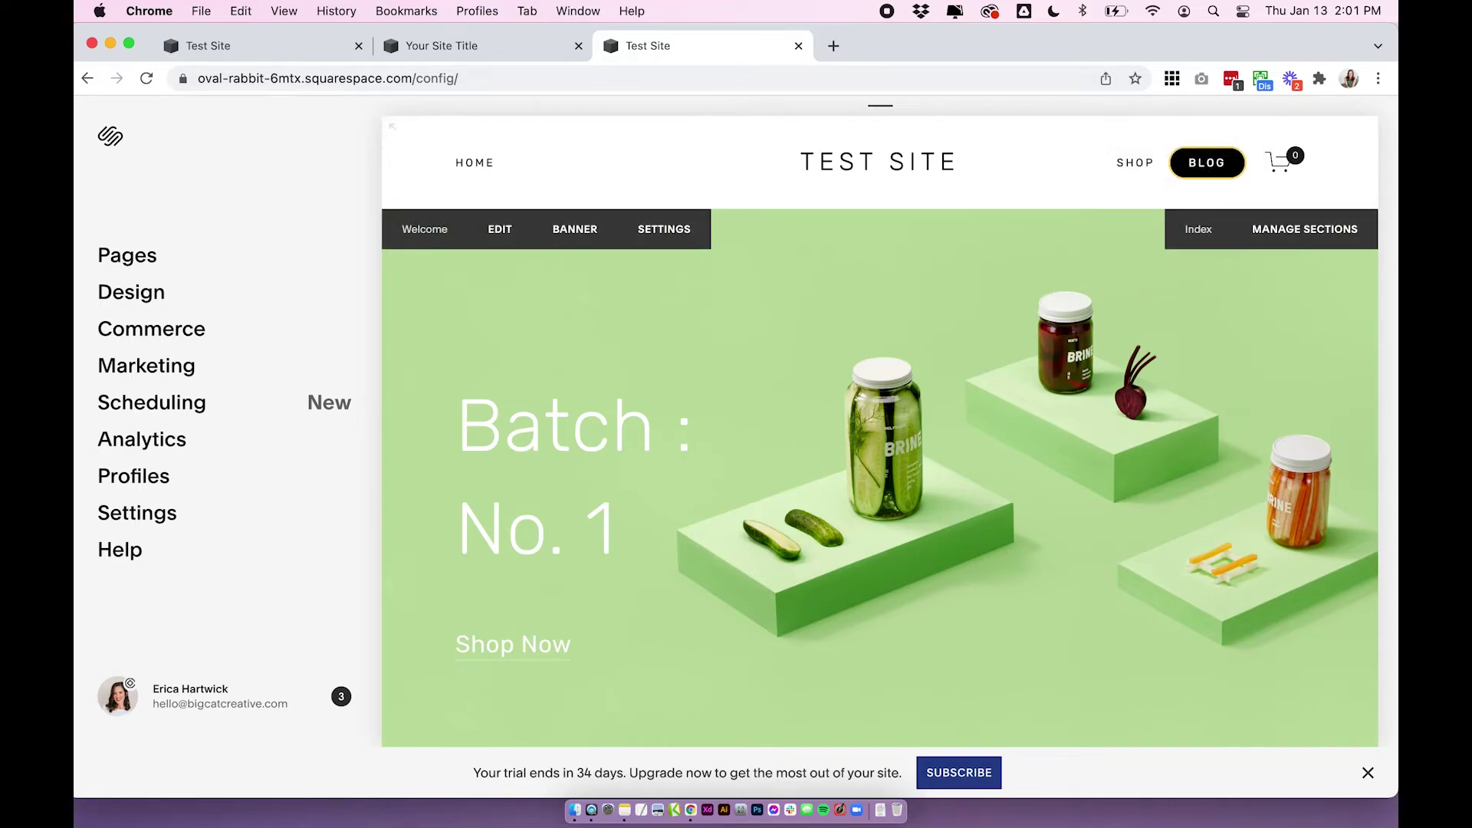
- Open Design > Custom CSS and highlight the Blog button rule's style lines
{"action": "left_click", "coordinate": [152, 305]}
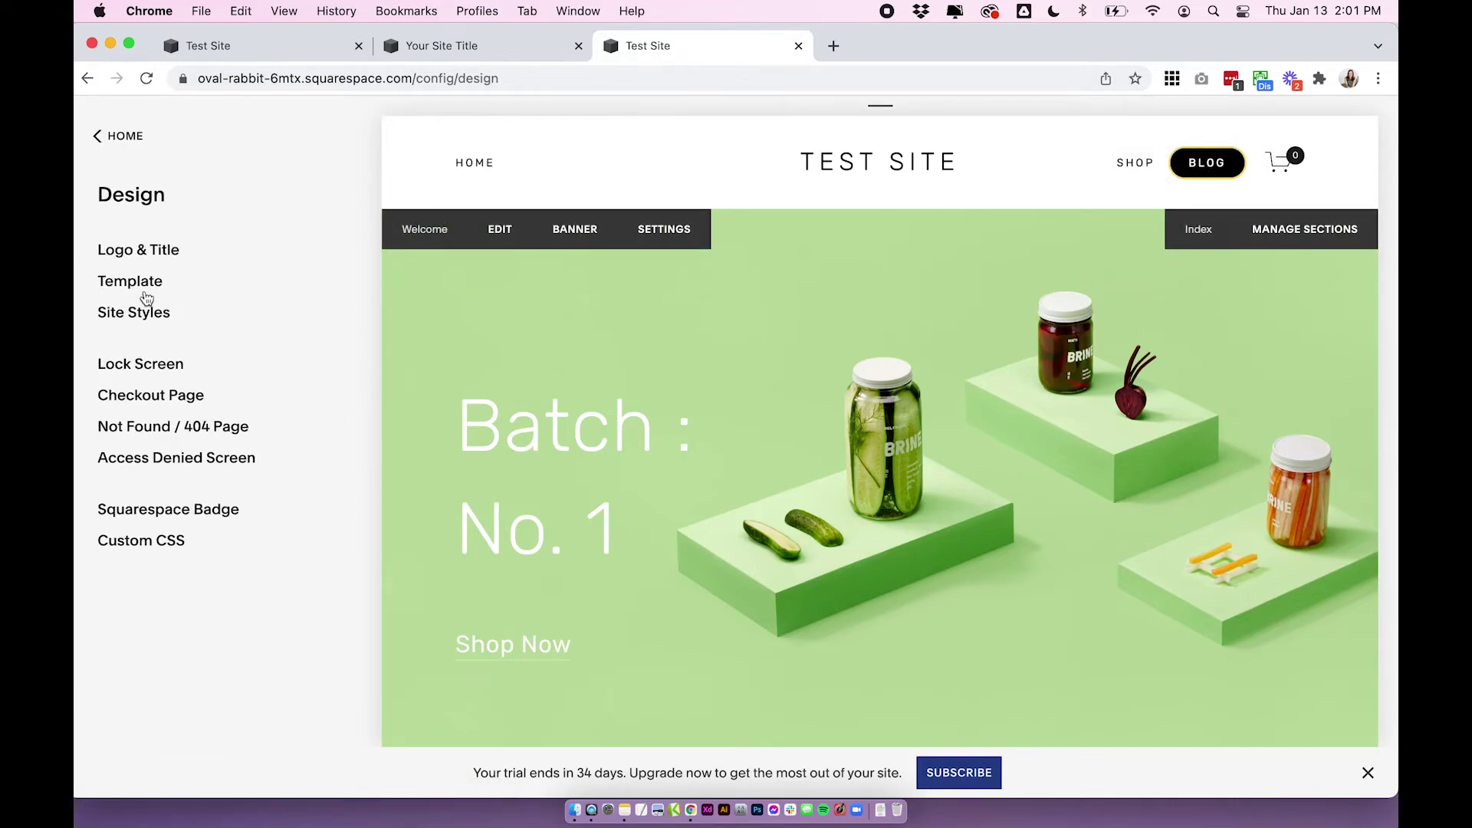
{"action": "left_click", "coordinate": [143, 550]}
{"action": "scroll", "coordinate": [226, 502], "scroll_direction": "down", "scroll_amount": 3}
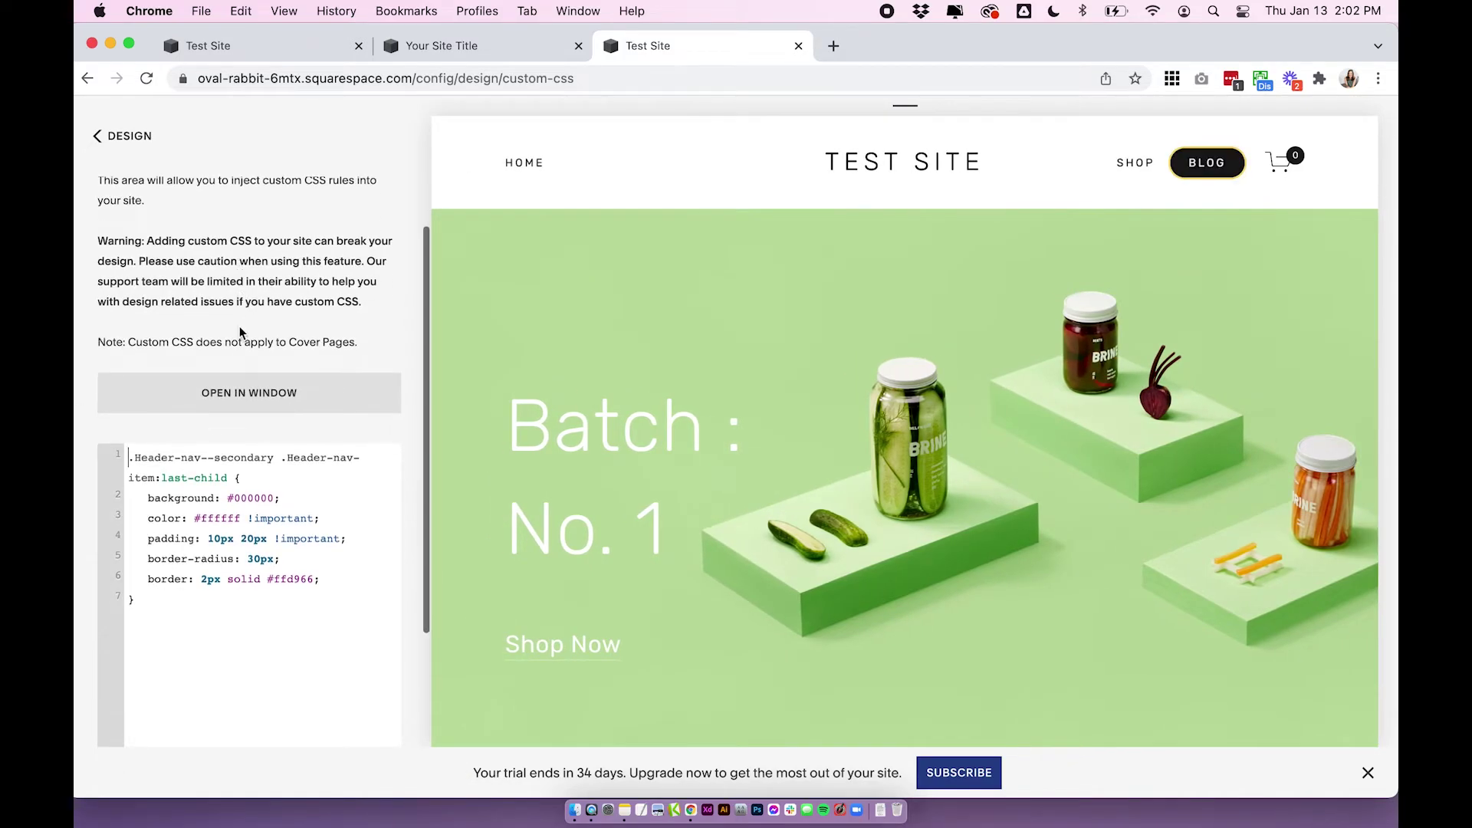
{"action": "left_click_drag", "start_coordinate": [126, 475], "coordinate": [384, 567]}
{"action": "left_click", "coordinate": [380, 568]}
- Point out the rule's black background value and white text colour value
{"action": "left_click_drag", "start_coordinate": [145, 475], "coordinate": [303, 475]}
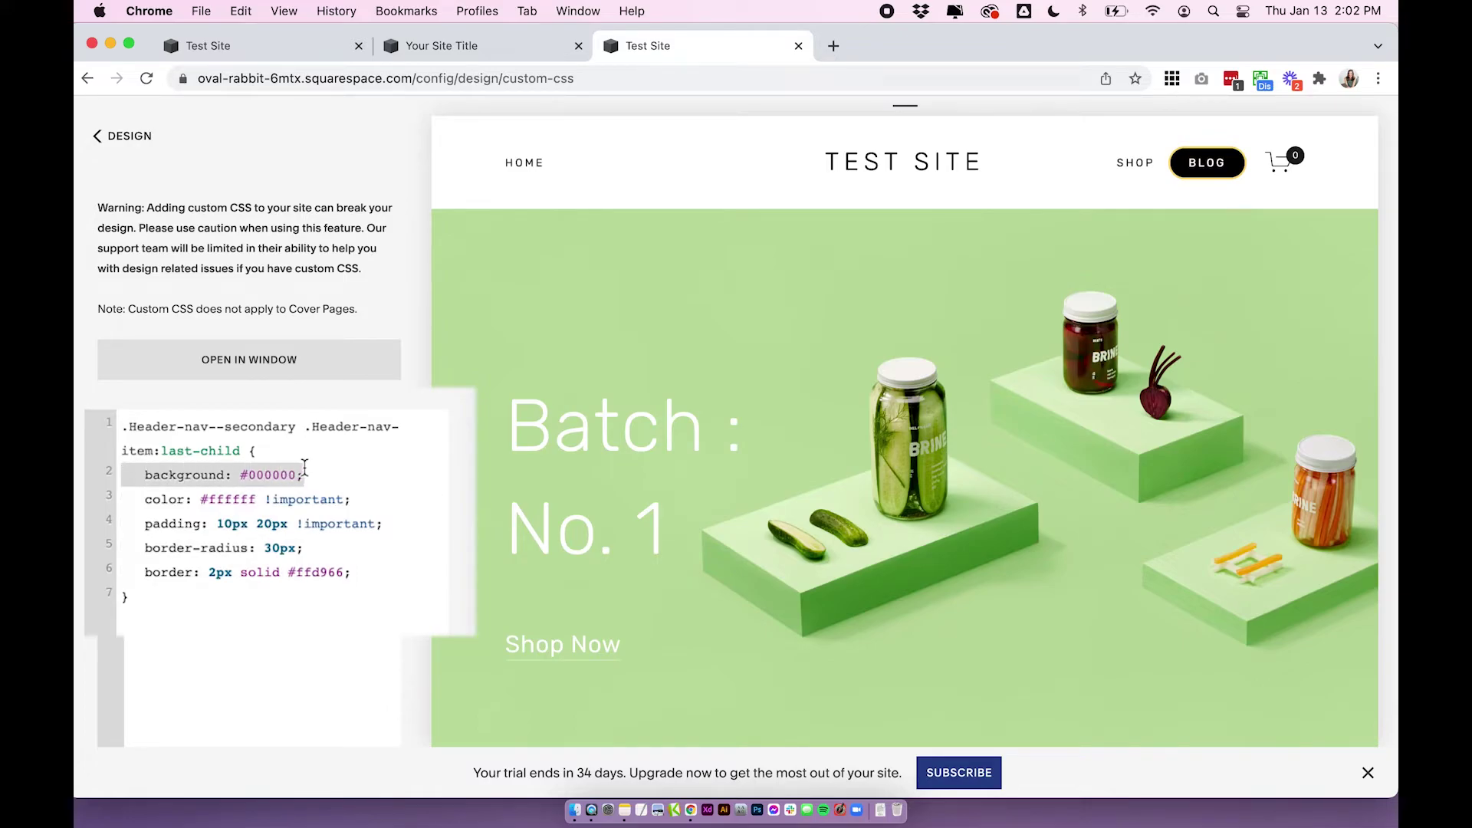
{"action": "left_click", "coordinate": [277, 474]}
{"action": "double_click", "coordinate": [278, 475]}
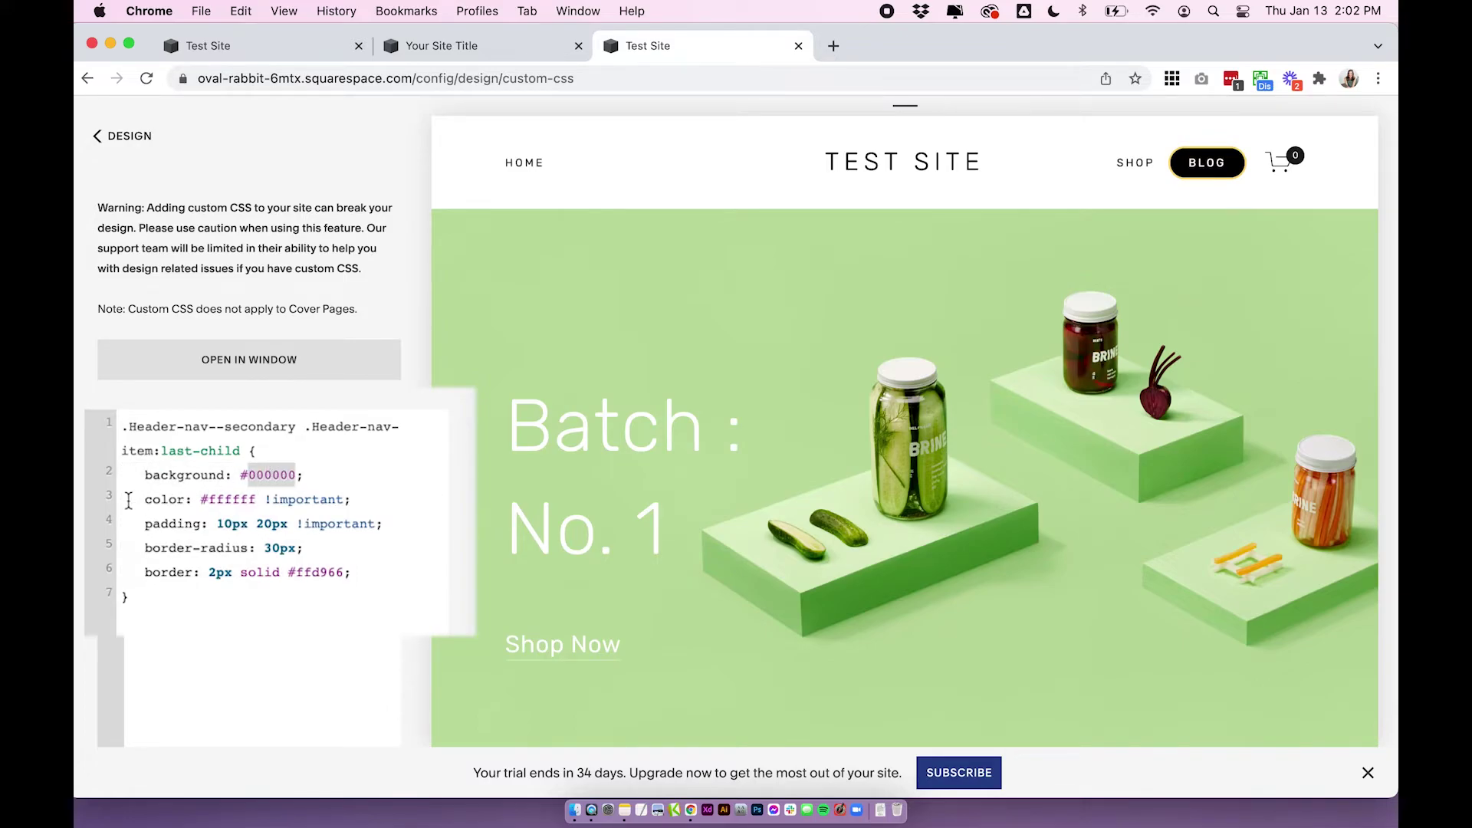
{"action": "left_click", "coordinate": [127, 499]}
{"action": "left_click", "coordinate": [368, 500], "text": "shift"}
{"action": "double_click", "coordinate": [231, 500]}
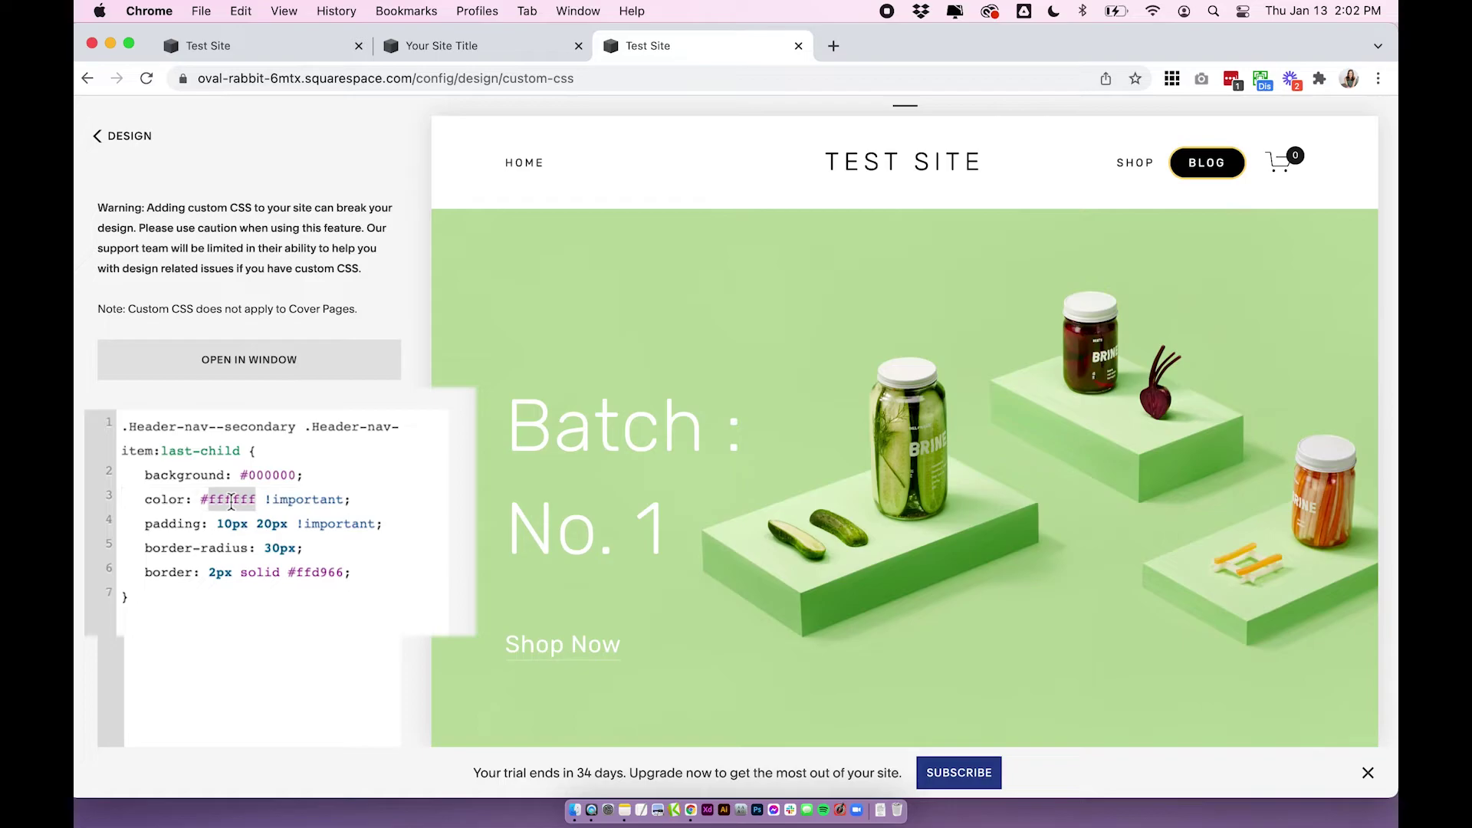
- Point out the rule's padding, 30px border-radius and #ffd966 border lines
{"action": "left_click_drag", "start_coordinate": [203, 524], "coordinate": [383, 523]}
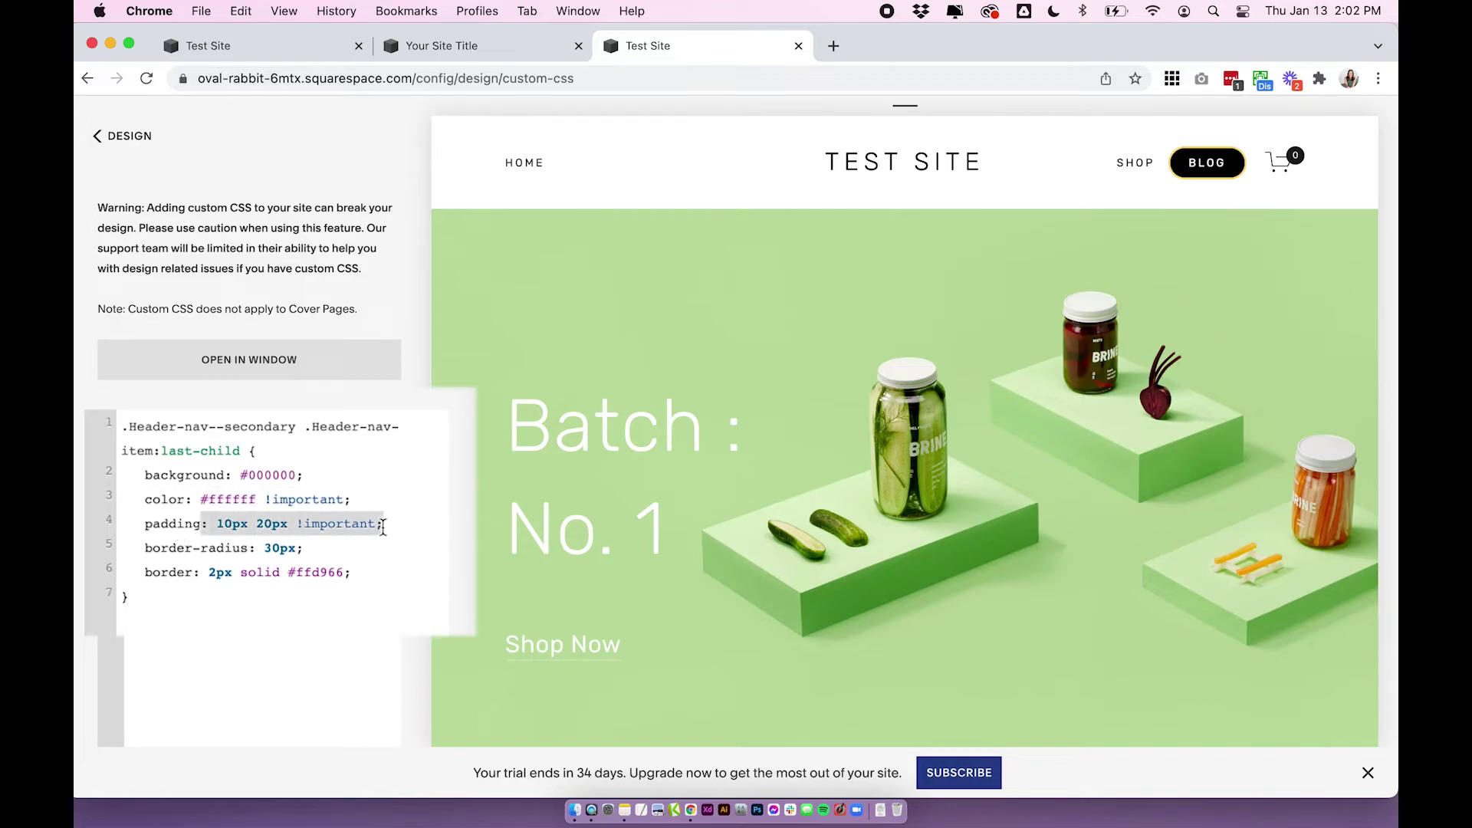
{"action": "left_click_drag", "start_coordinate": [169, 547], "coordinate": [358, 549]}
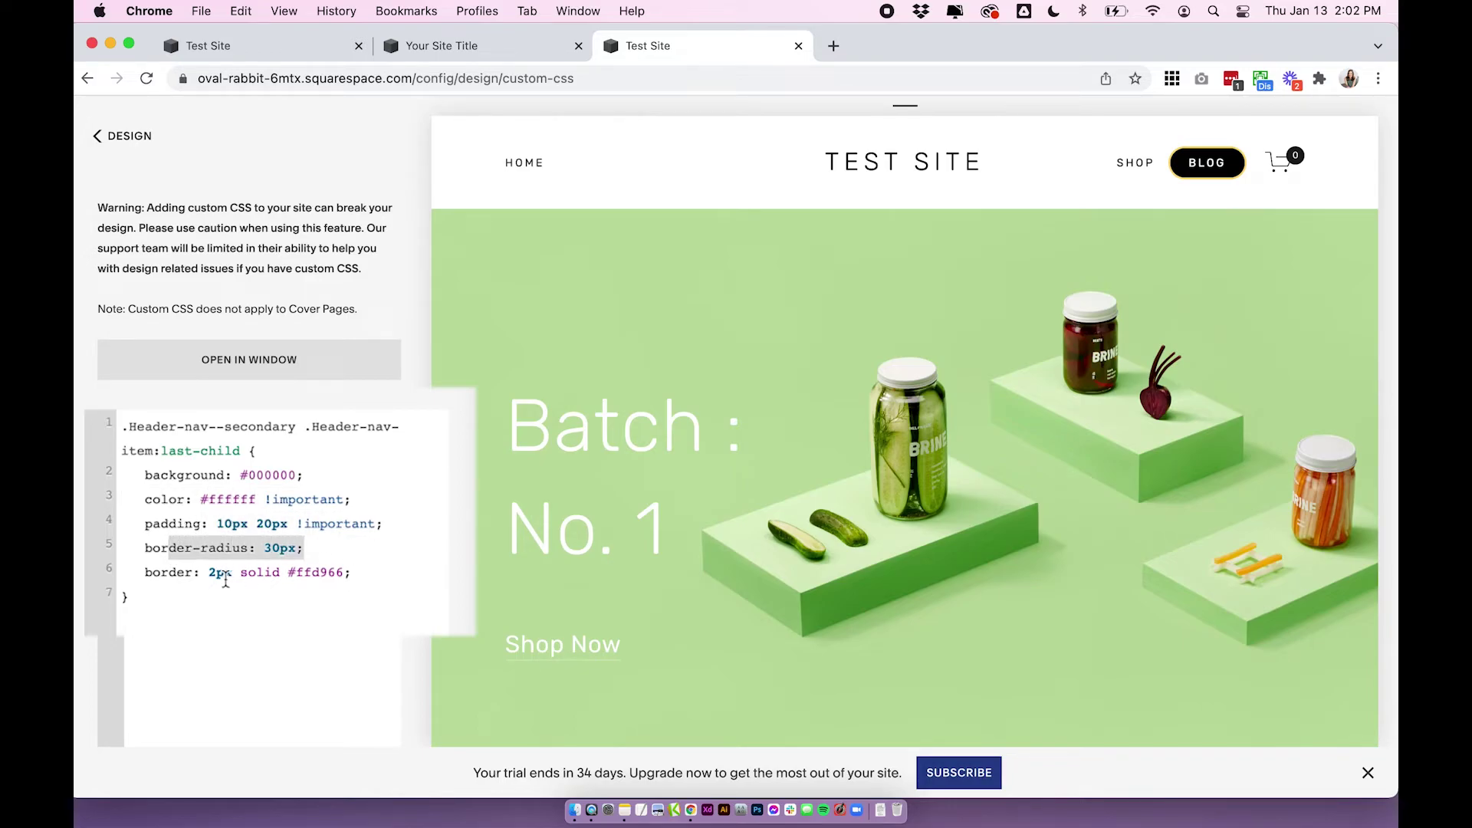
{"action": "left_click_drag", "start_coordinate": [168, 572], "coordinate": [381, 578]}
{"action": "left_click", "coordinate": [385, 576]}
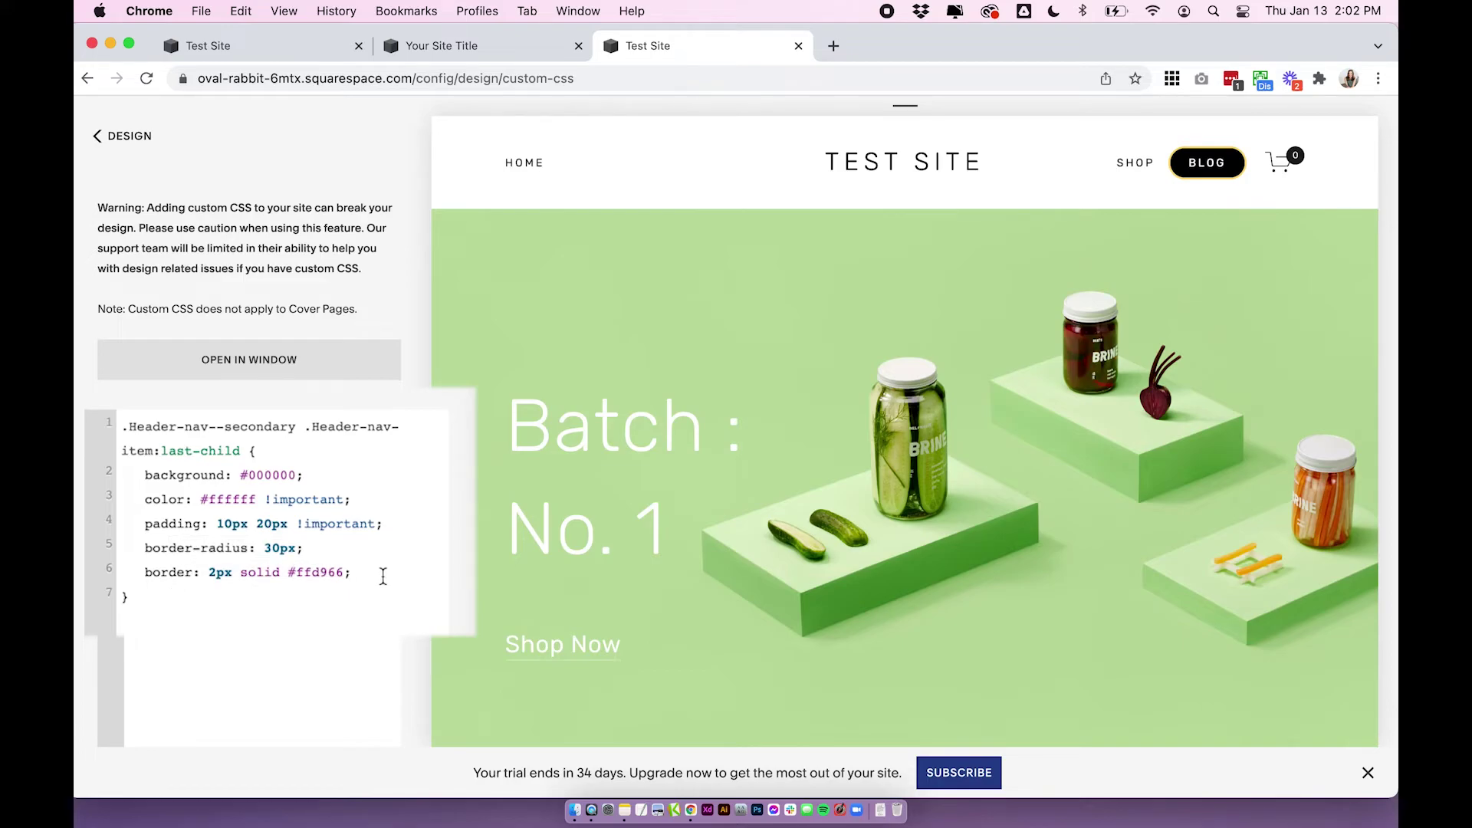
- Change the Blog rule to background #ffccff, color #000000 and padding 20px 10px
{"action": "double_click", "coordinate": [271, 475]}
{"action": "type", "text": "ffccff"}
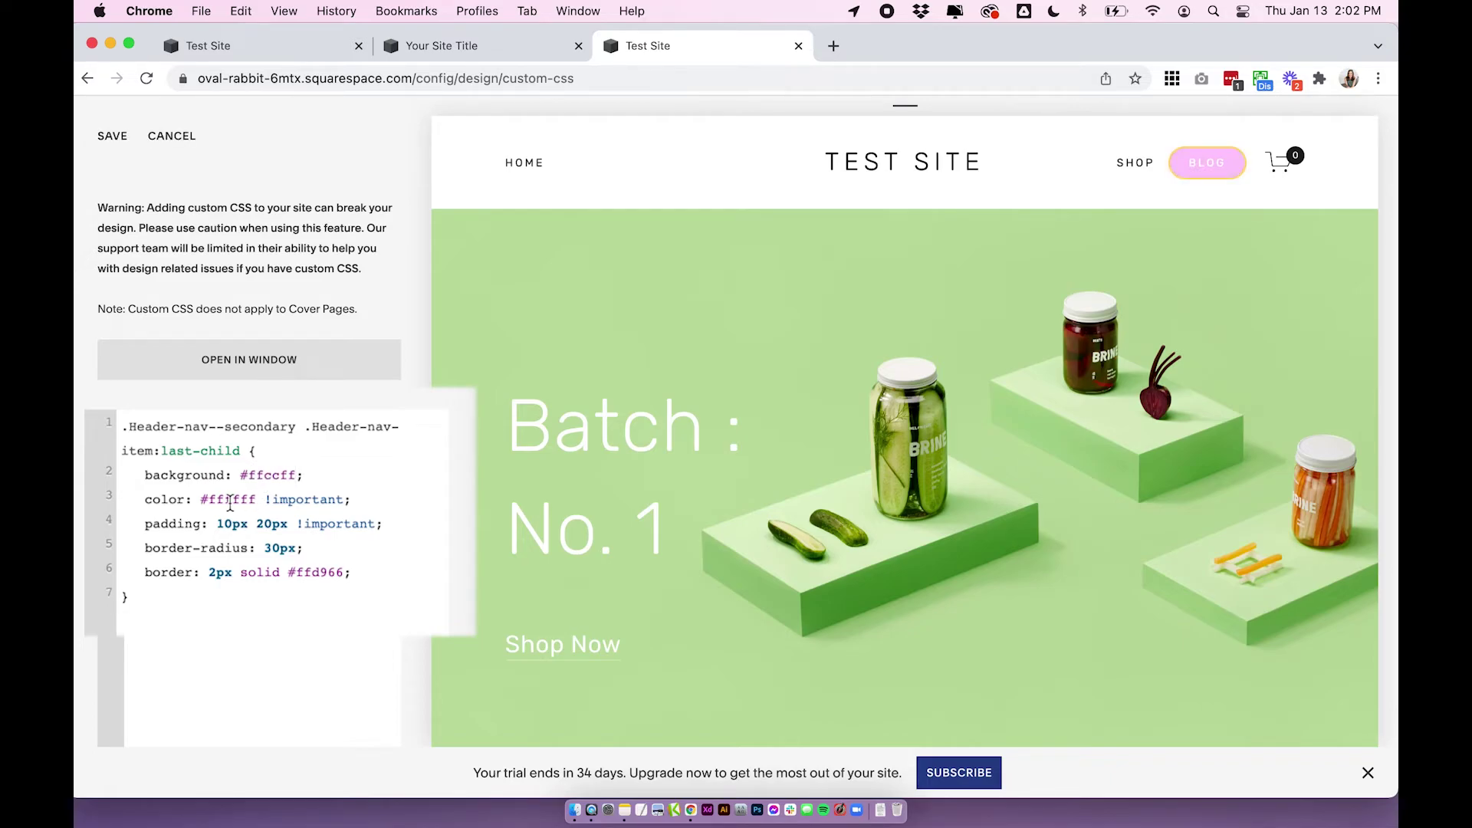
{"action": "double_click", "coordinate": [230, 500]}
{"action": "type", "text": "000000"}
{"action": "double_click", "coordinate": [226, 523]}
{"action": "type", "text": "20px"}
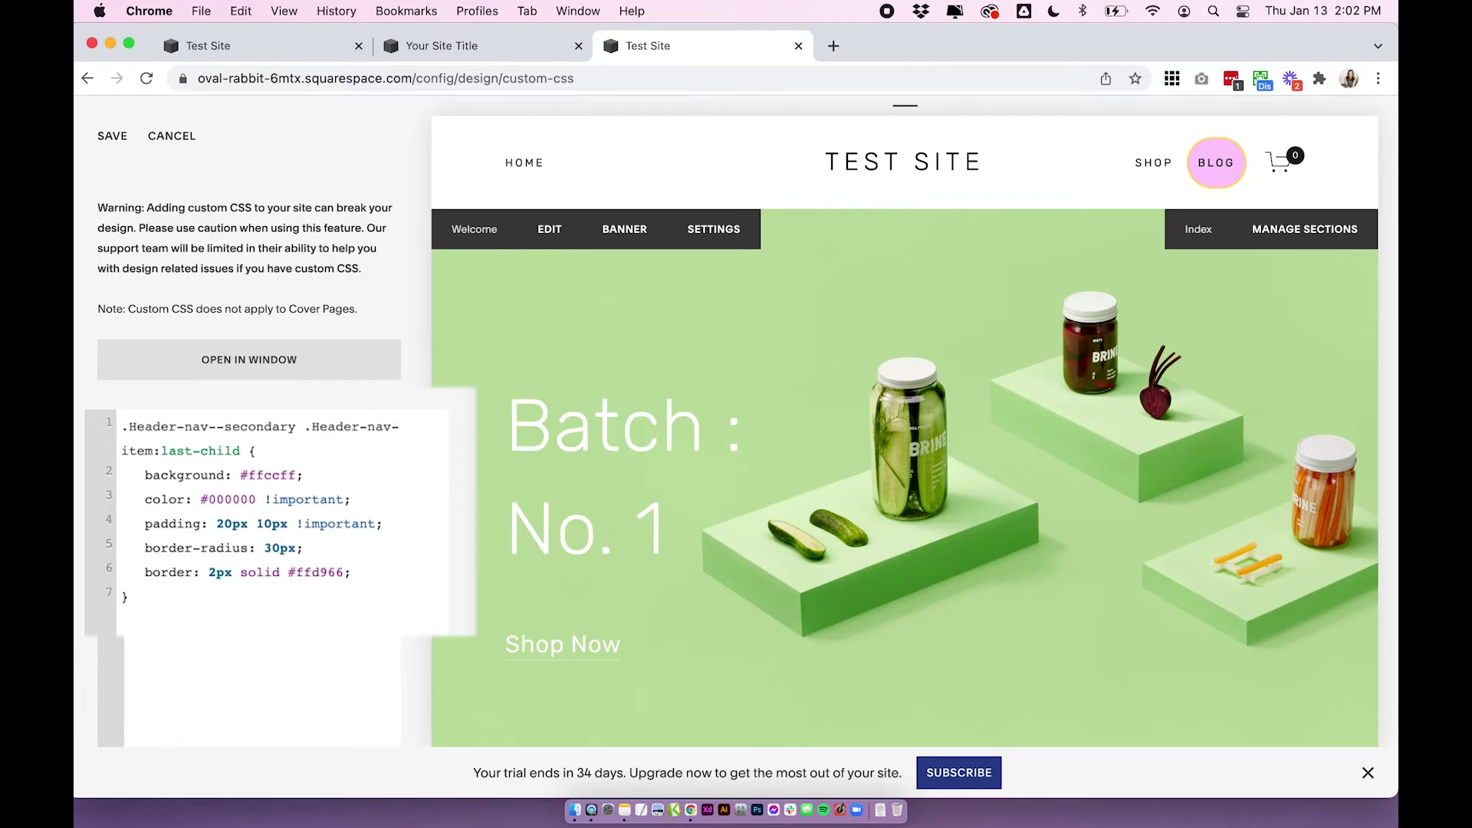
- Set border-radius to 0px, and preview the button without its border line before restoring it
{"action": "key", "text": "BackSpace"}
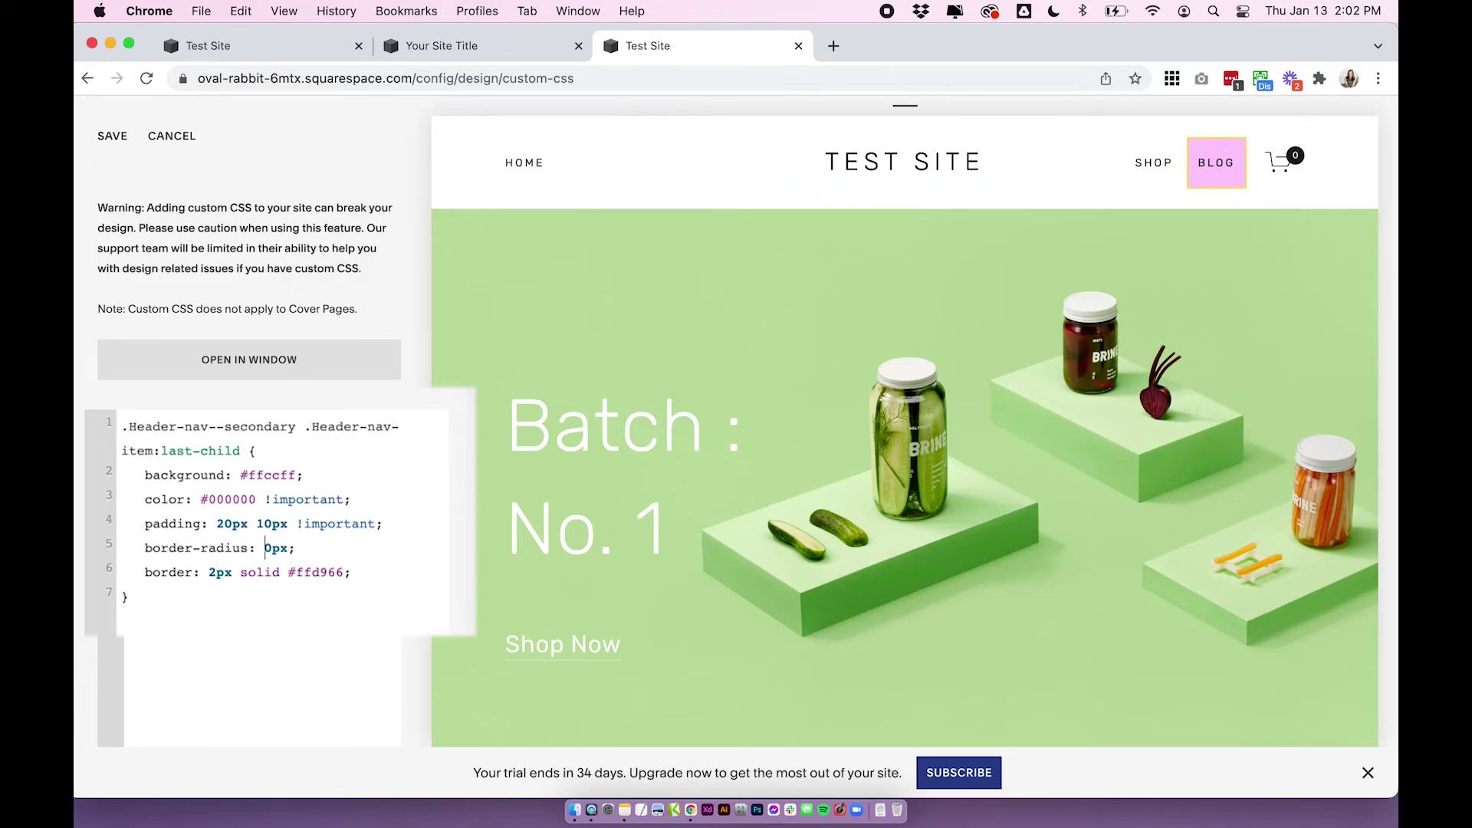
{"action": "left_click", "coordinate": [217, 572]}
{"action": "left_click_drag", "start_coordinate": [362, 573], "coordinate": [77, 563]}
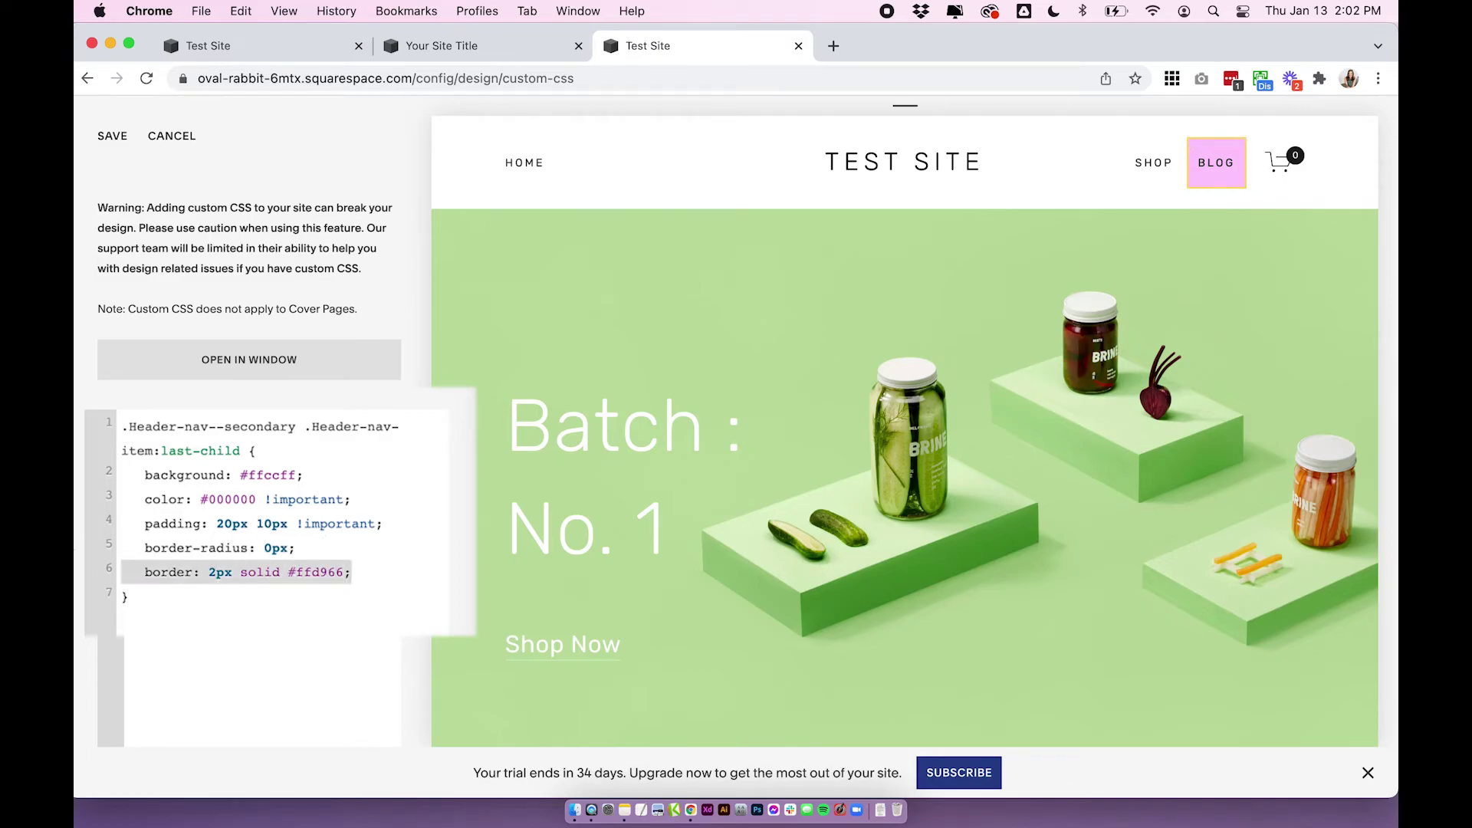
{"action": "key", "text": "BackSpace"}
{"action": "key", "text": "ctrl+z"}
{"action": "left_click", "coordinate": [217, 572]}
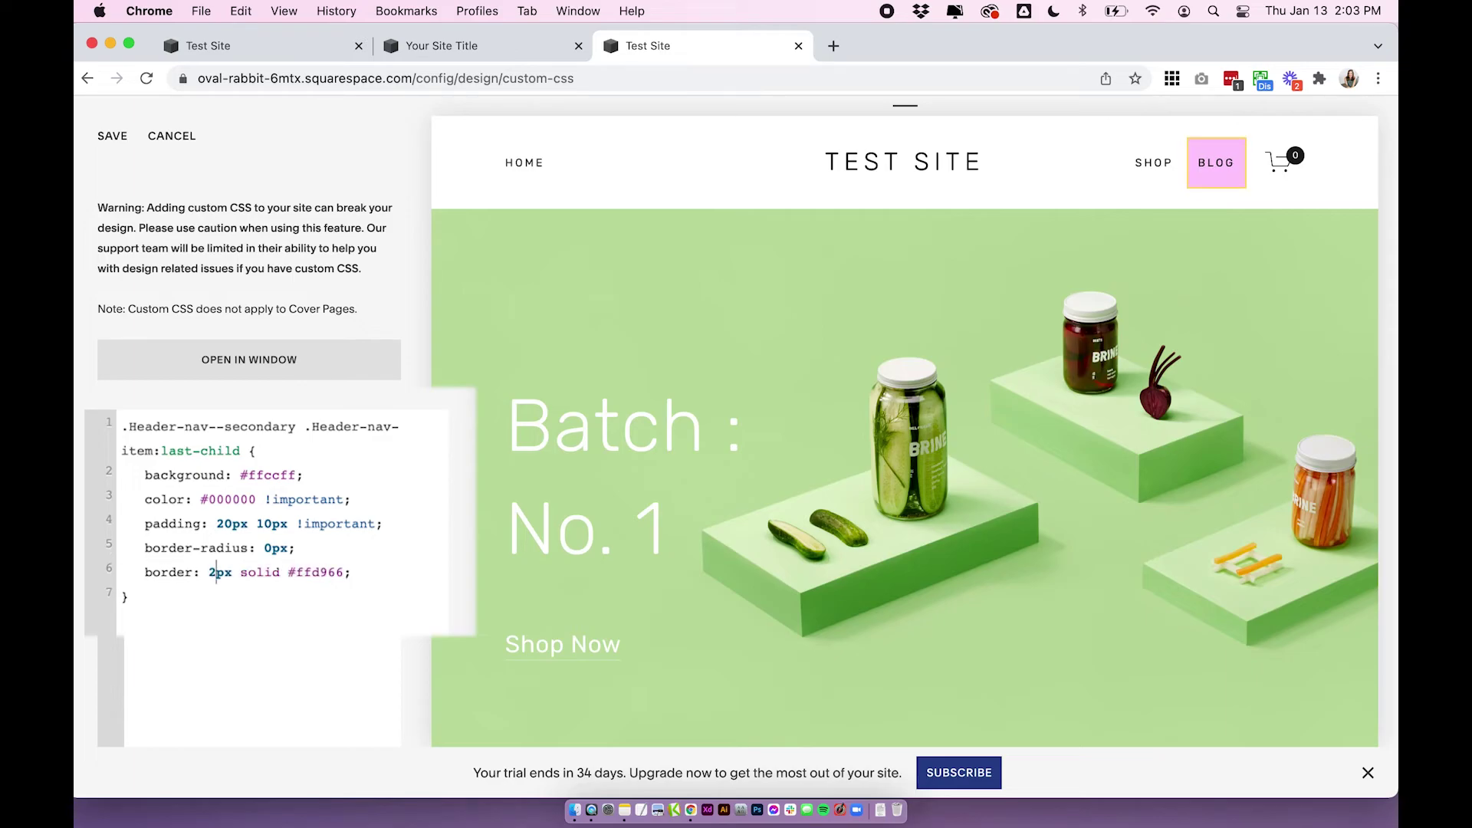
- Go over the border value and keep it at 2px solid #ffd966
{"action": "double_click", "coordinate": [315, 572]}
{"action": "double_click", "coordinate": [258, 574]}
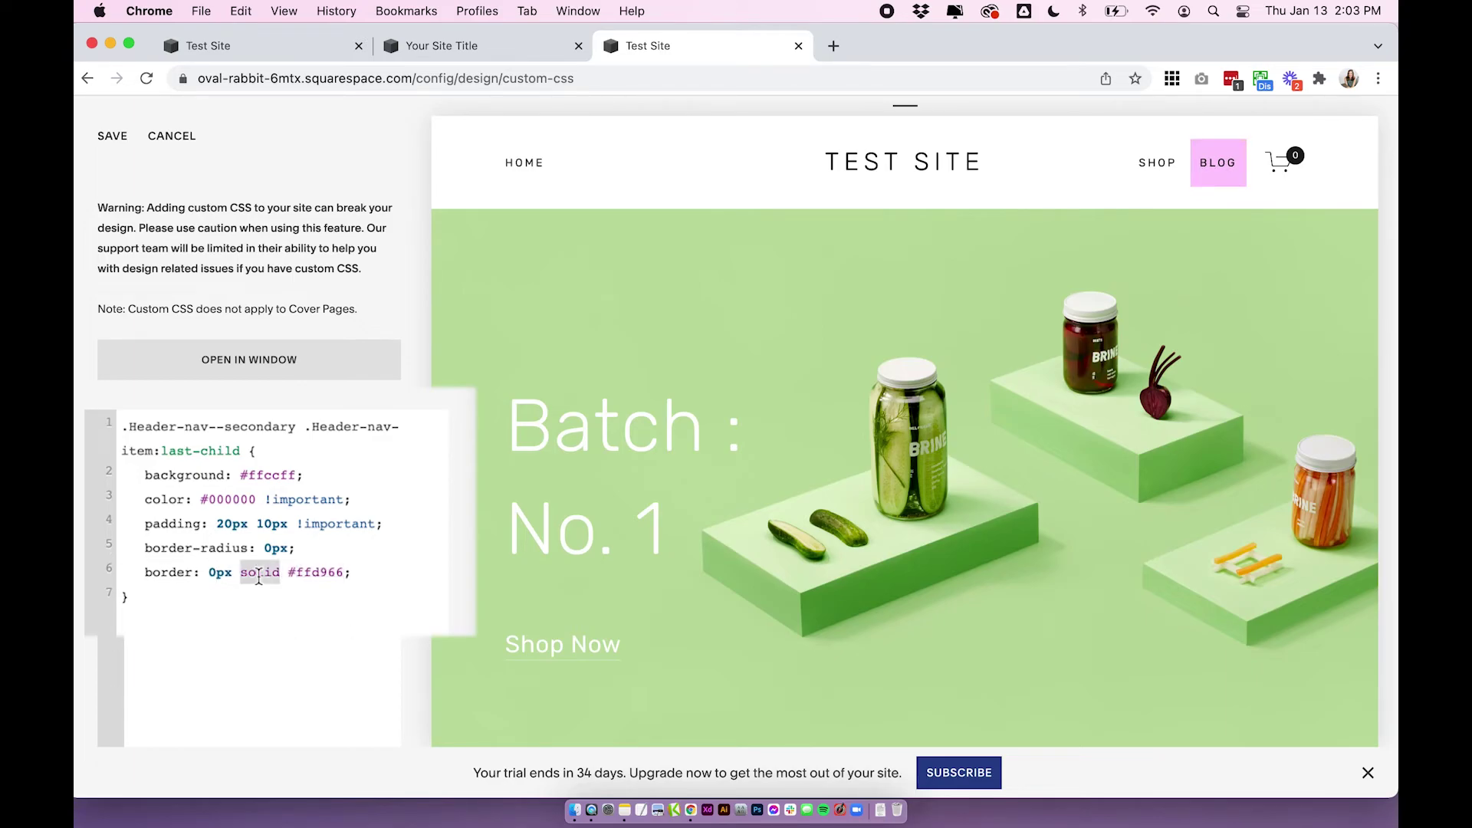
{"action": "left_click_drag", "start_coordinate": [218, 574], "coordinate": [210, 573]}
{"action": "type", "text": "2"}
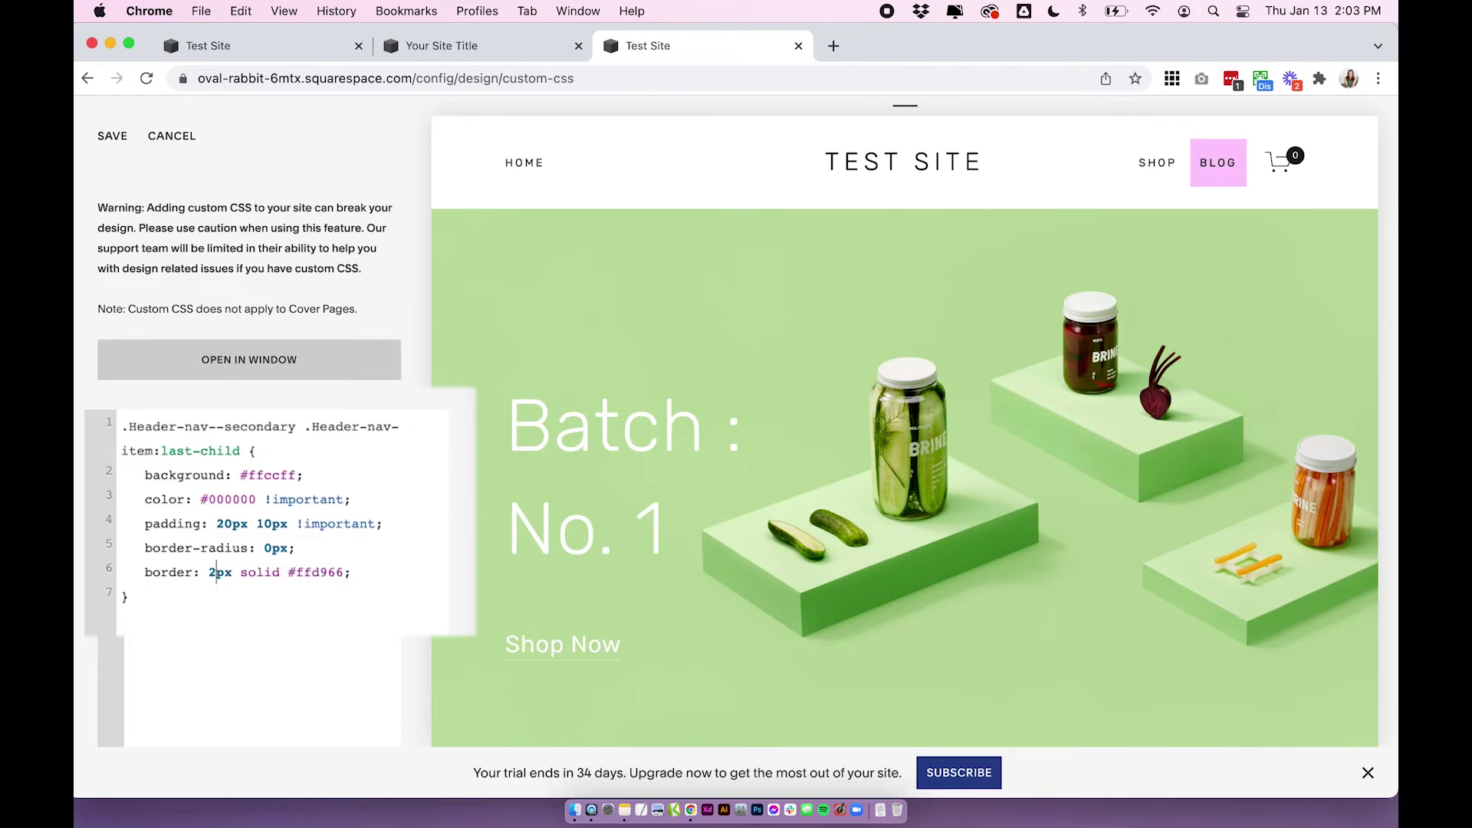
{"action": "left_click", "coordinate": [340, 545]}
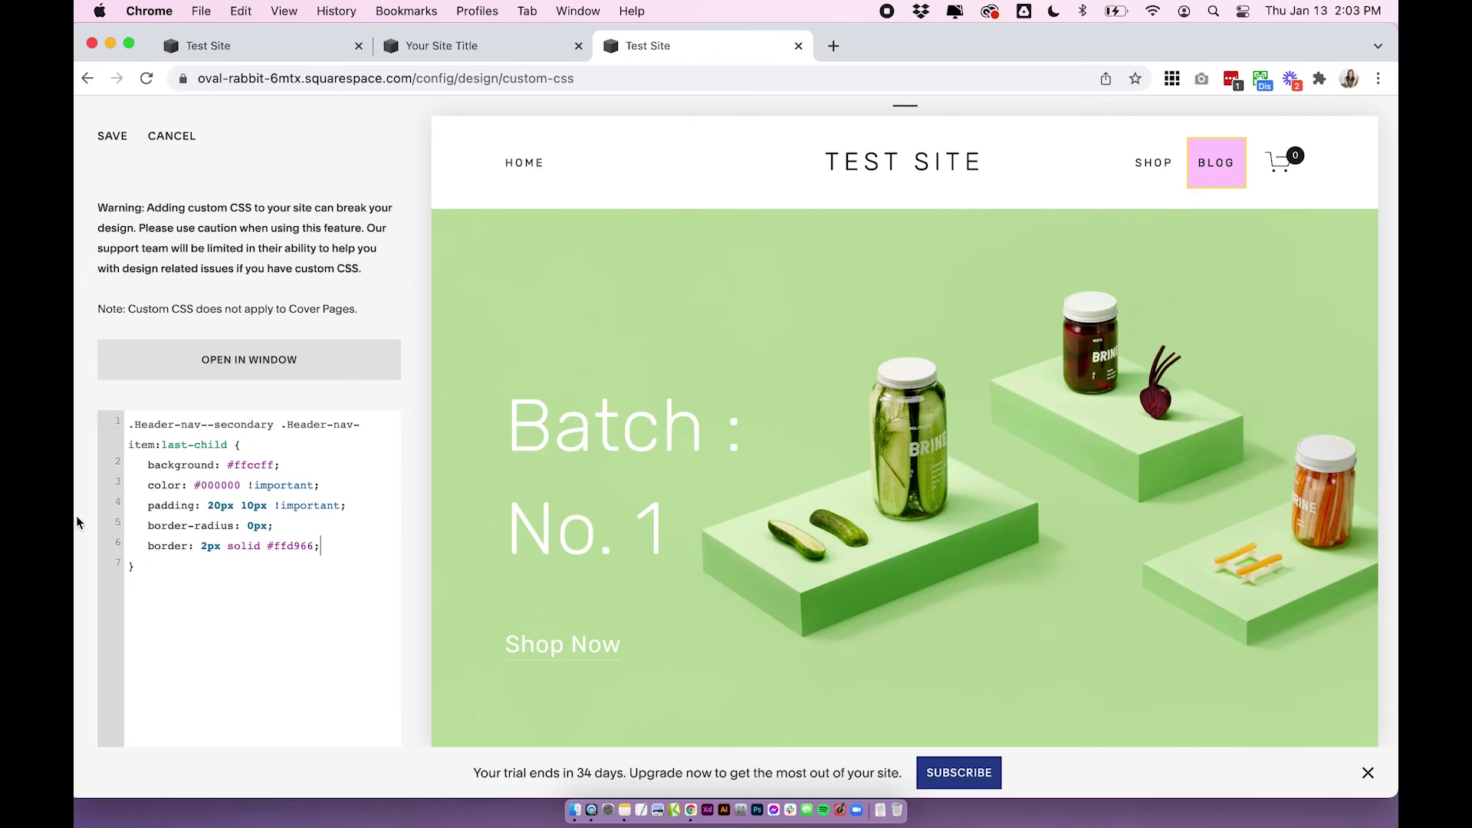
{"action": "left_click", "coordinate": [259, 563]}
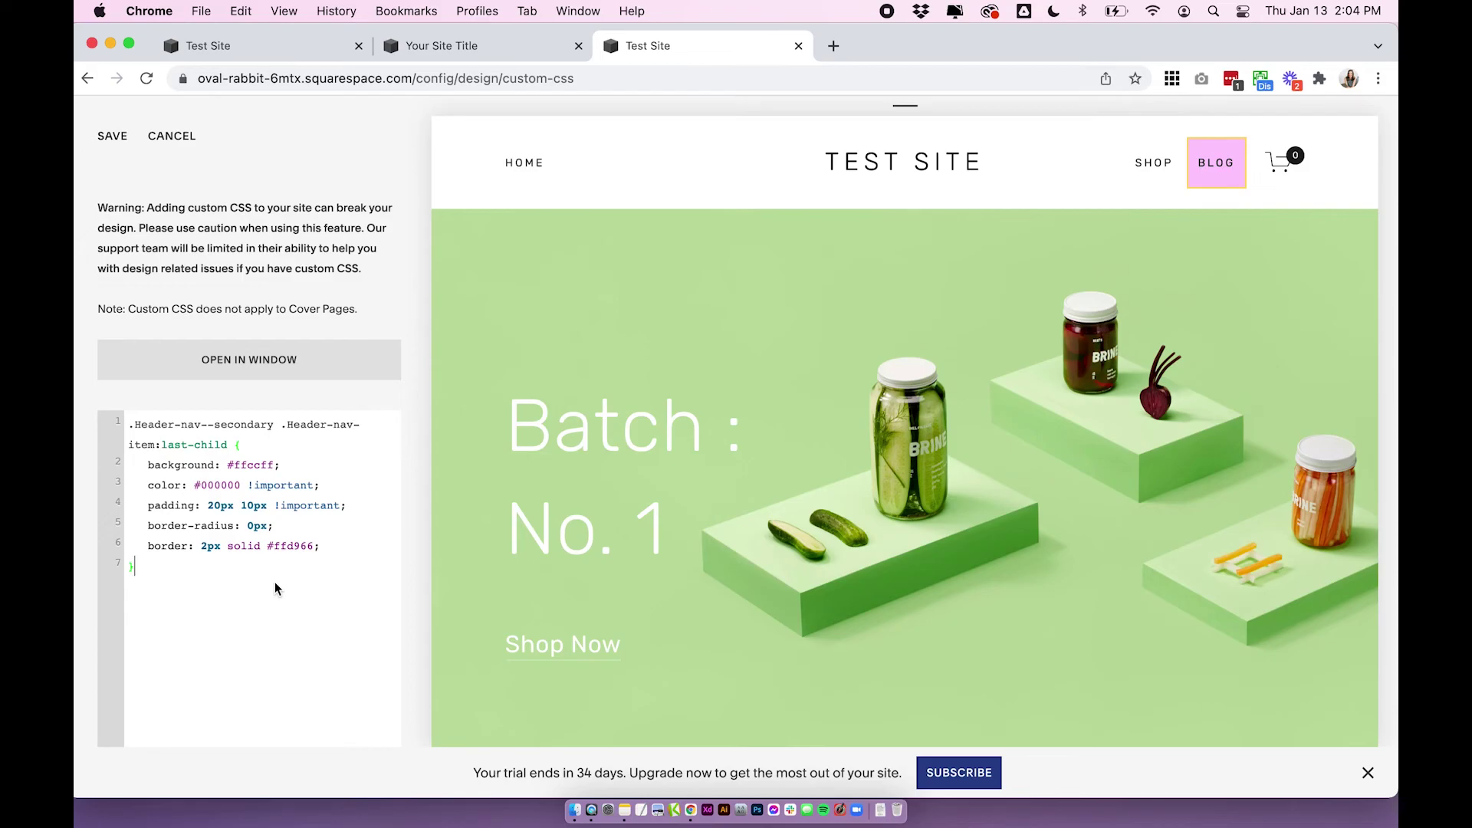